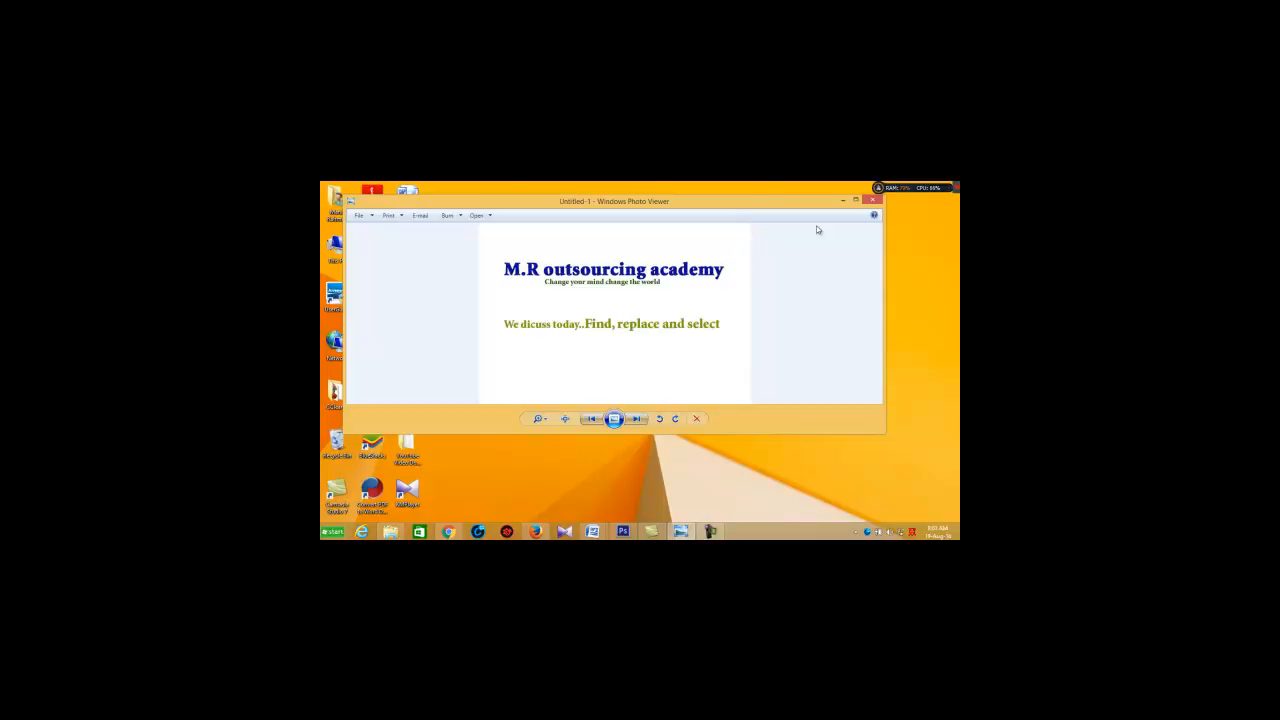
# Step: Minimize the Untitled-1 image and switch to the cover letter document in Microsoft Word
pyautogui.click(855, 200)
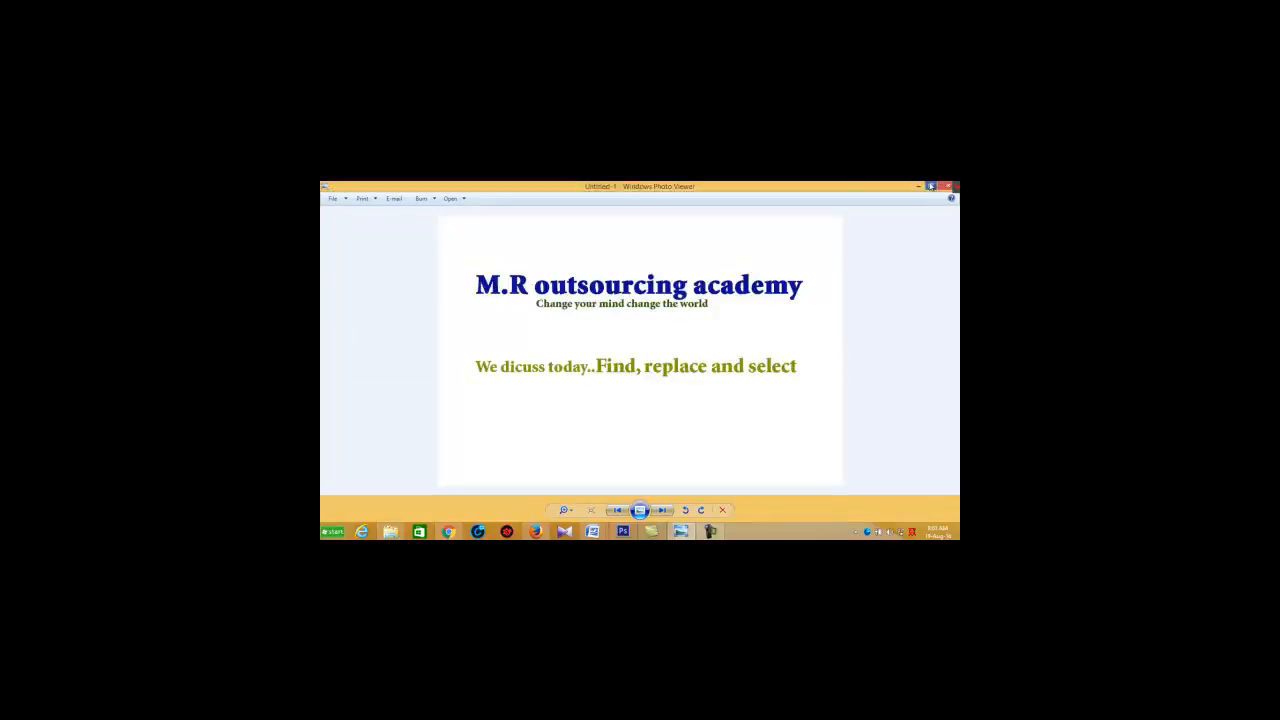
pyautogui.click(931, 189)
pyautogui.moveTo(809, 201); pyautogui.dragTo(762, 219)
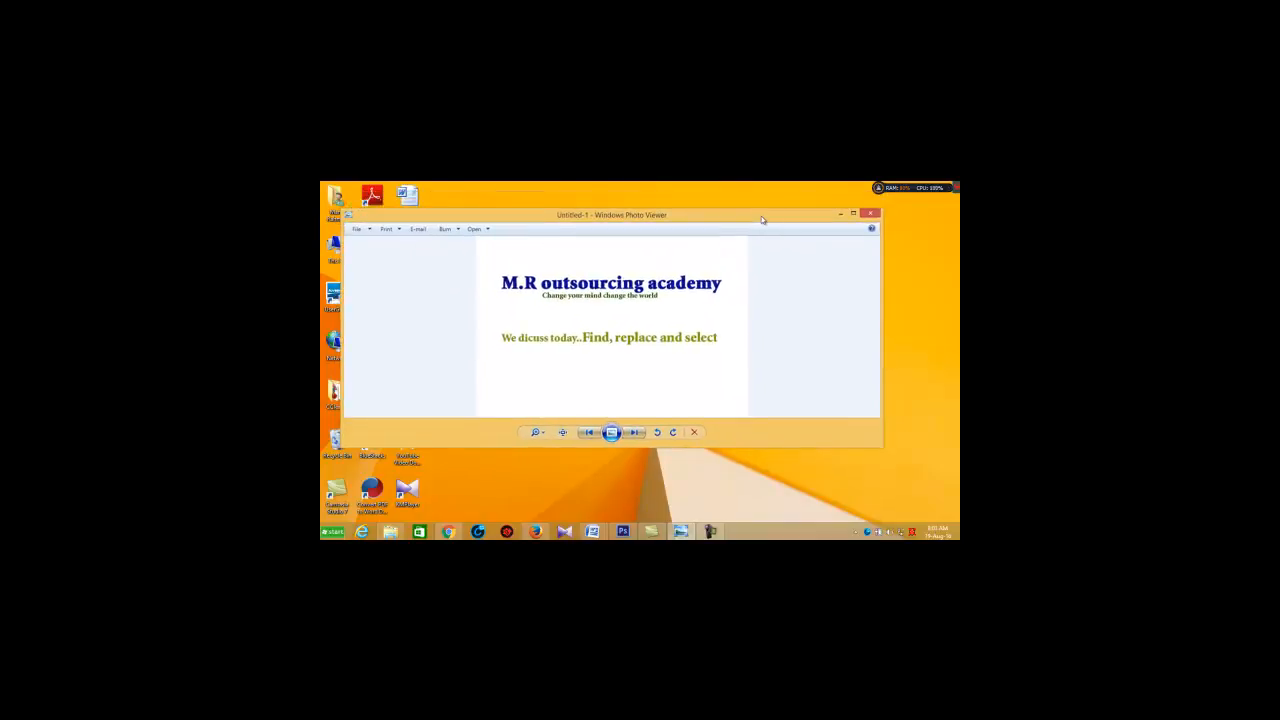
pyautogui.click(841, 215)
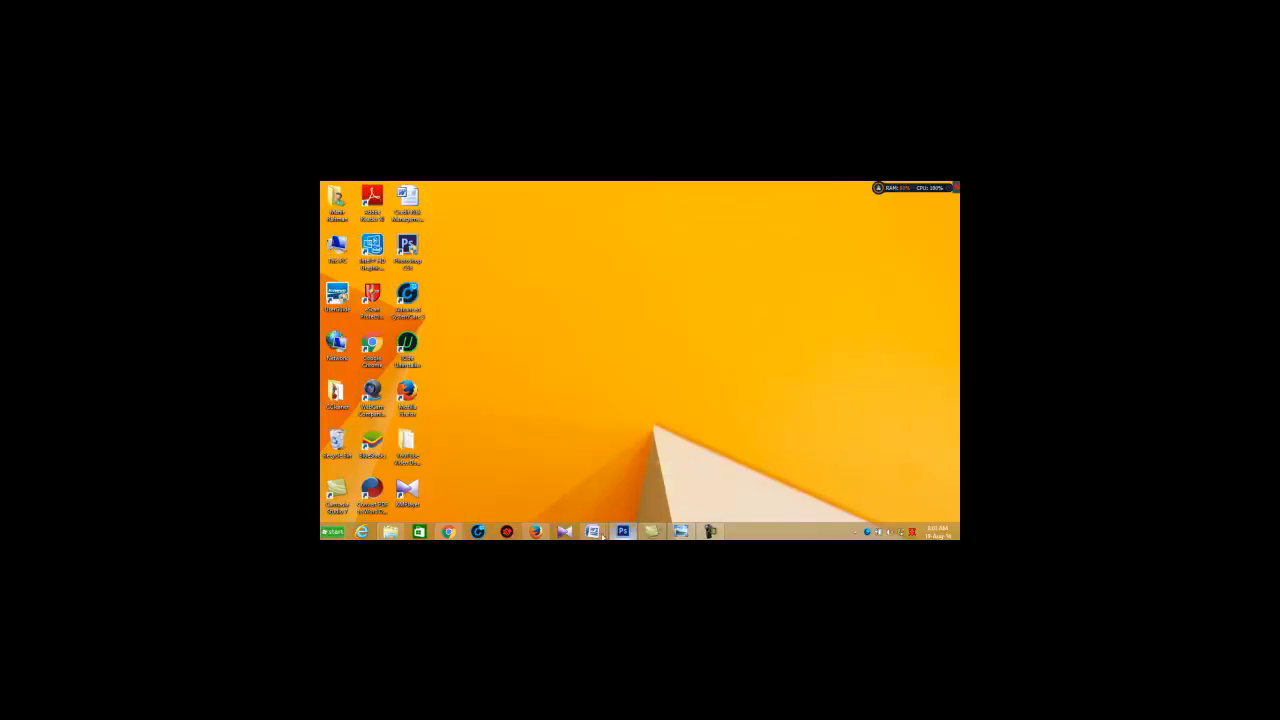
pyautogui.moveTo(592, 531)
pyautogui.click(645, 499)
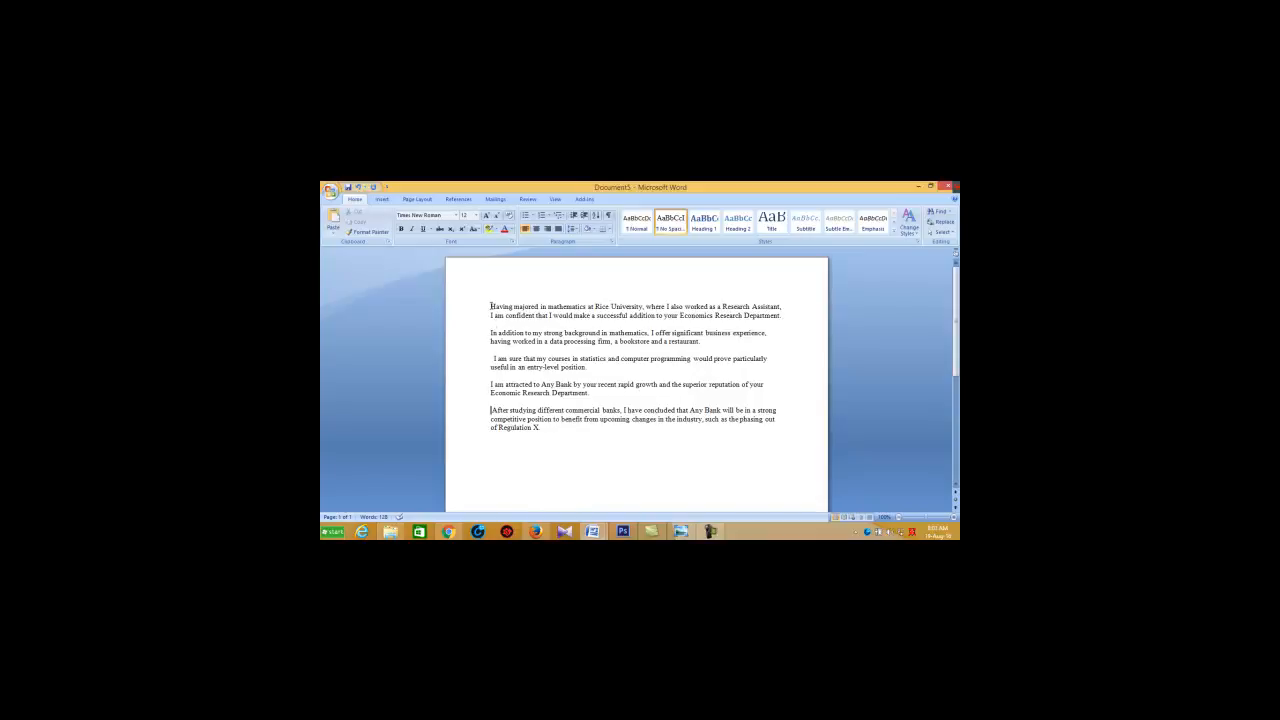
pyautogui.moveTo(490, 306); pyautogui.dragTo(556, 430)
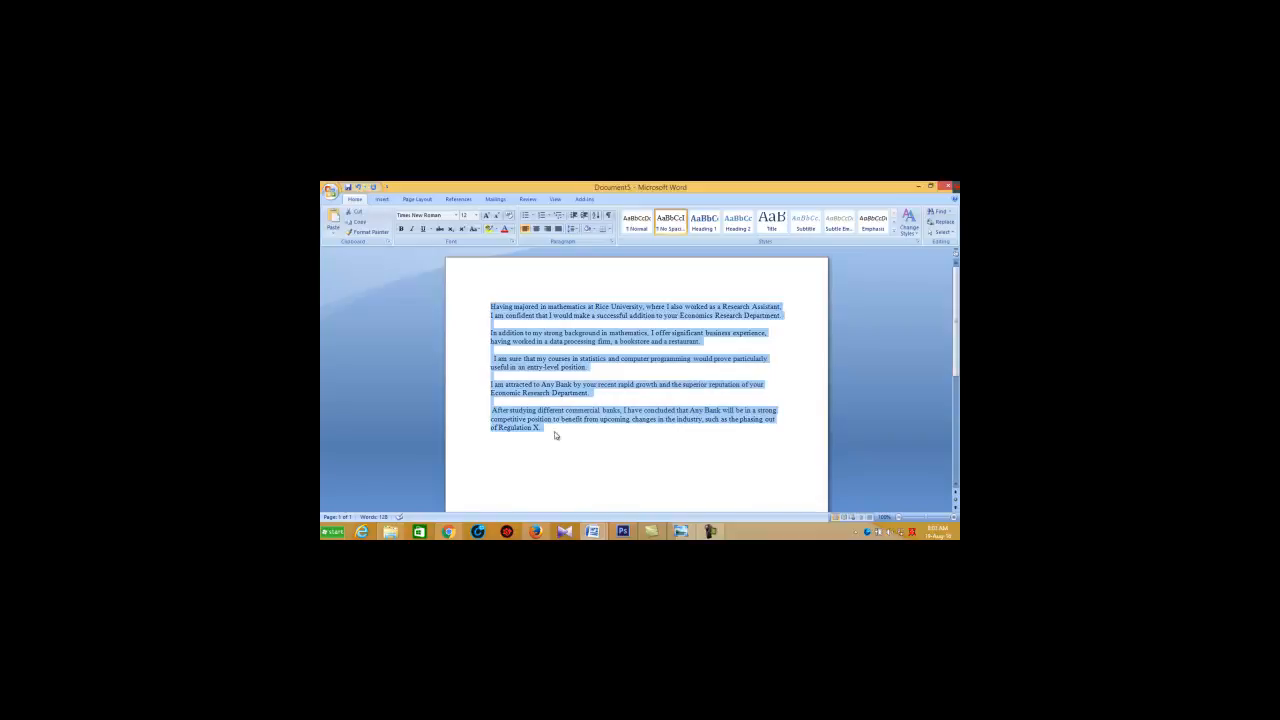
pyautogui.click(653, 432)
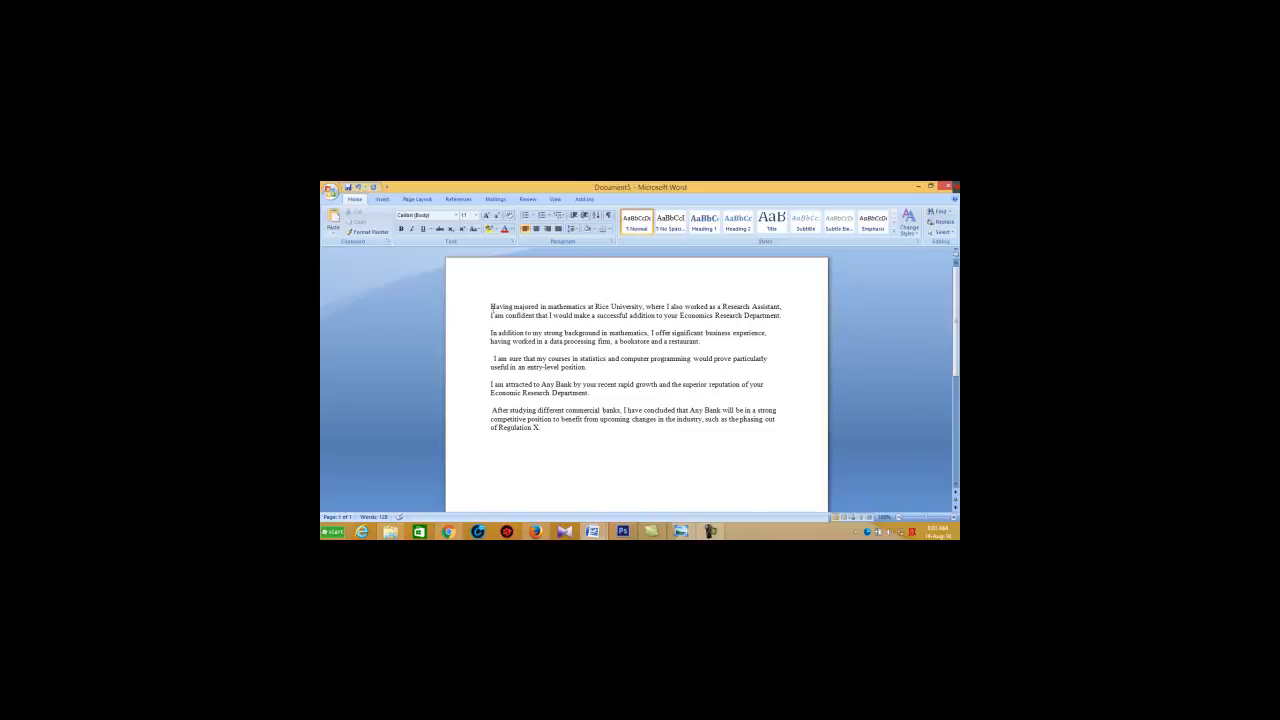
pyautogui.click(948, 217)
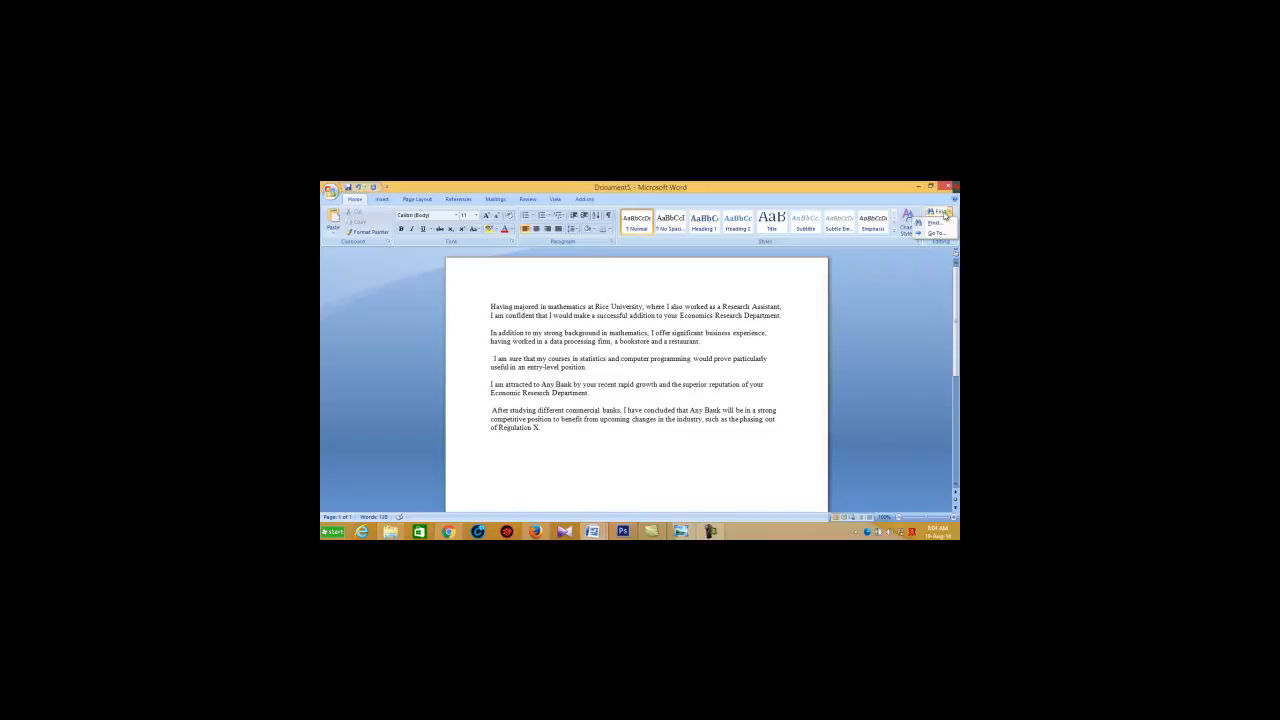
pyautogui.click(936, 222)
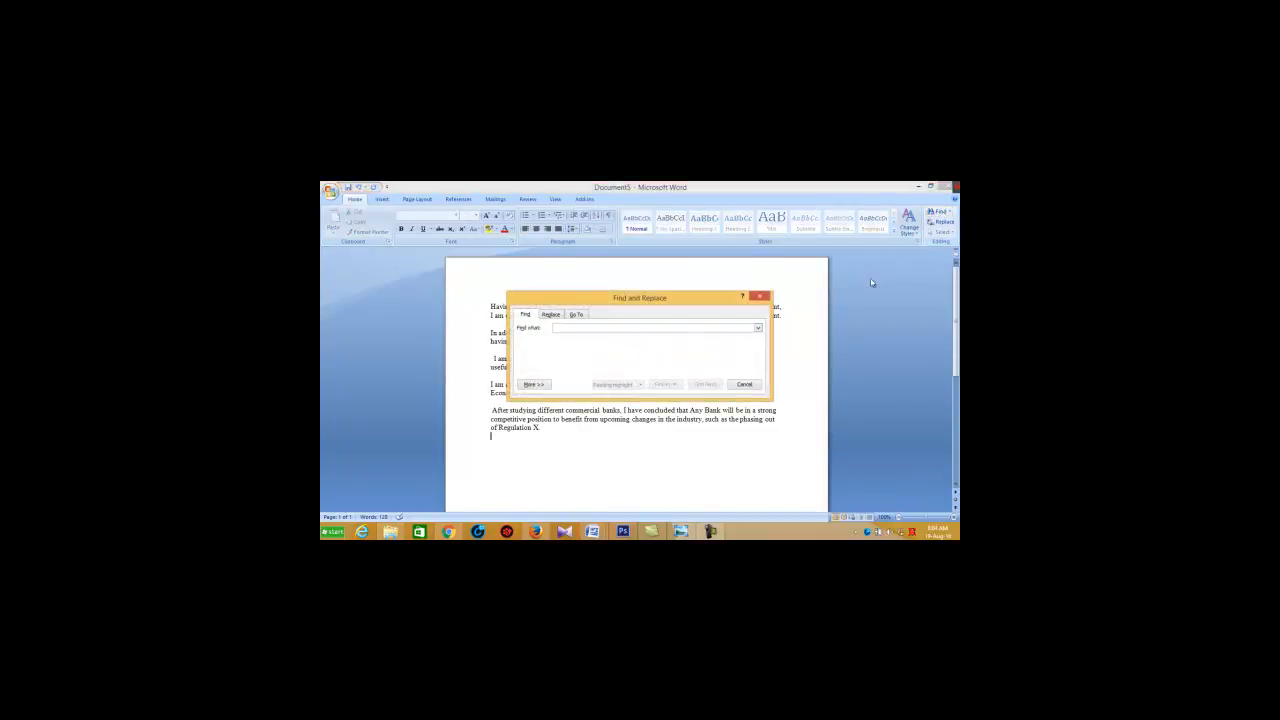
pyautogui.click(760, 299)
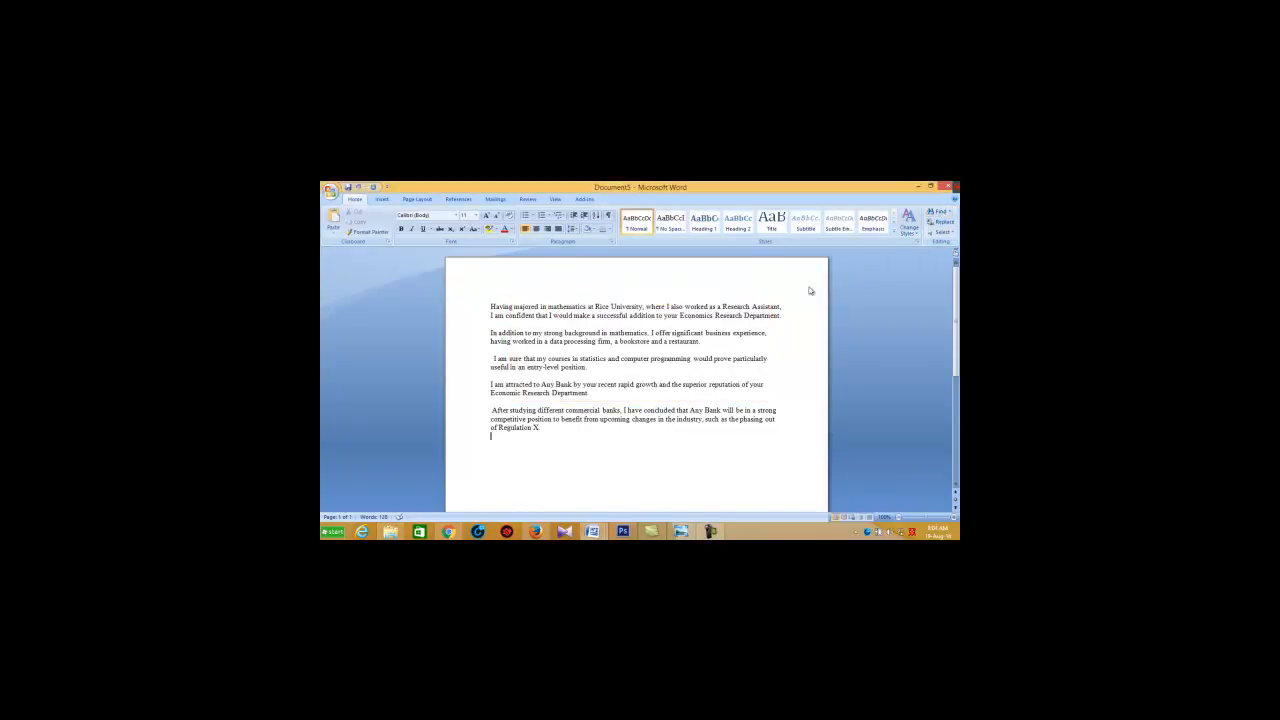
# Step: Find all occurrences of "in" in the main document, keeping the Find and Replace dialog clear of the text
pyautogui.click(938, 212)
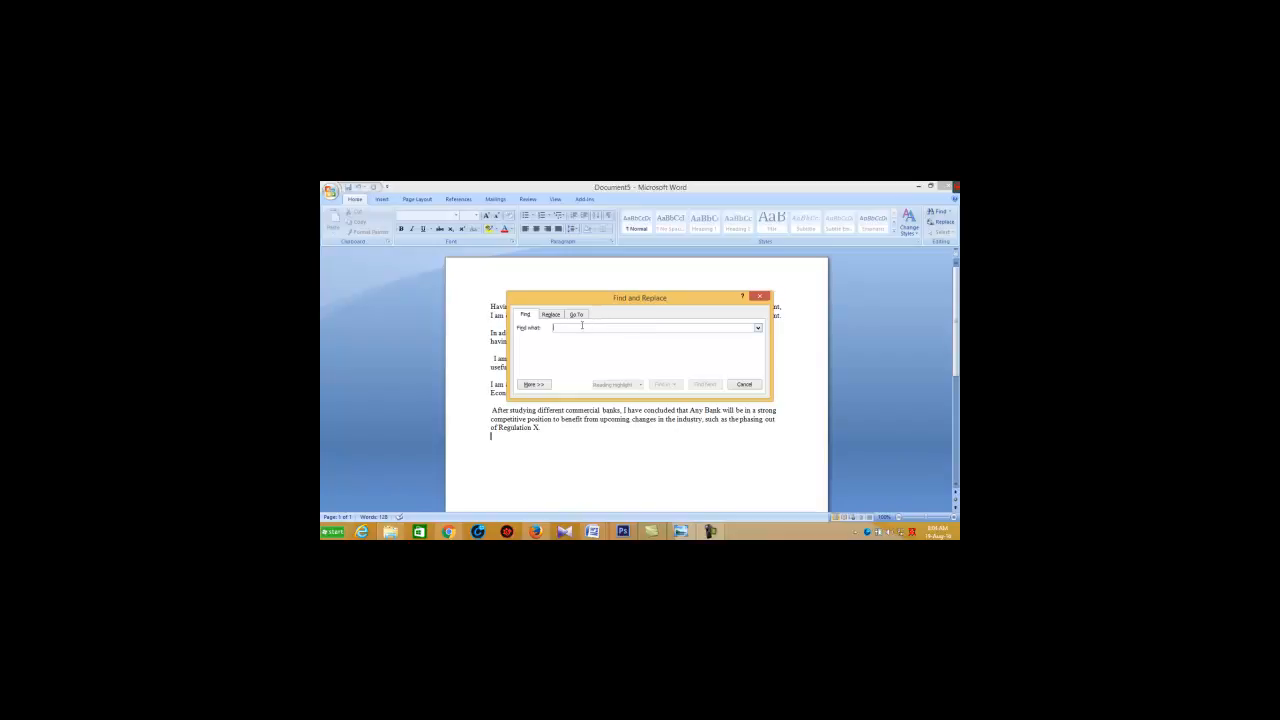
pyautogui.write('I')
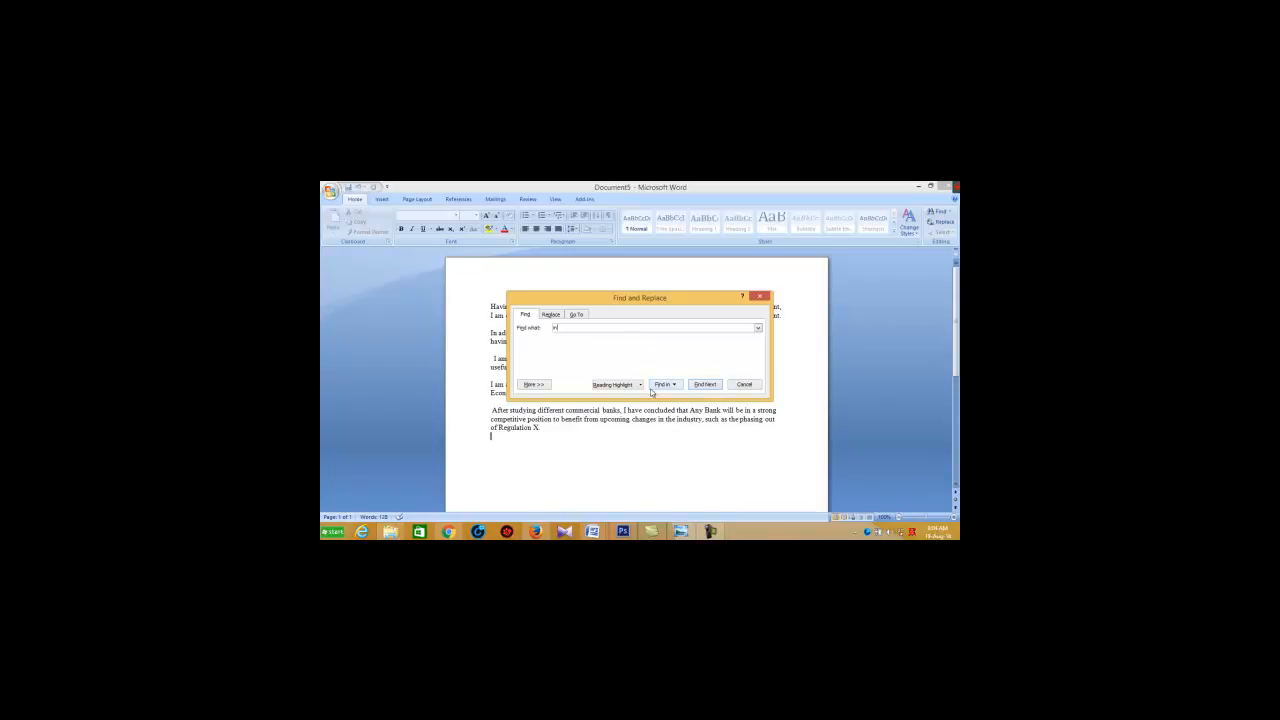
pyautogui.moveTo(592, 304); pyautogui.dragTo(710, 305)
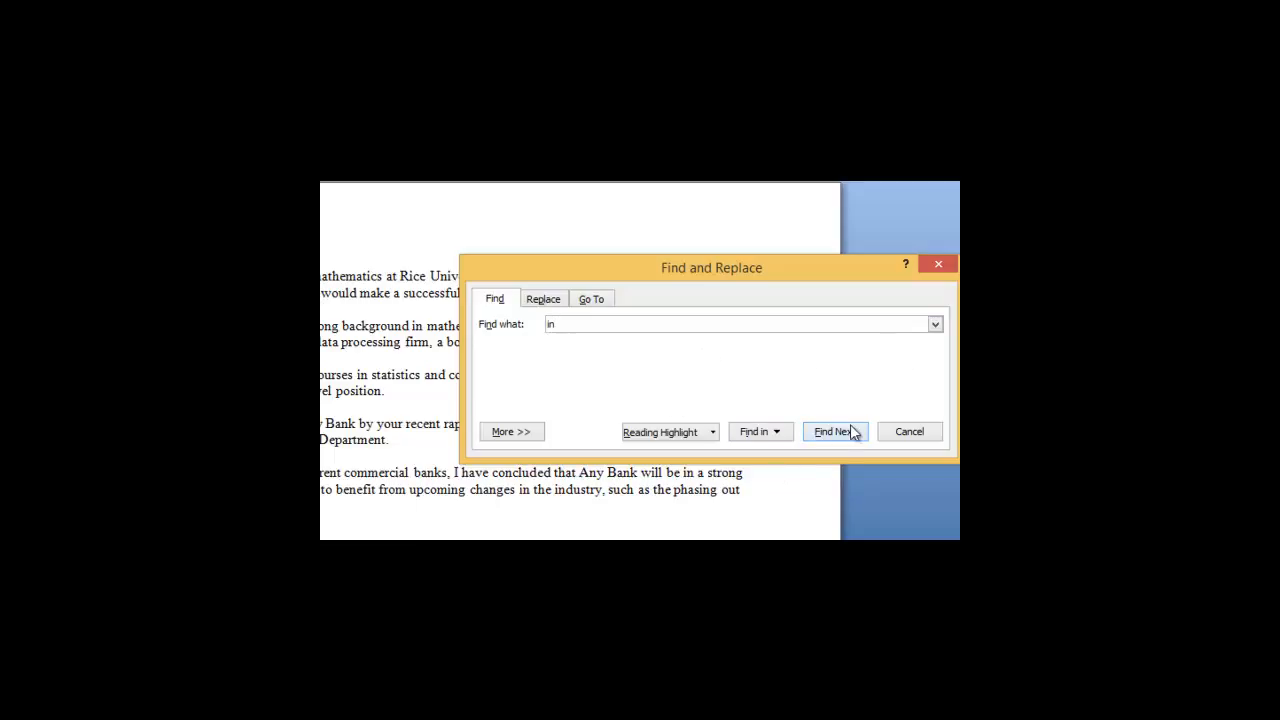
pyautogui.click(765, 434)
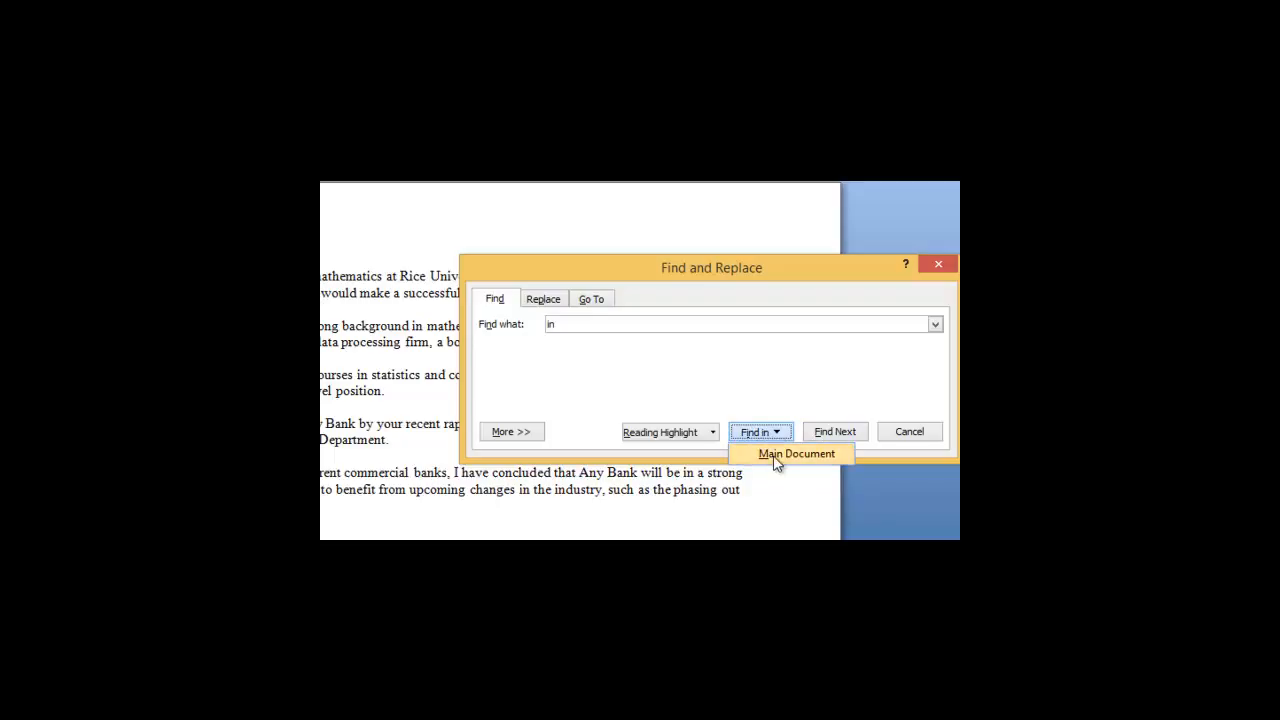
pyautogui.click(775, 456)
pyautogui.moveTo(647, 270); pyautogui.dragTo(557, 208)
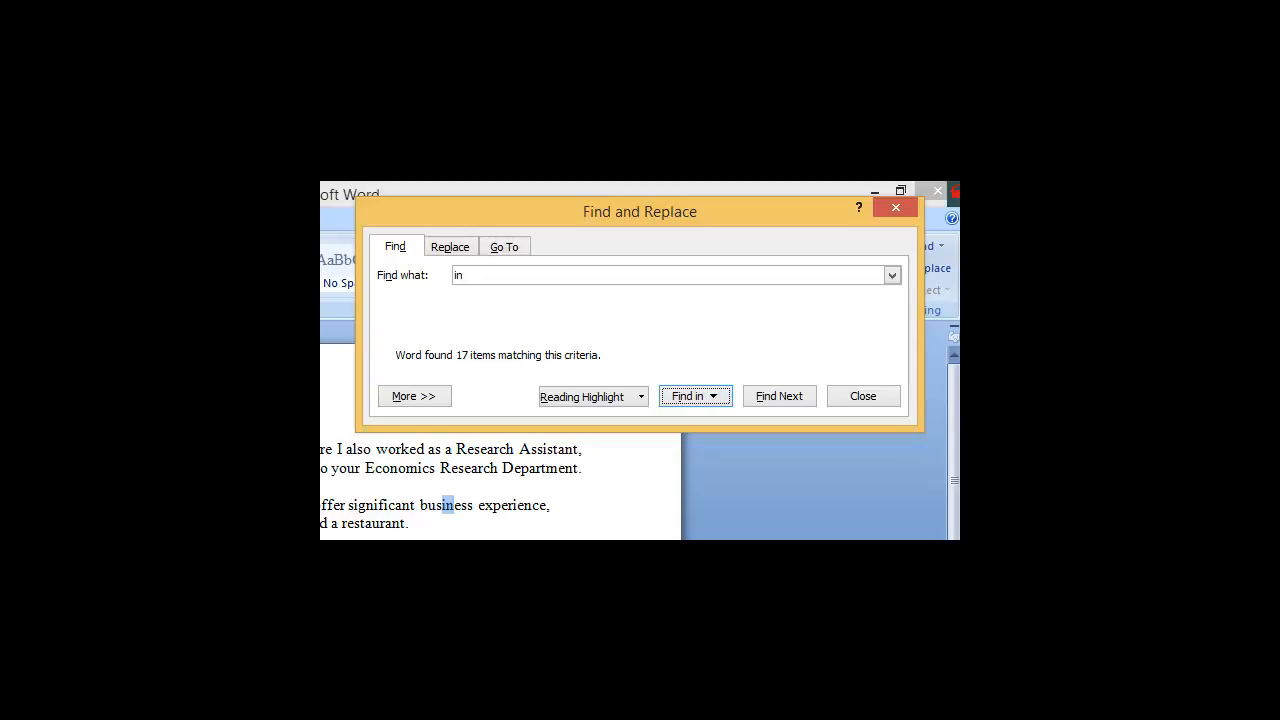
# Step: Replace the search term with "the" and find all its occurrences in the main document
pyautogui.click(464, 276)
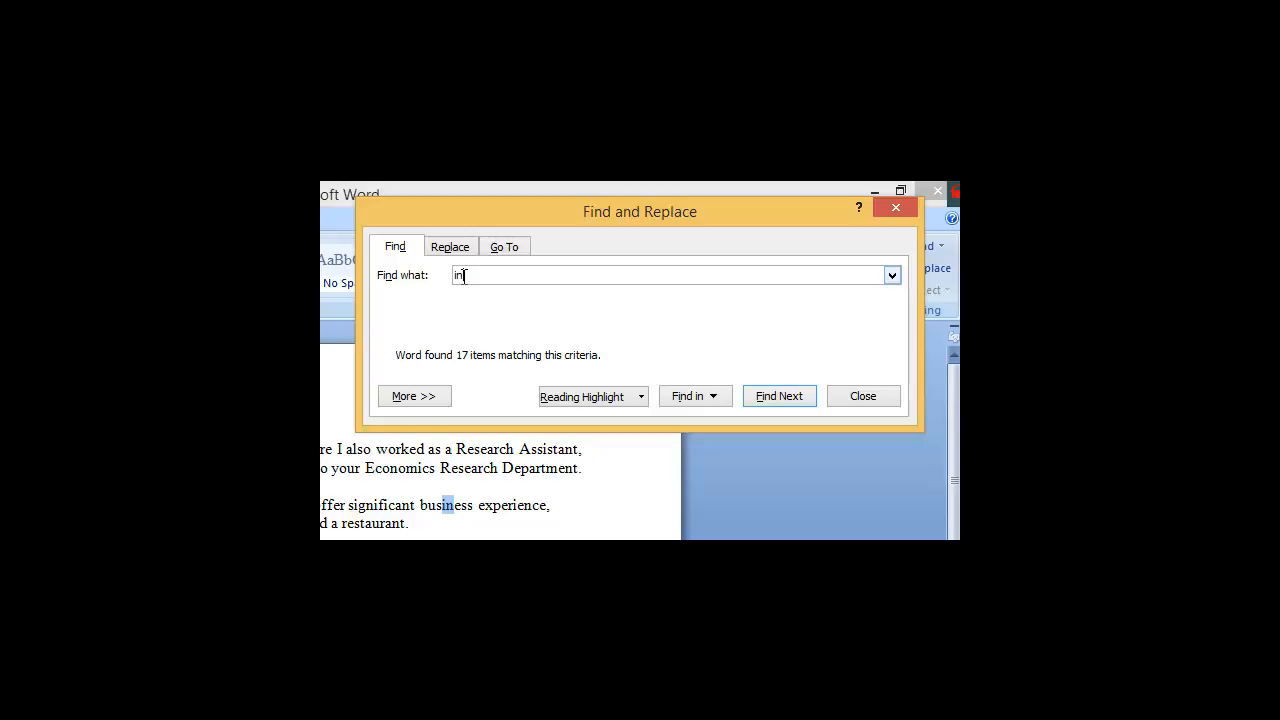
pyautogui.press('BackSpace')
pyautogui.press('BackSpace')
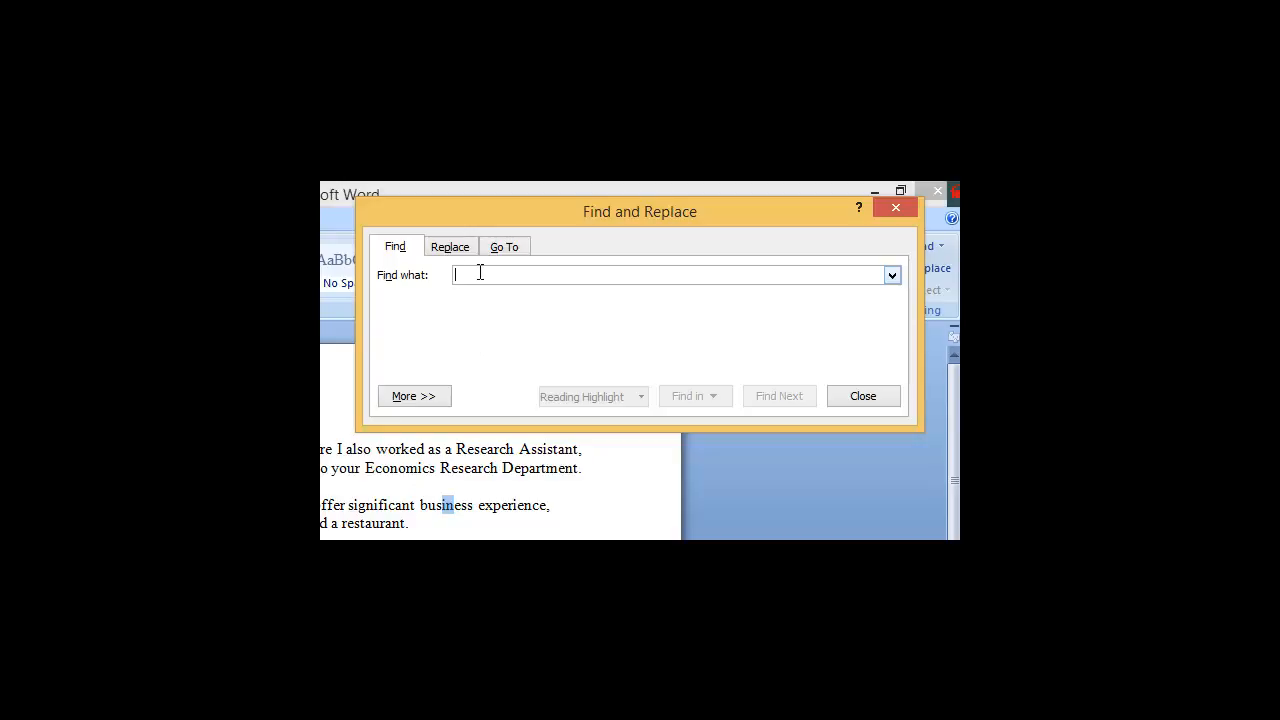
pyautogui.write('the')
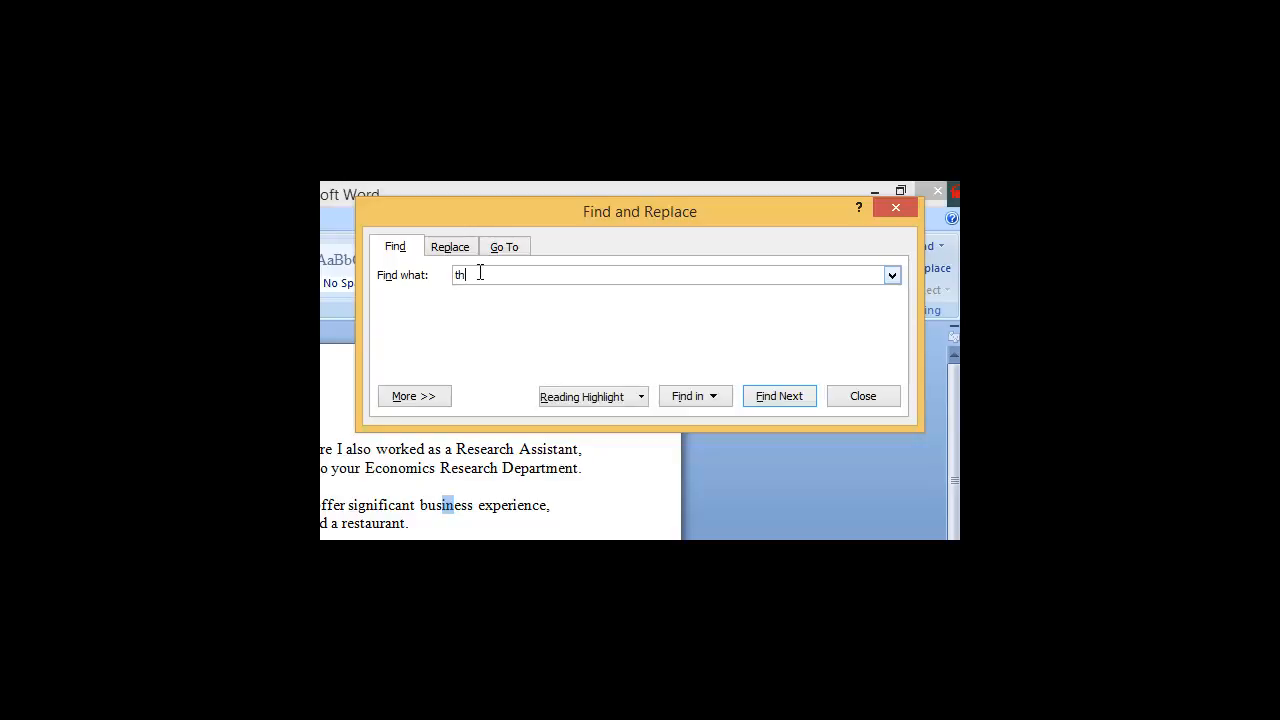
pyautogui.click(699, 397)
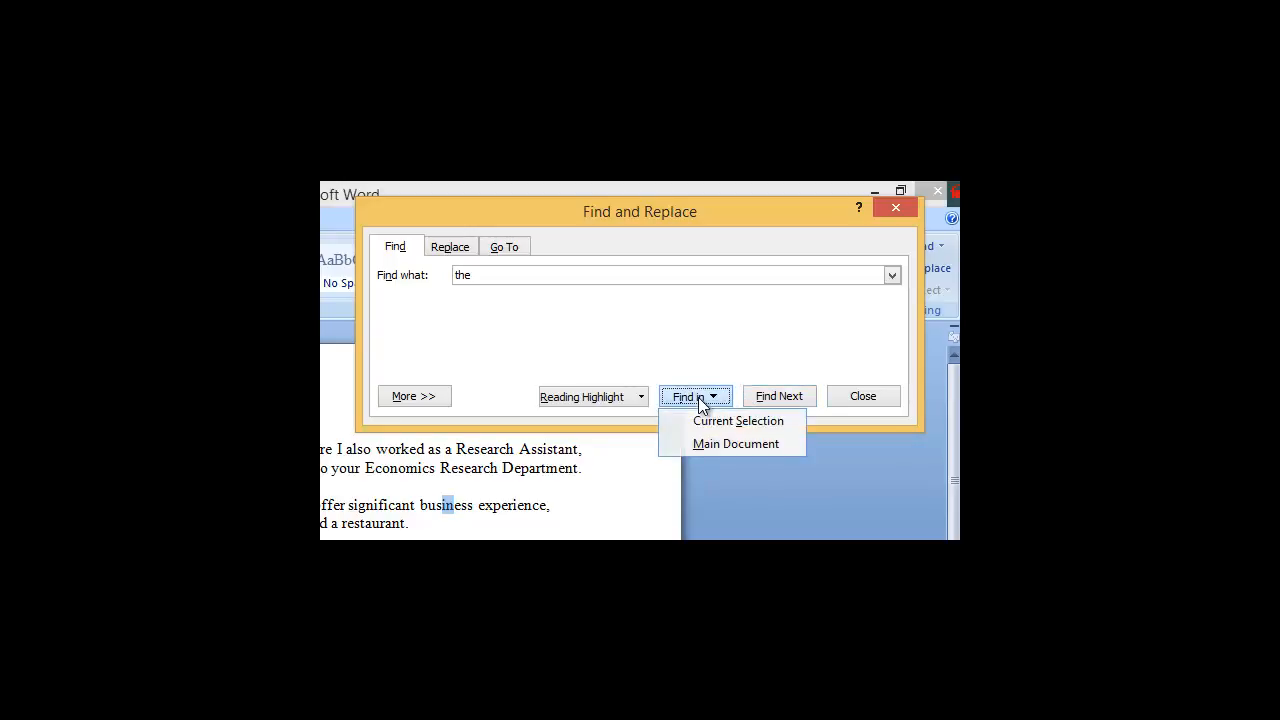
pyautogui.click(716, 451)
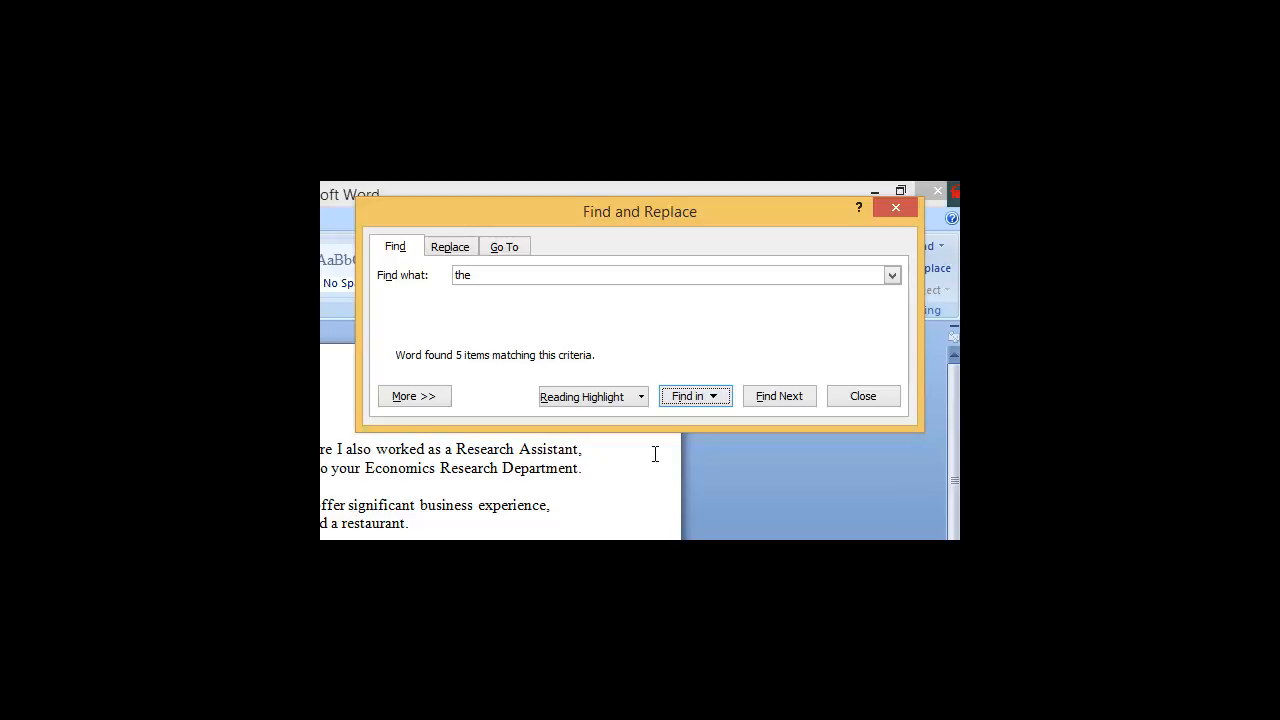
pyautogui.moveTo(707, 215); pyautogui.dragTo(664, 283)
# Step: Compare the Find, Replace and Go To options of the Find and Replace dialog, and close it
pyautogui.click(456, 323)
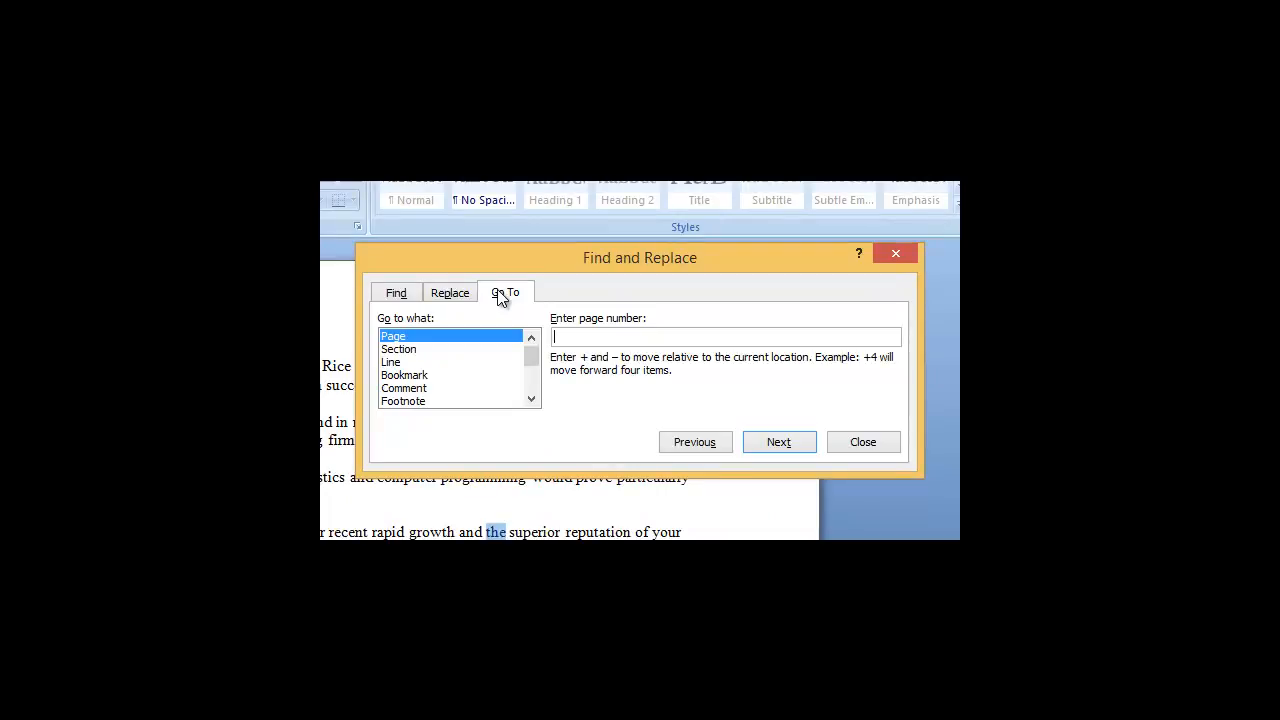
pyautogui.click(396, 293)
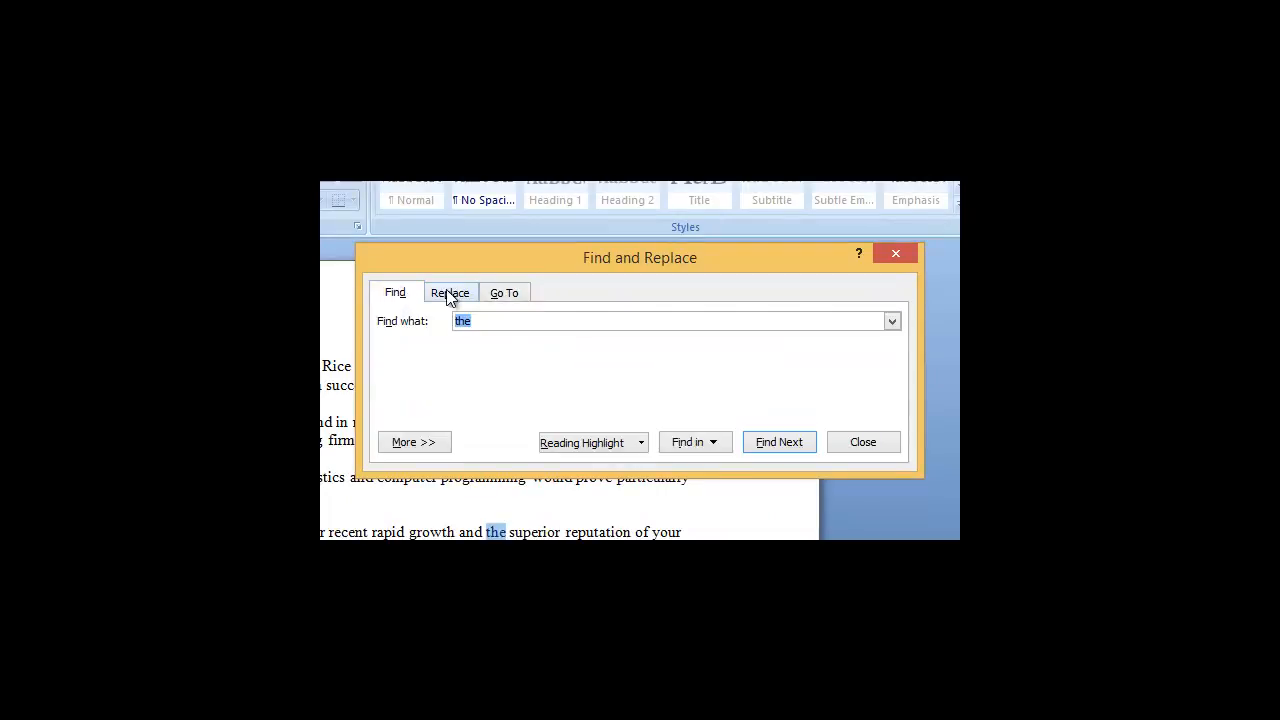
pyautogui.click(512, 293)
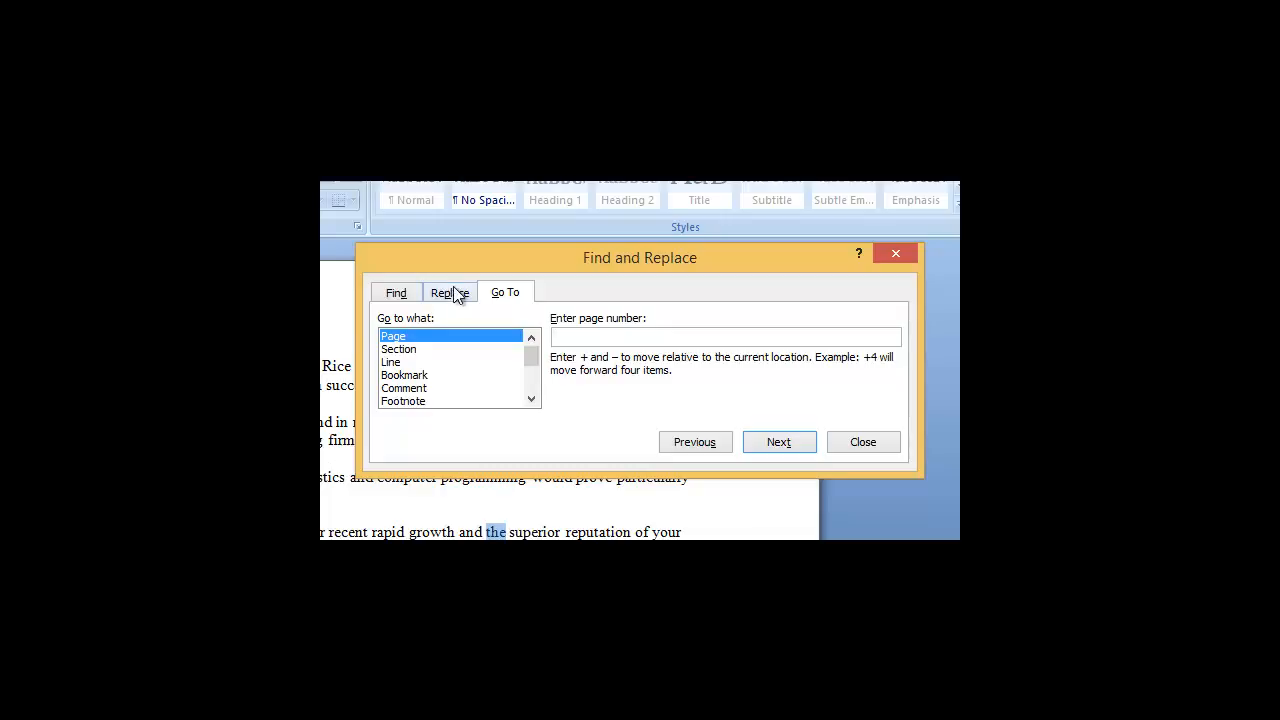
pyautogui.click(396, 293)
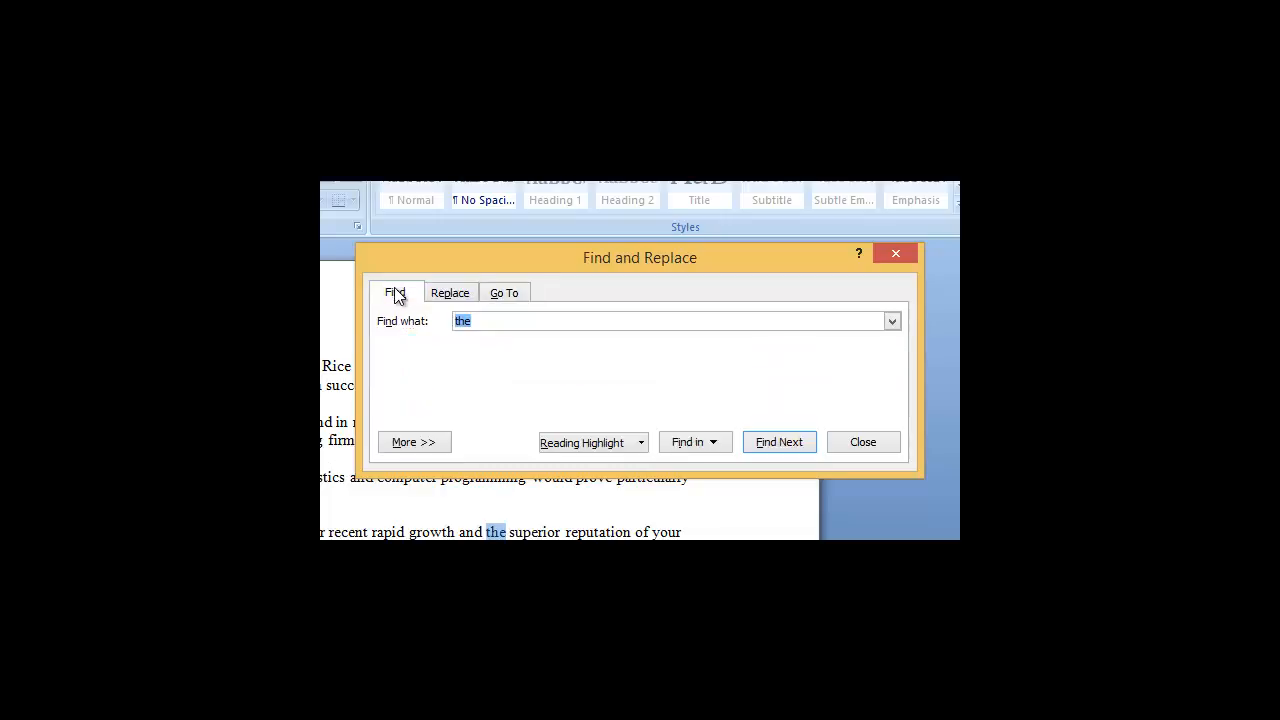
pyautogui.click(444, 295)
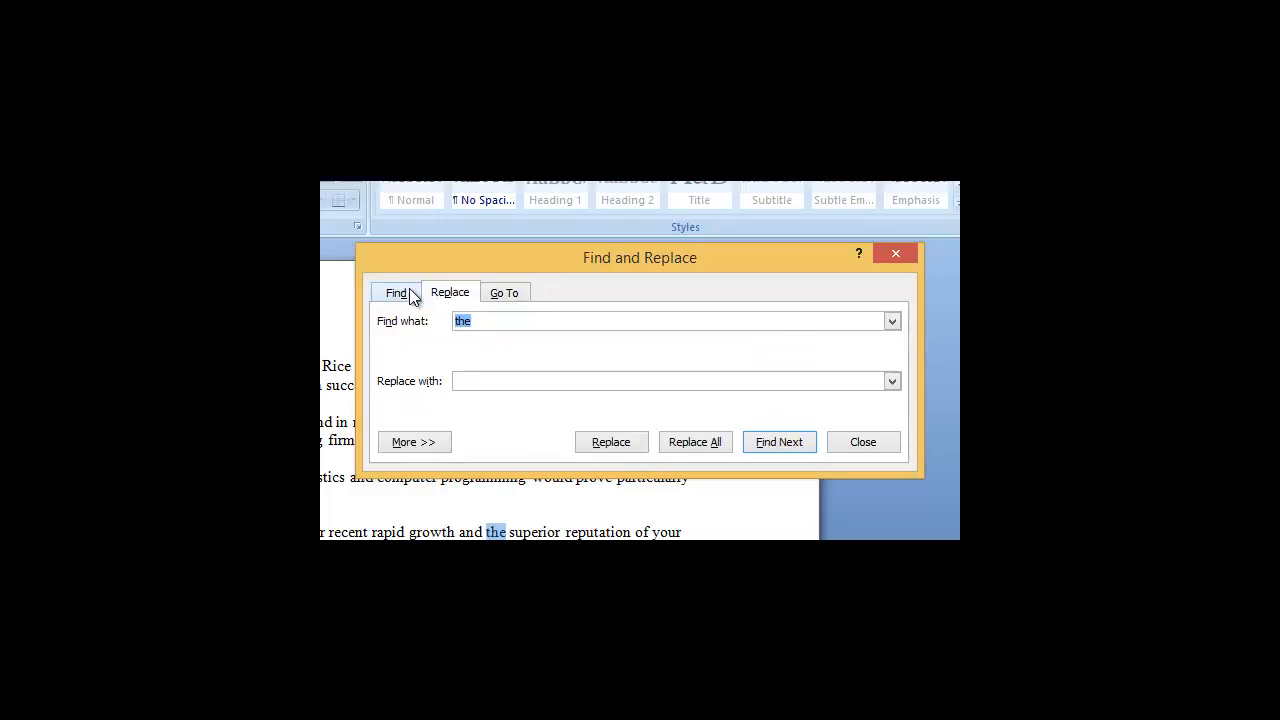
pyautogui.click(397, 292)
pyautogui.click(512, 293)
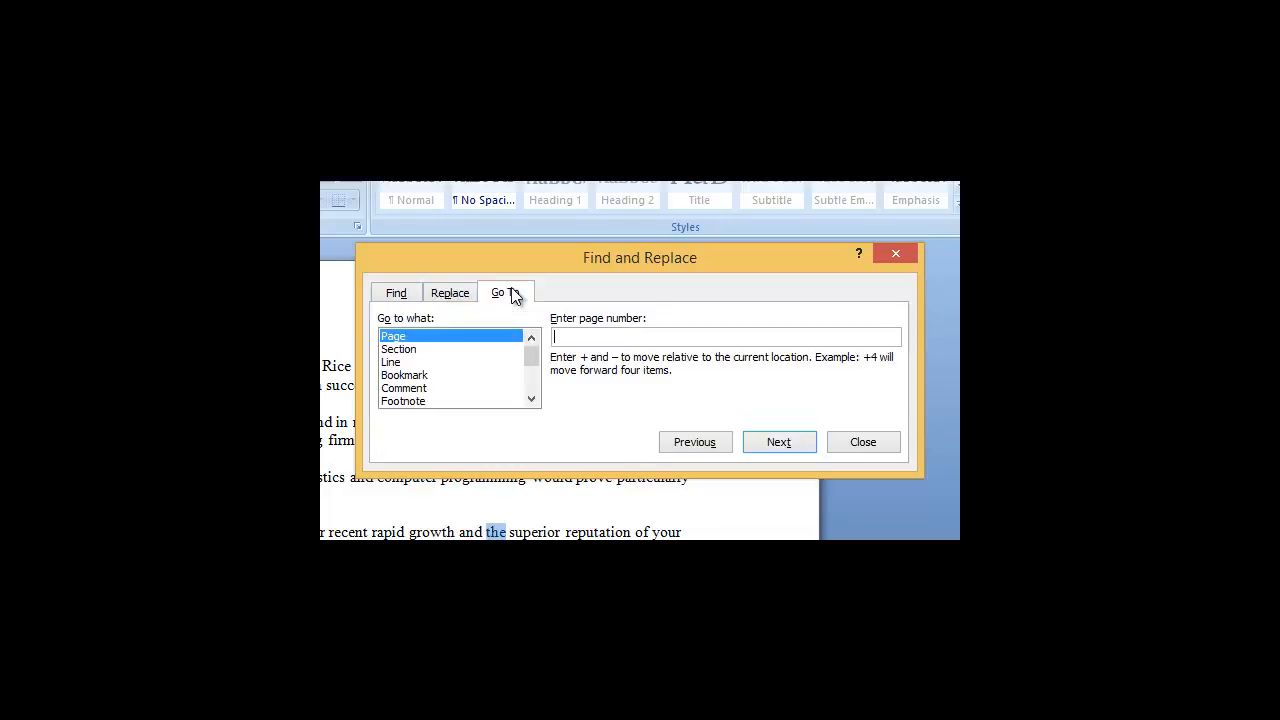
pyautogui.click(447, 296)
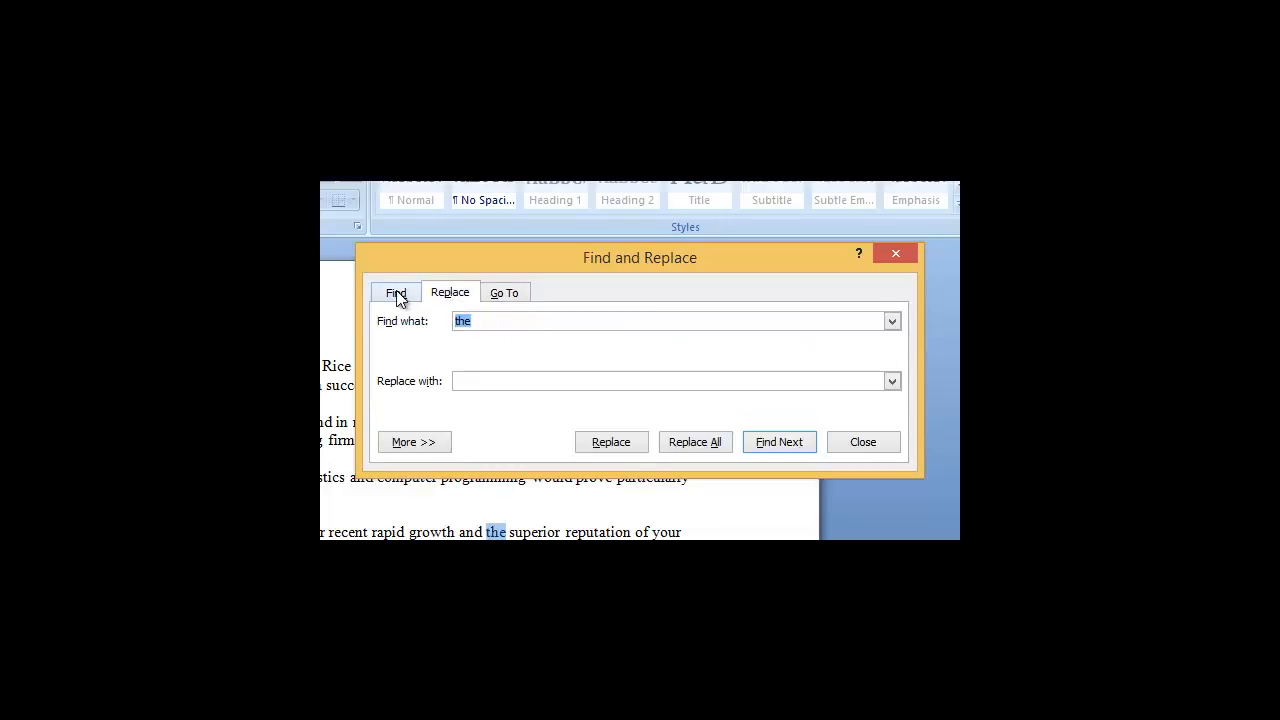
pyautogui.click(397, 294)
pyautogui.click(462, 296)
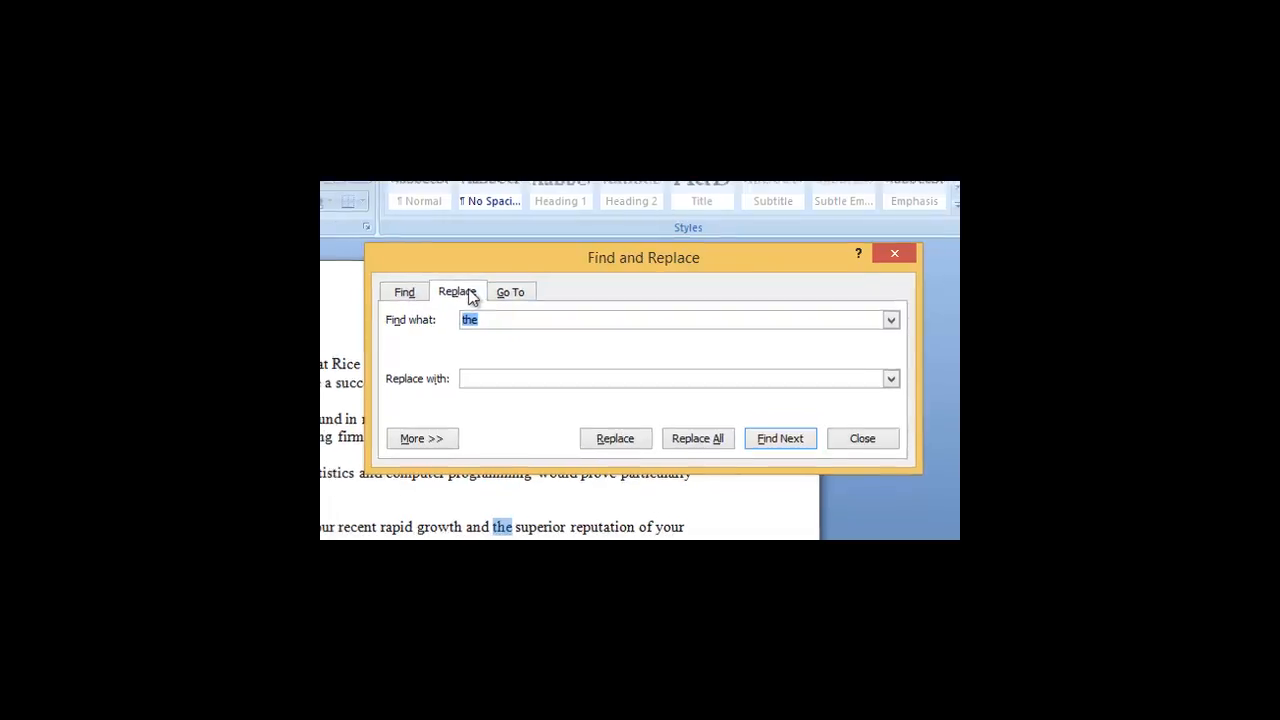
pyautogui.moveTo(957, 293)
pyautogui.mouseDown()
pyautogui.moveTo(957, 438)
pyautogui.moveTo(957, 310)
pyautogui.mouseUp()
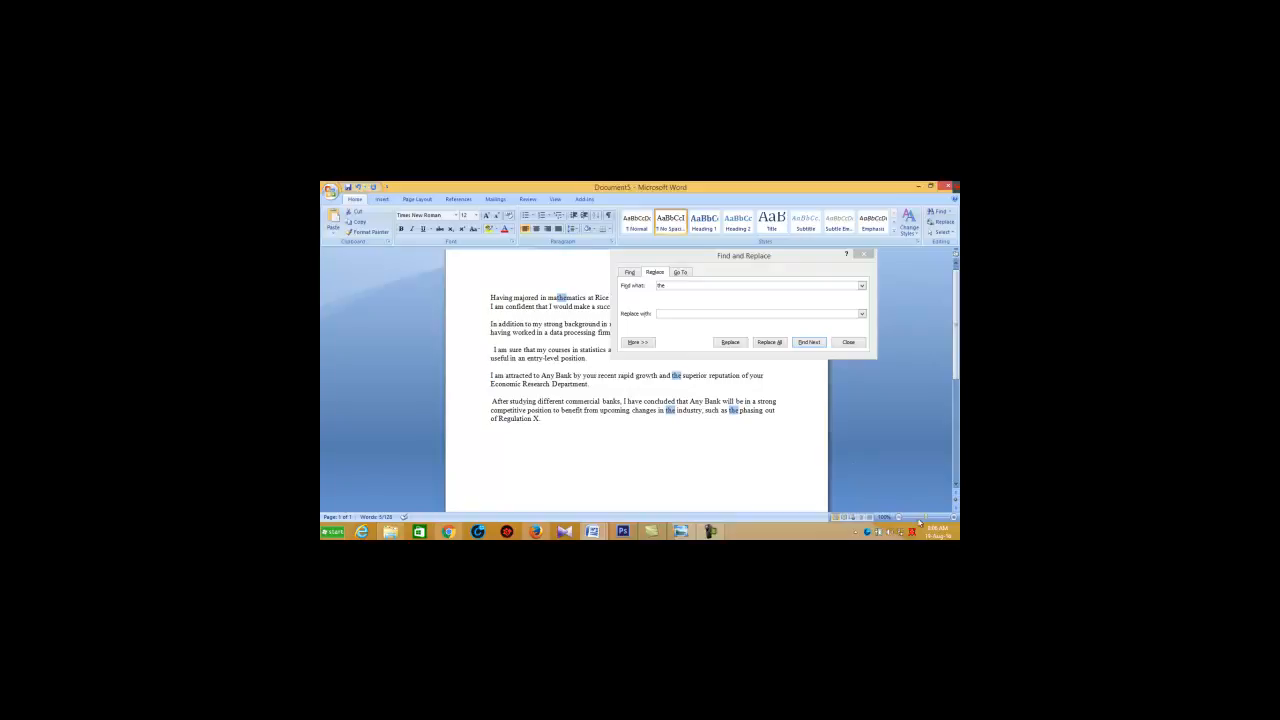
pyautogui.click(864, 256)
pyautogui.moveTo(928, 519); pyautogui.dragTo(928, 521)
# Step: Reopen Find and Replace and examine the Go To options for Line and Page
pyautogui.click(938, 211)
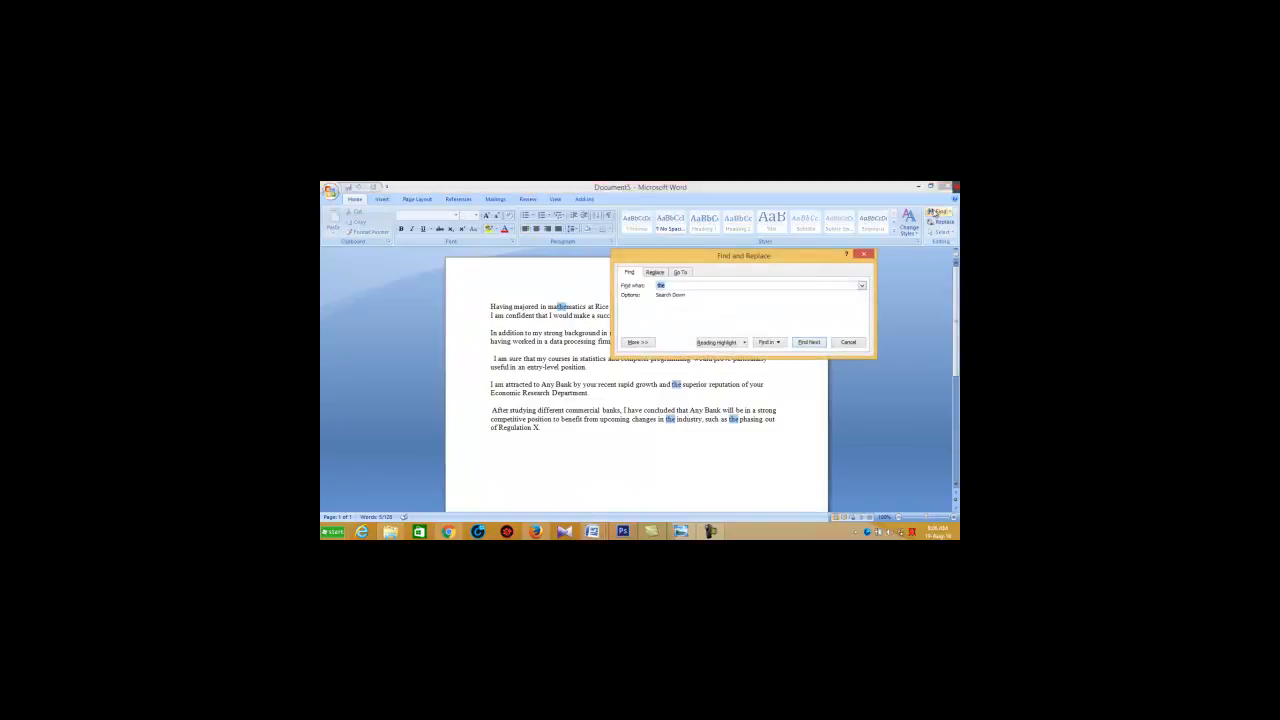
pyautogui.click(677, 274)
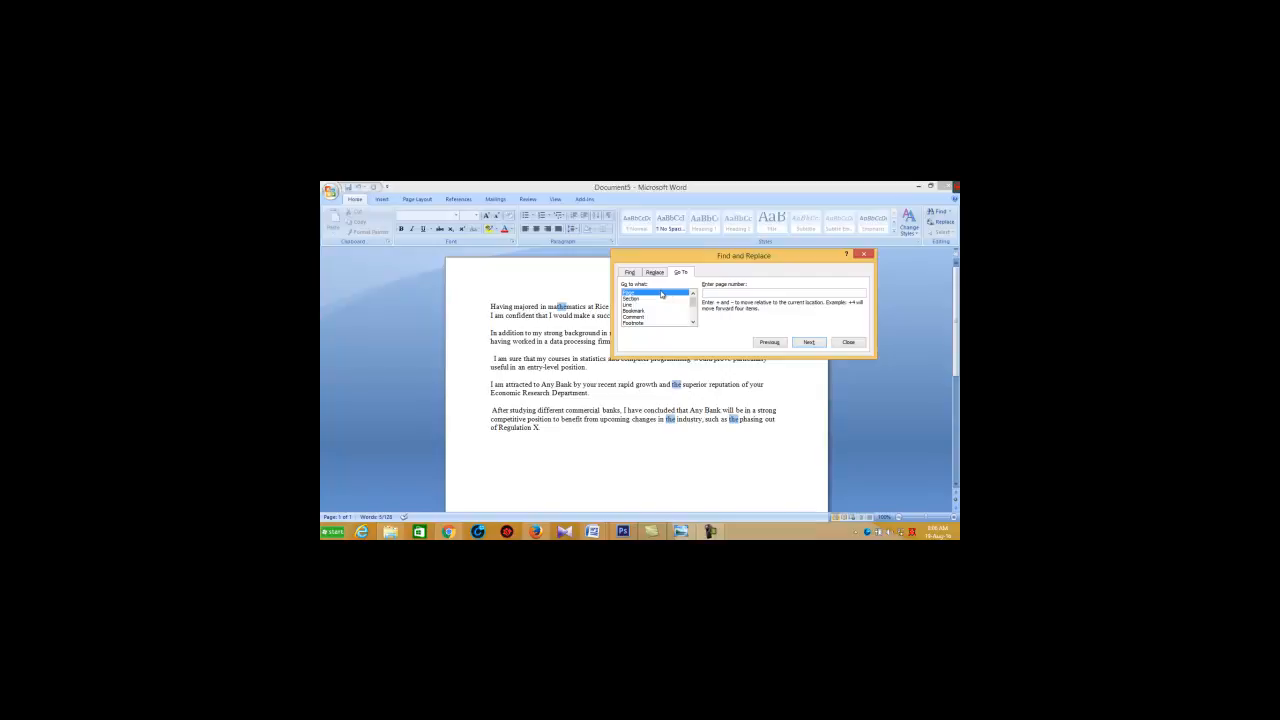
pyautogui.click(639, 305)
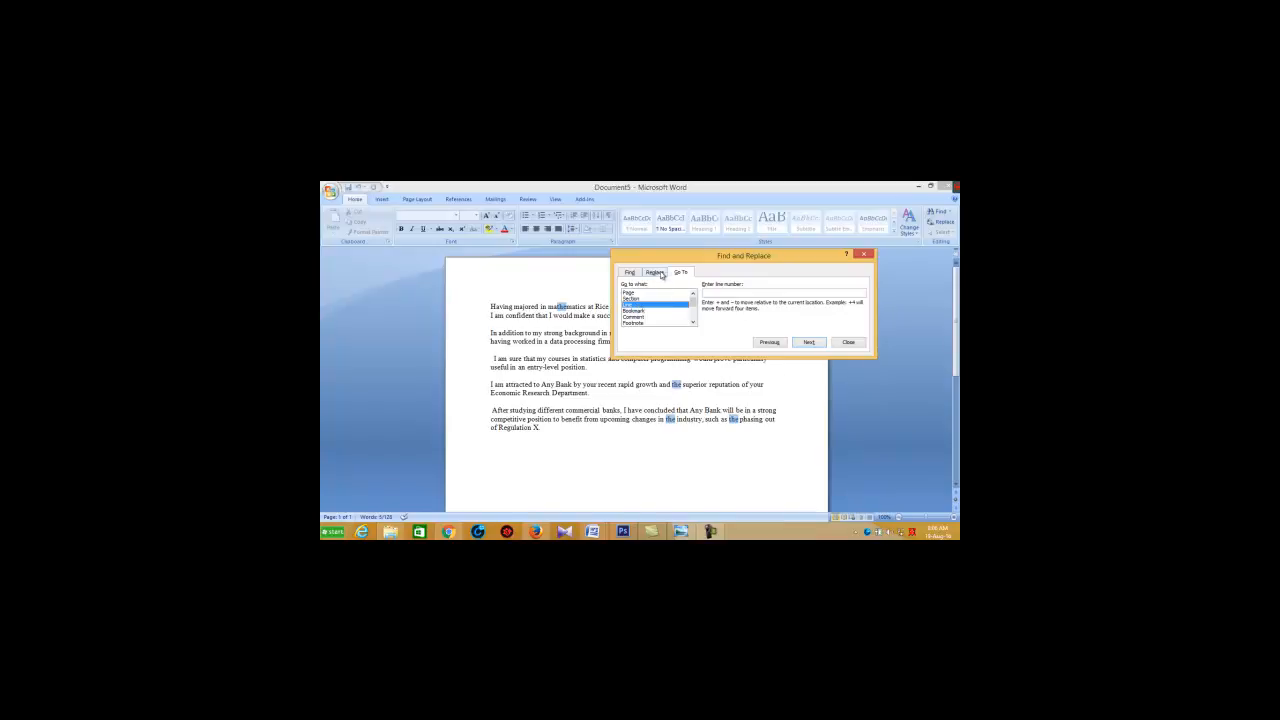
pyautogui.click(638, 291)
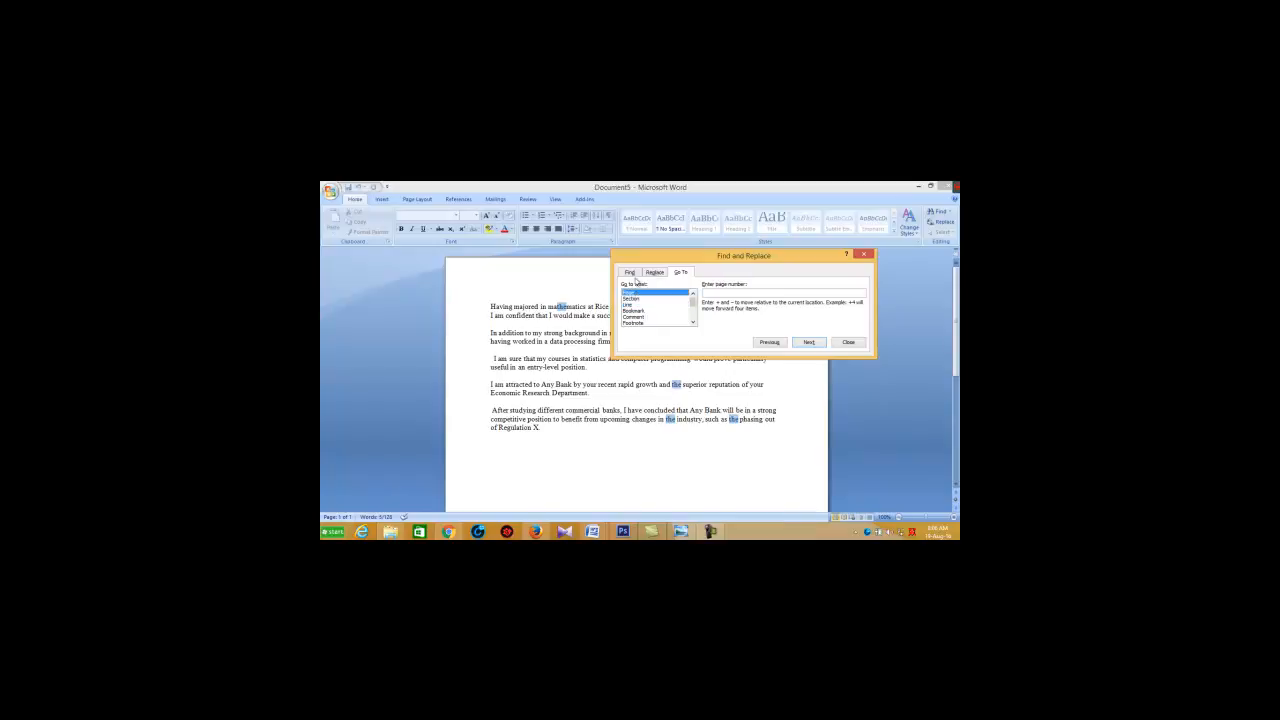
# Step: Search the document for the next occurrence of "to"
pyautogui.click(631, 272)
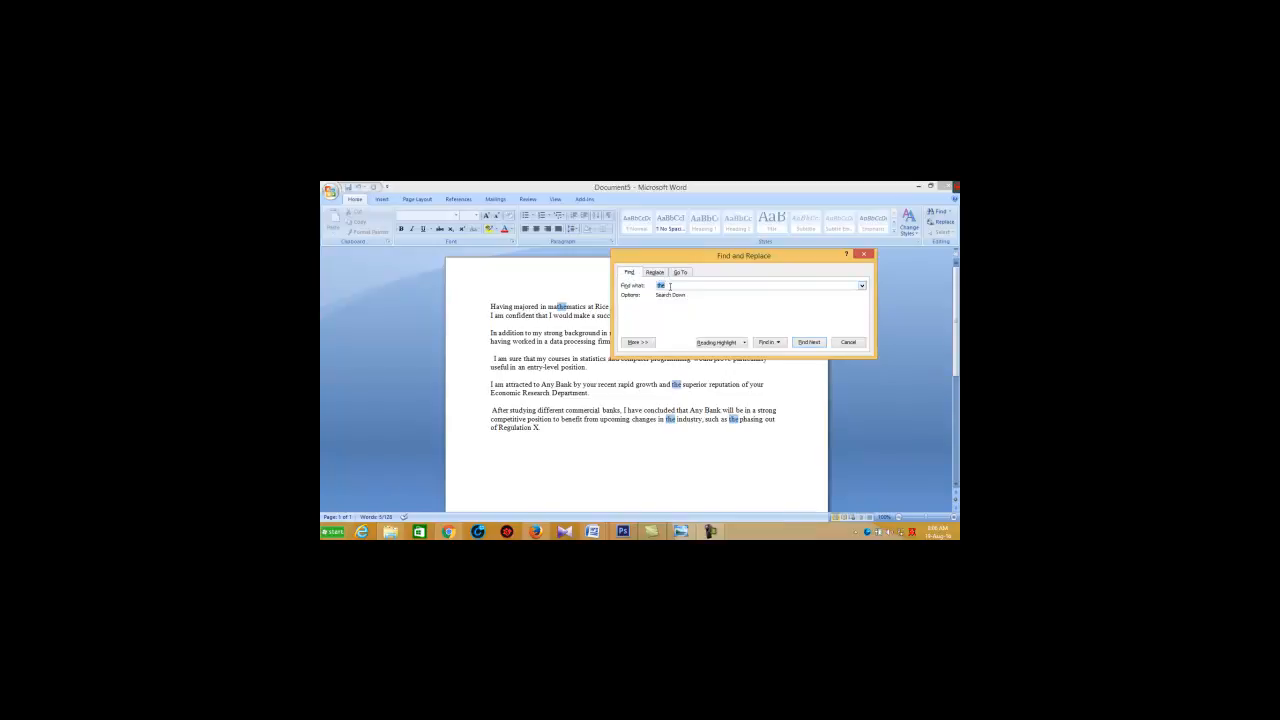
pyautogui.press('BackSpace')
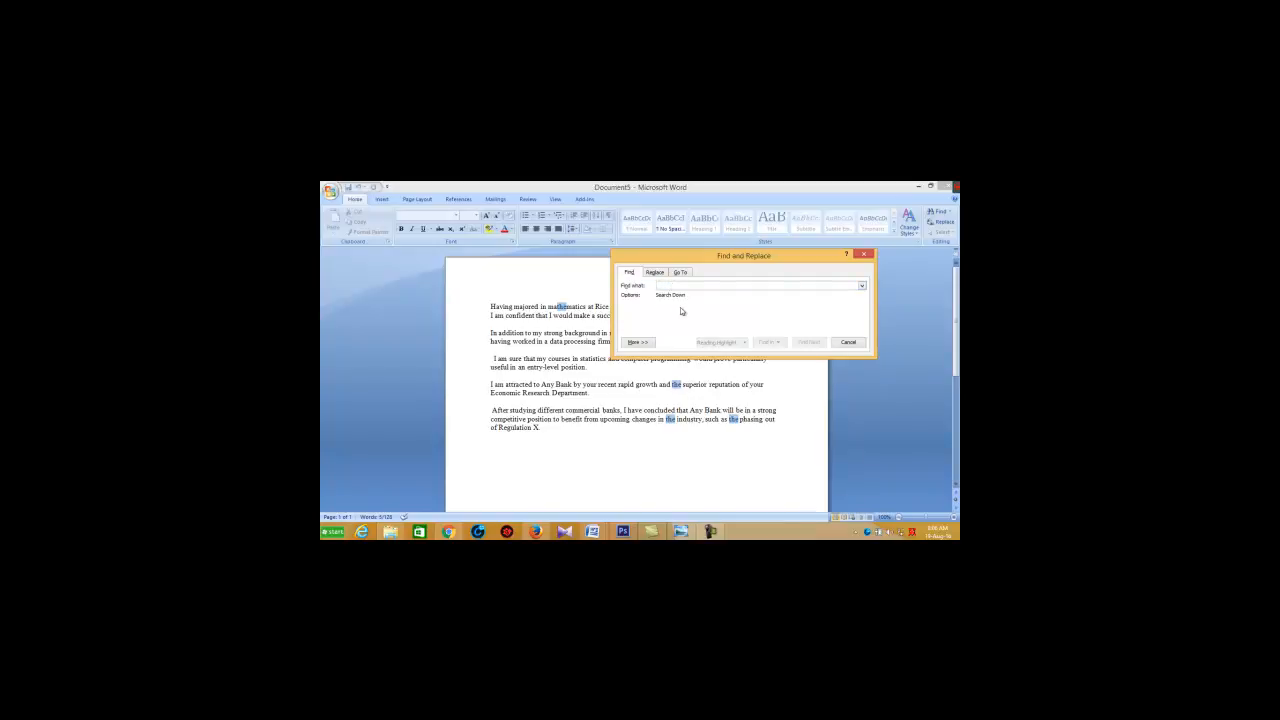
pyautogui.write('to')
pyautogui.click(805, 353)
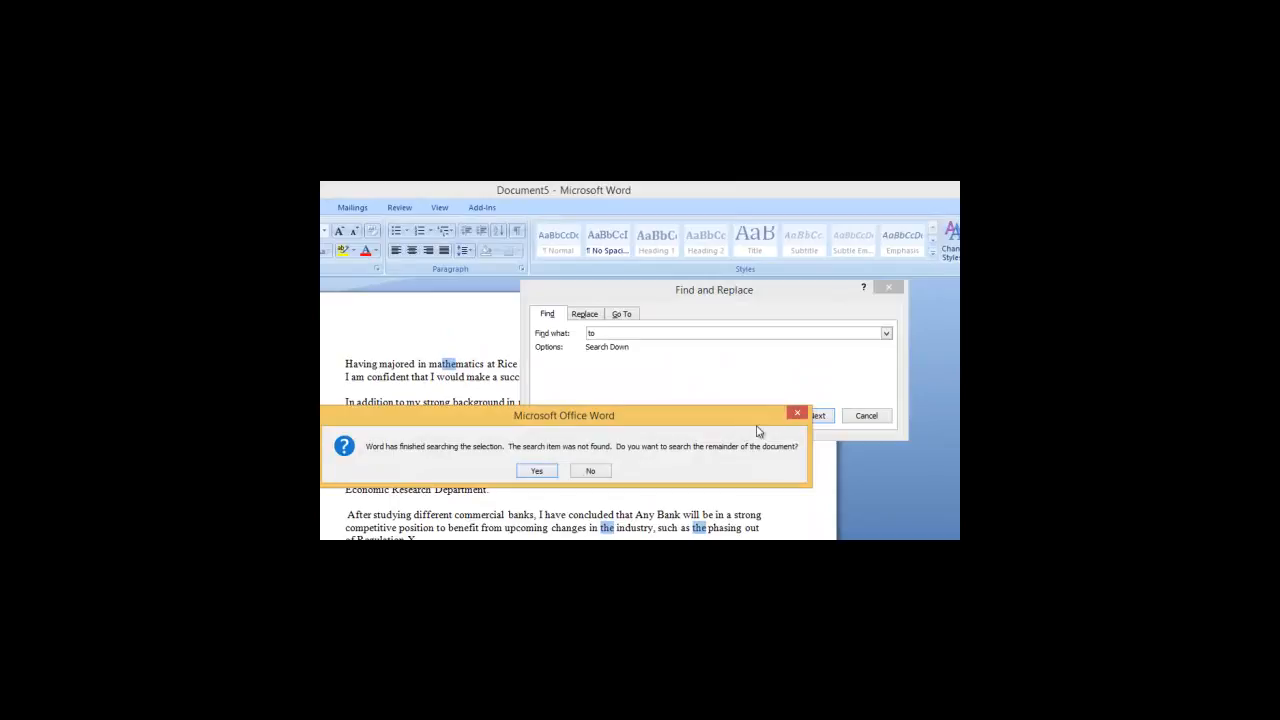
pyautogui.click(797, 413)
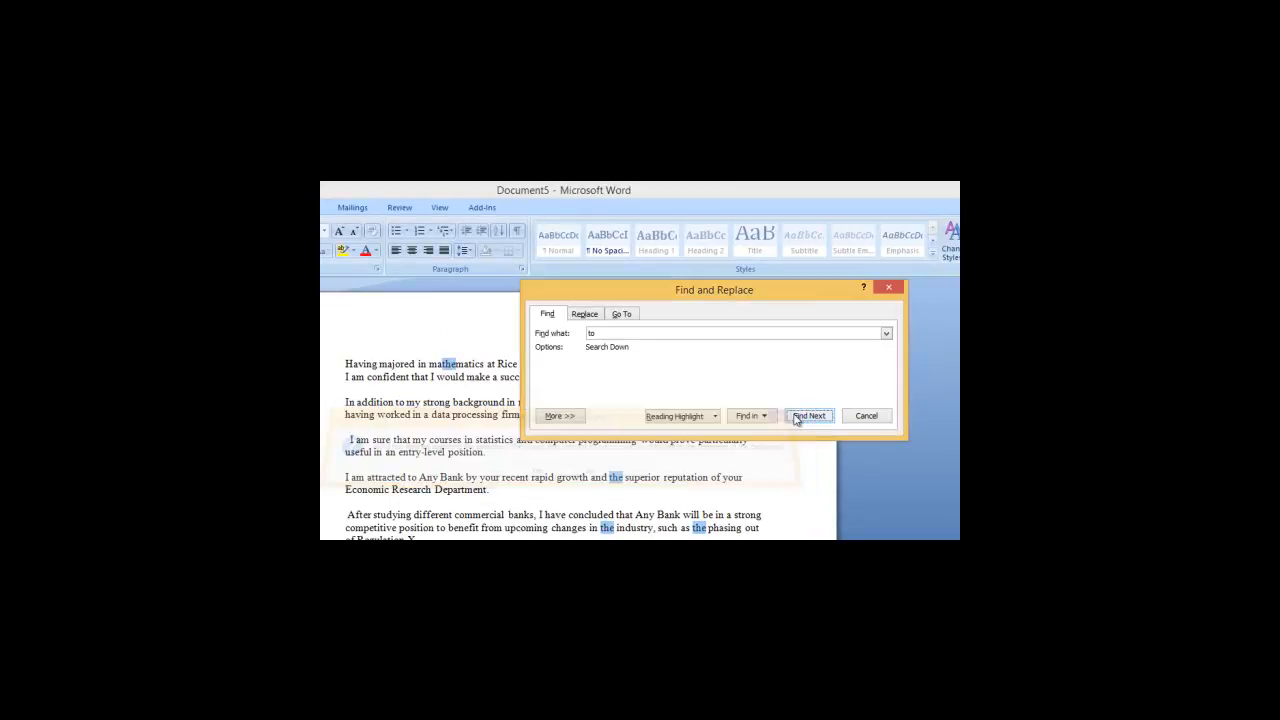
# Step: Find all occurrences of "to" in the main document
pyautogui.click(764, 422)
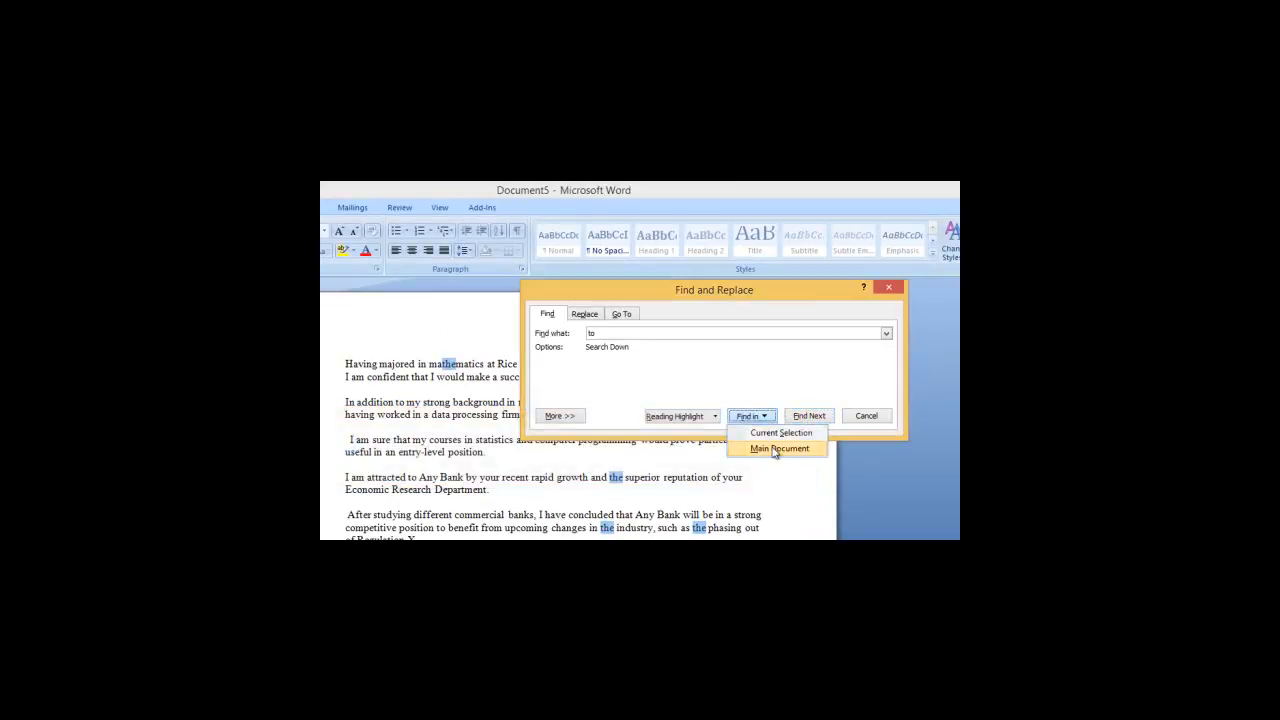
pyautogui.click(770, 449)
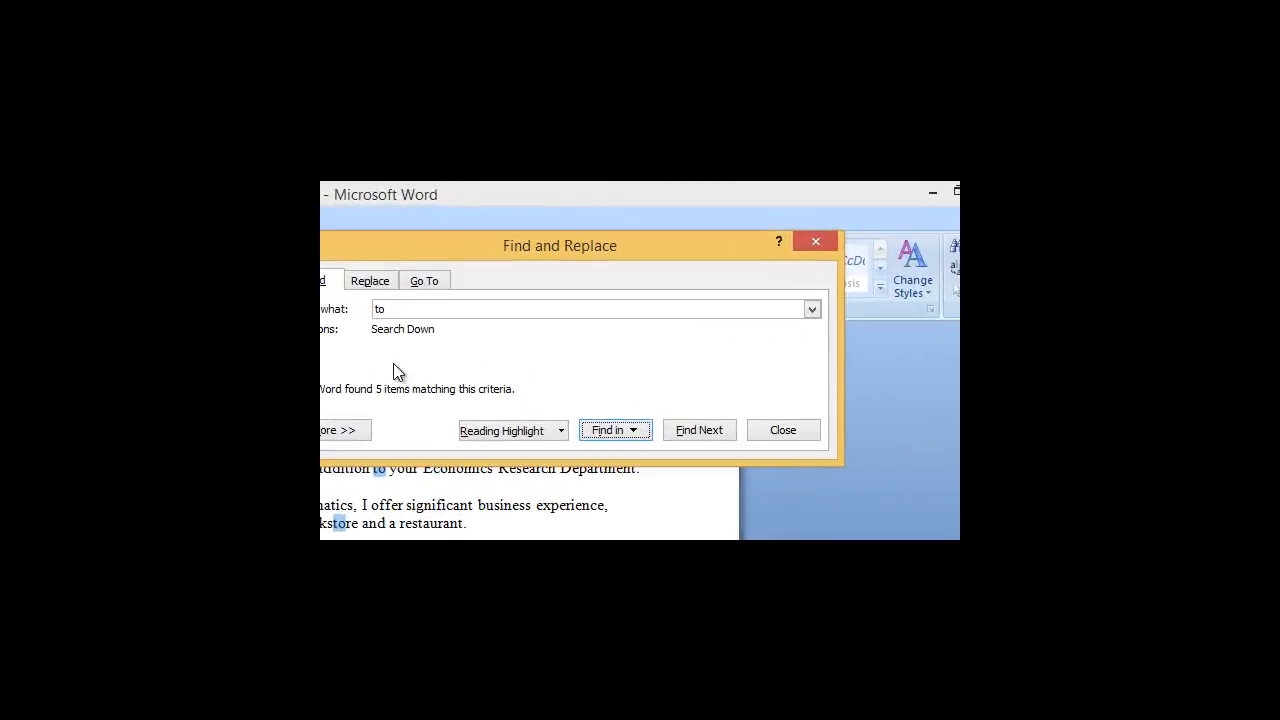
pyautogui.moveTo(505, 255); pyautogui.dragTo(571, 226)
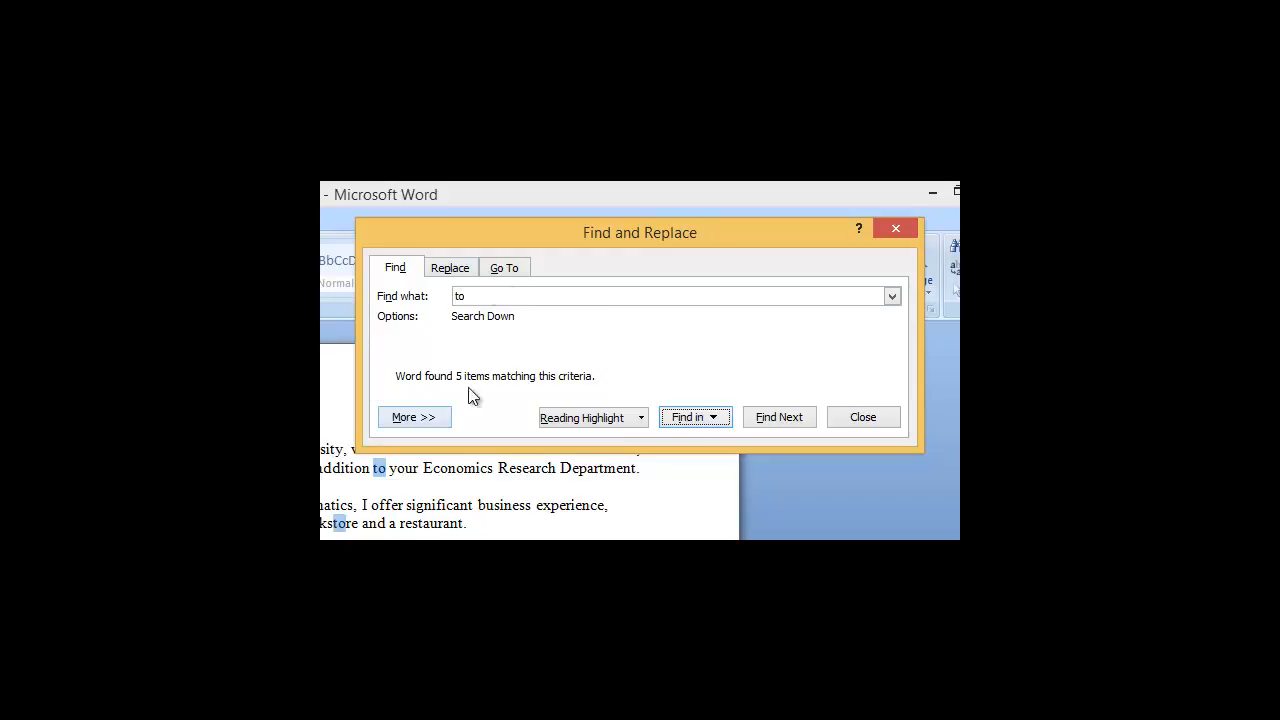
# Step: Replace the search term with "successful" and find all its occurrences in the main document
pyautogui.click(489, 291)
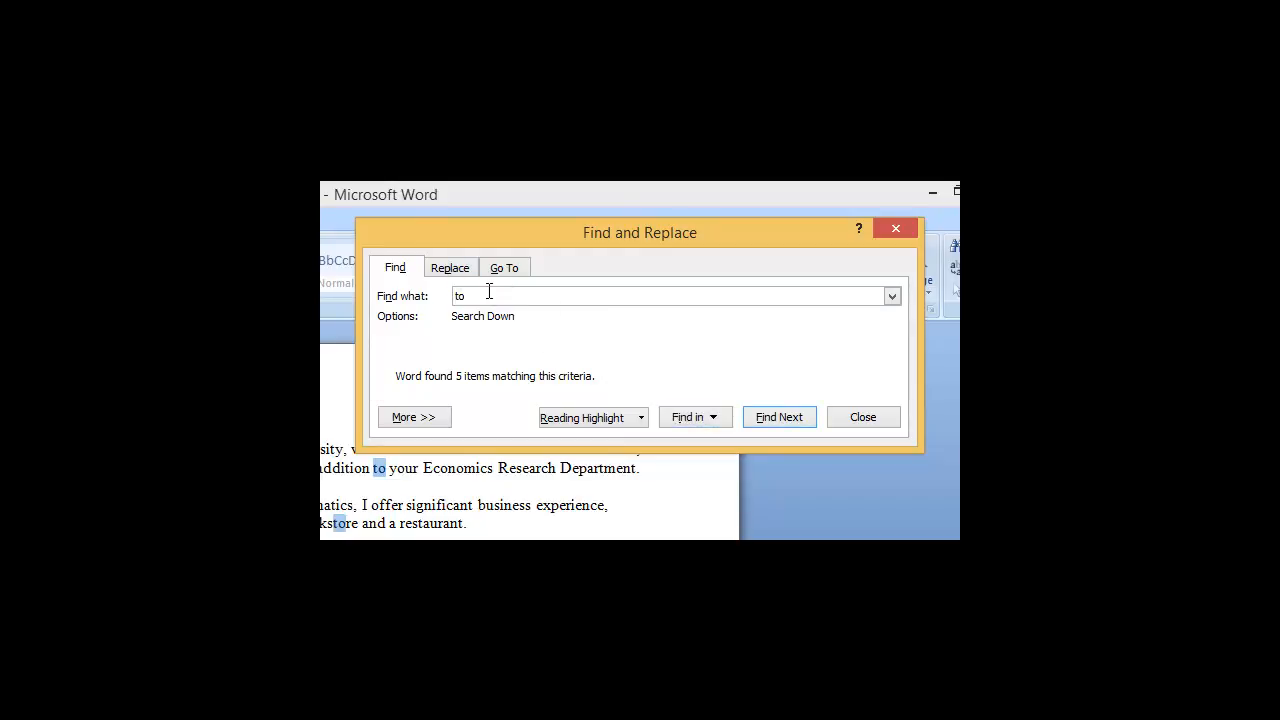
pyautogui.press('BackSpace')
pyautogui.press('BackSpace')
pyautogui.write('s')
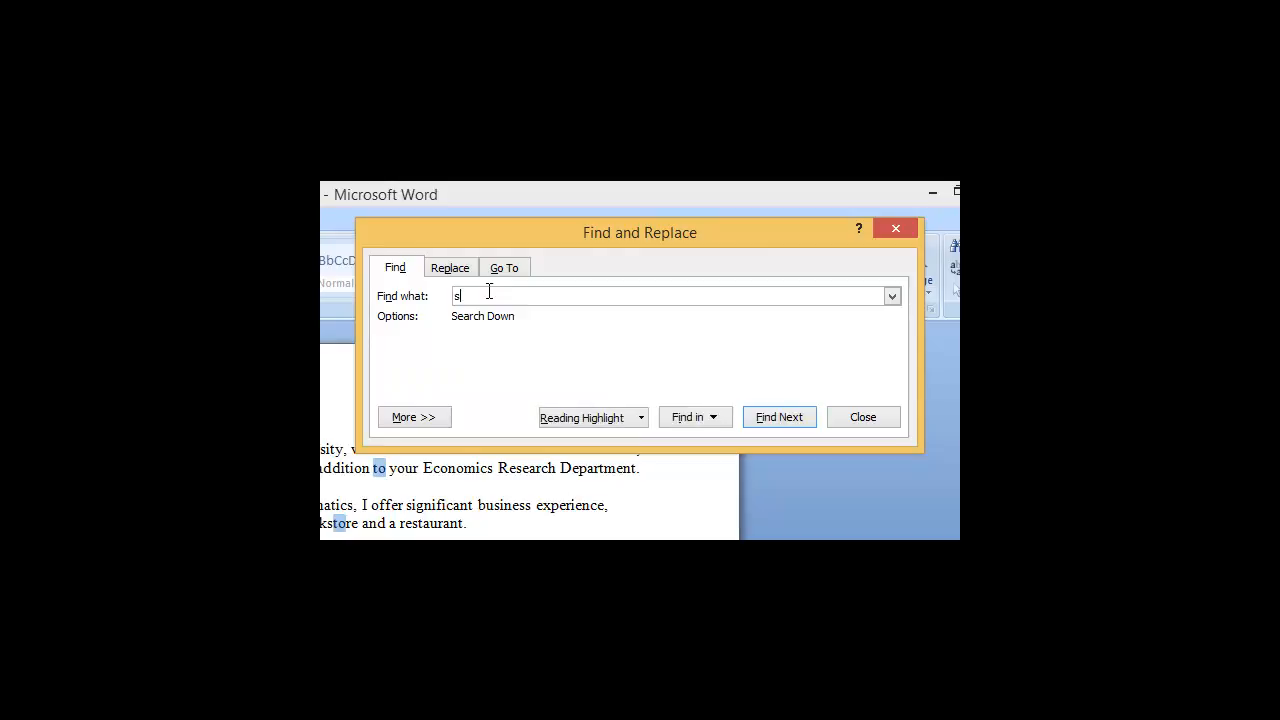
pyautogui.write('uccessfull')
pyautogui.press('BackSpace')
pyautogui.click(711, 417)
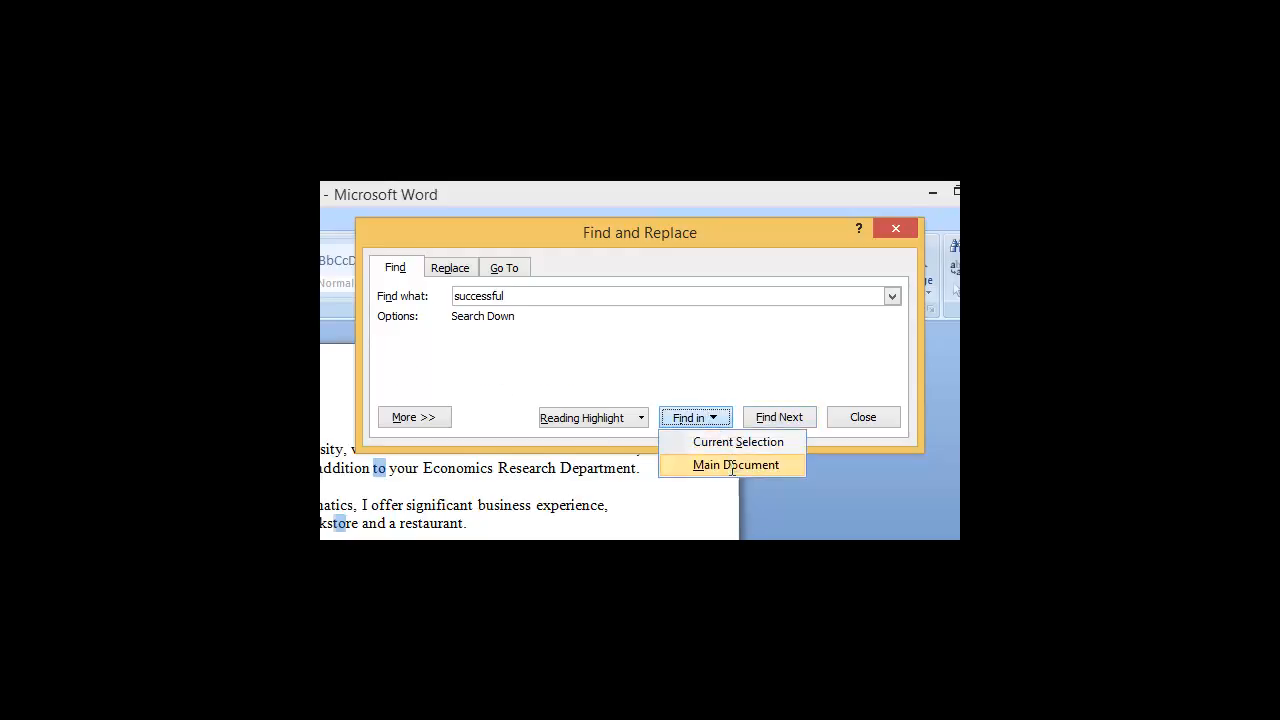
pyautogui.click(735, 466)
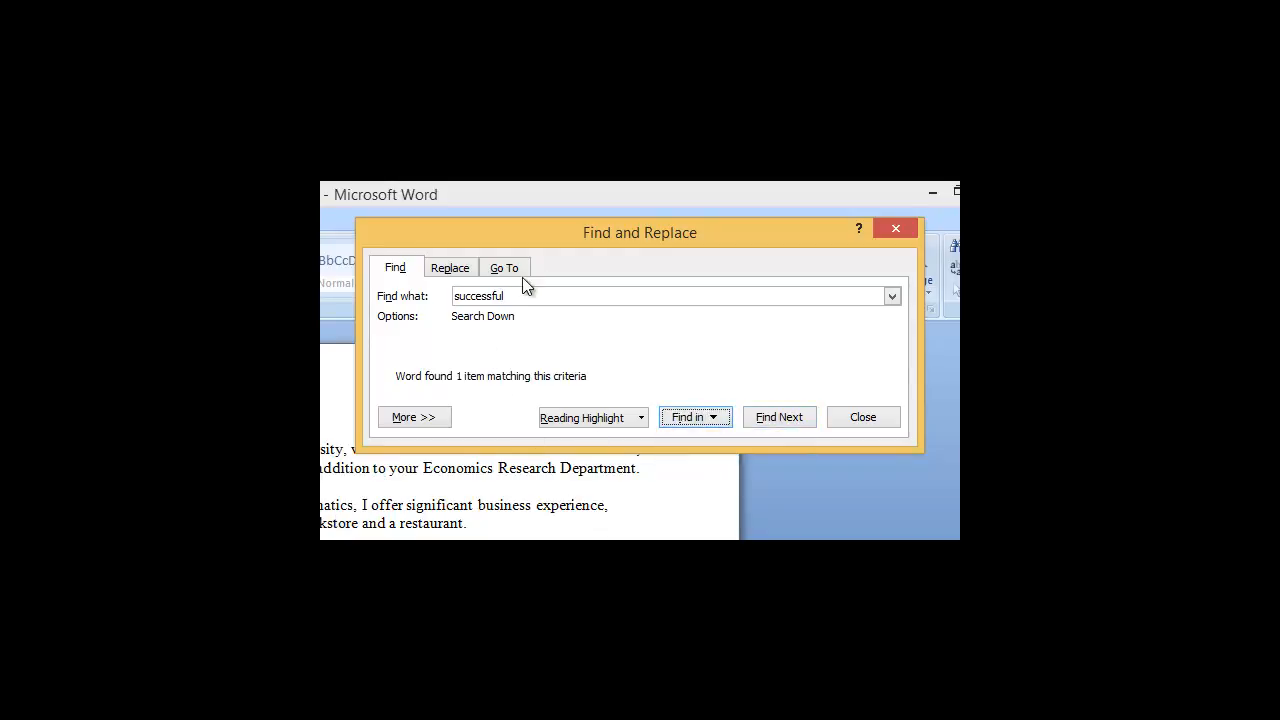
# Step: Move the Find and Replace dialog around over the letter, and close it
pyautogui.moveTo(548, 230); pyautogui.dragTo(757, 423)
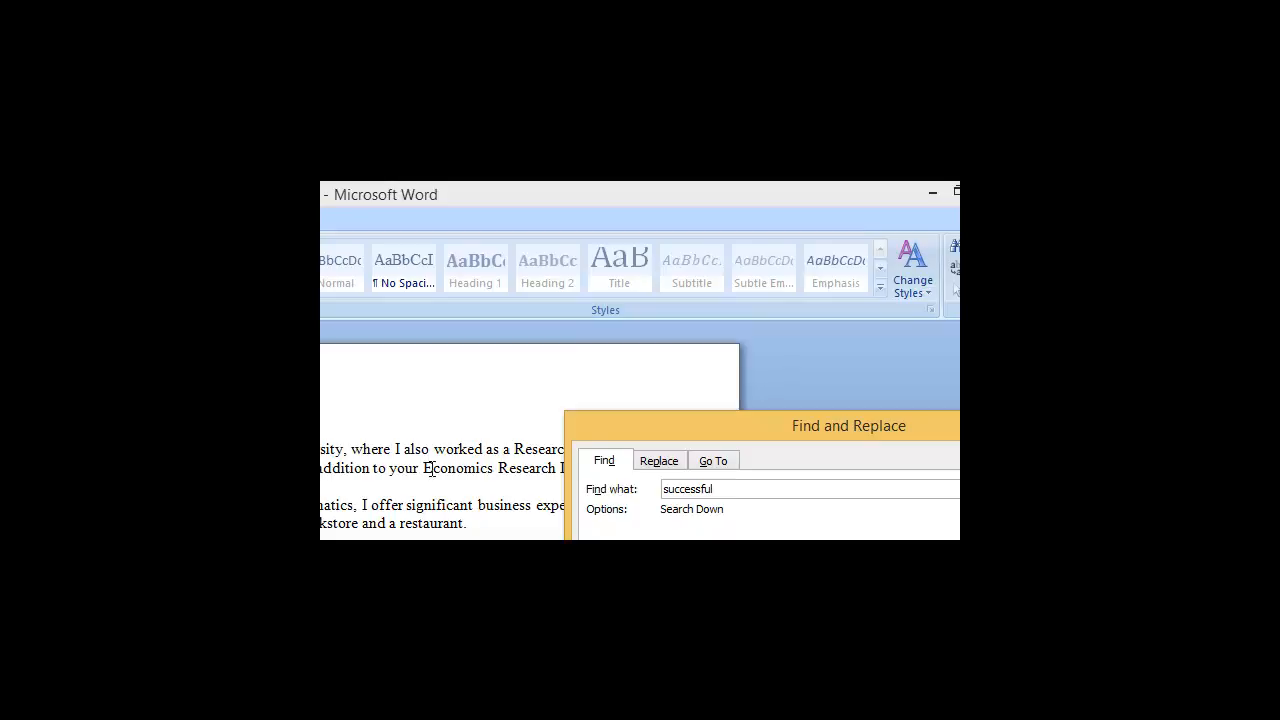
pyautogui.moveTo(661, 428); pyautogui.dragTo(392, 374)
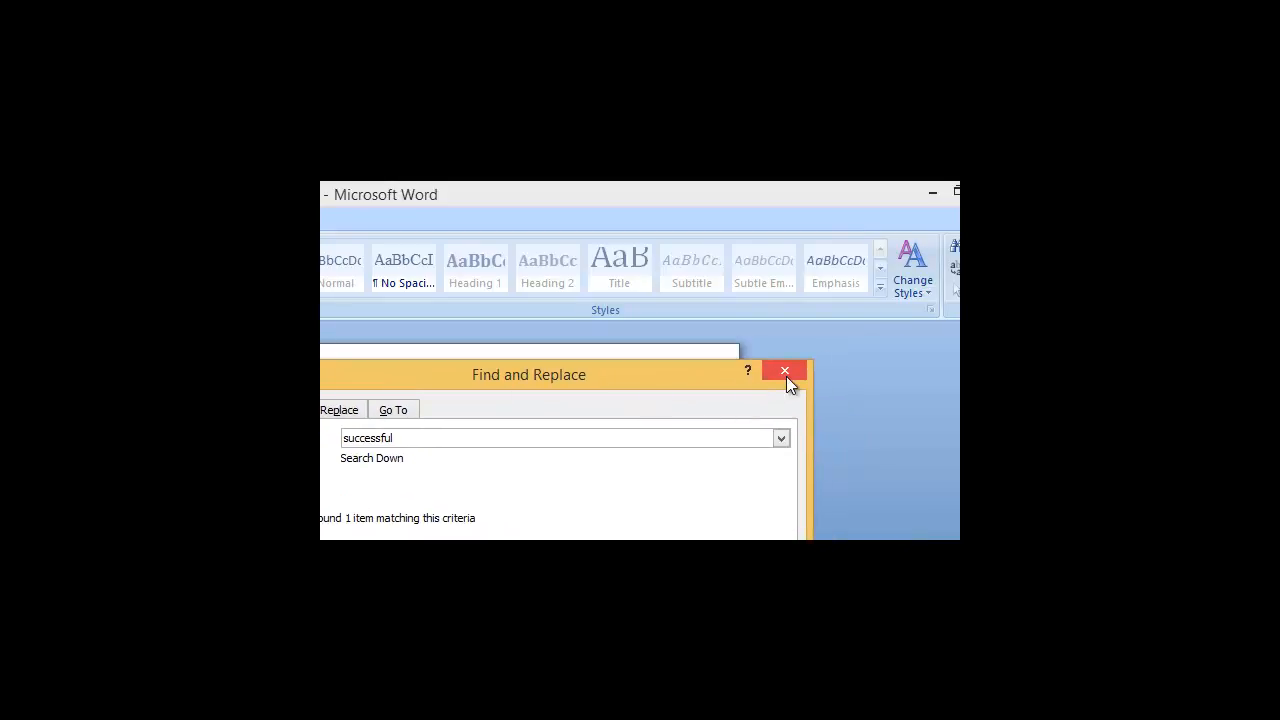
pyautogui.click(785, 371)
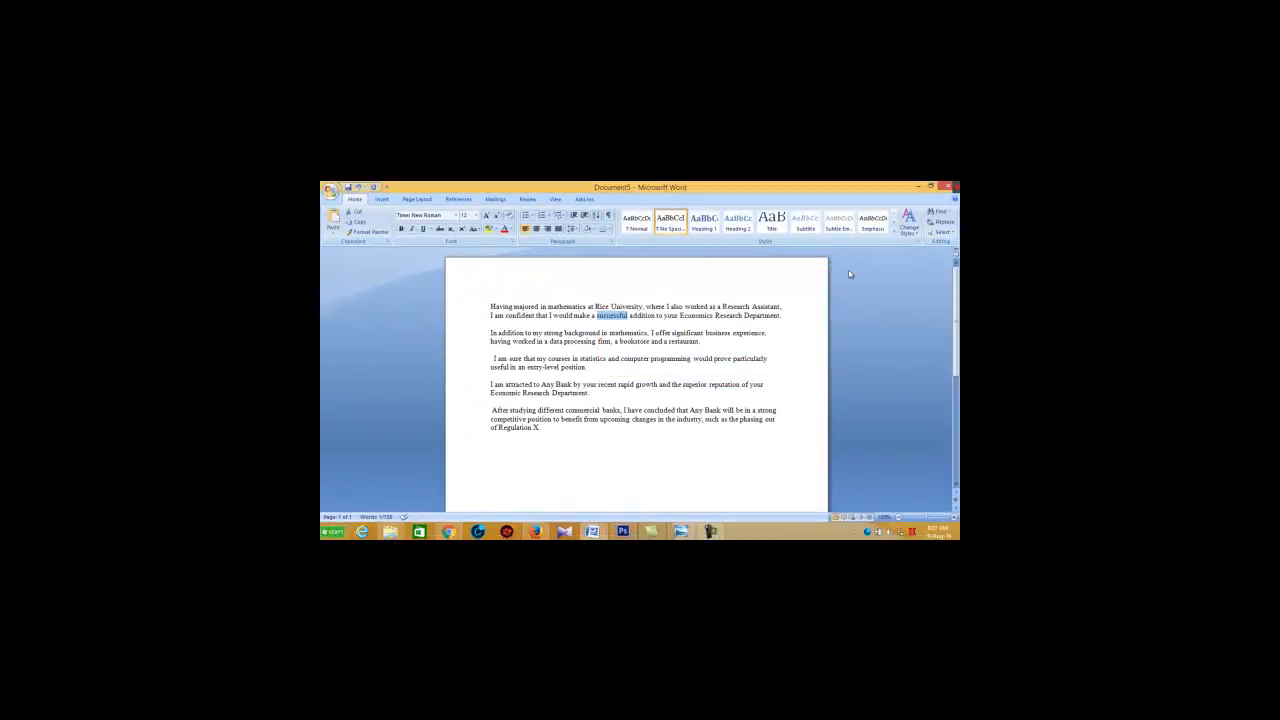
# Step: Replace all occurrences of "to" with "rate" throughout the letter, continuing the search from the beginning of the document
pyautogui.click(938, 226)
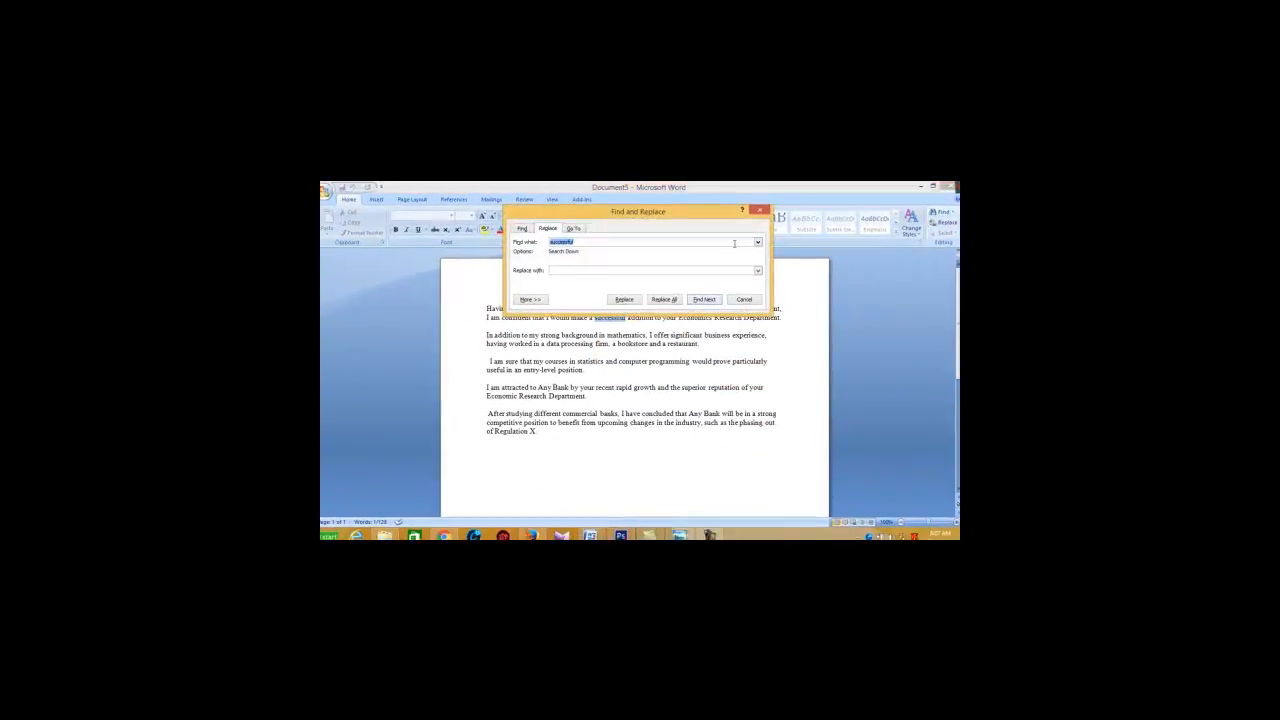
pyautogui.moveTo(496, 236); pyautogui.dragTo(695, 327)
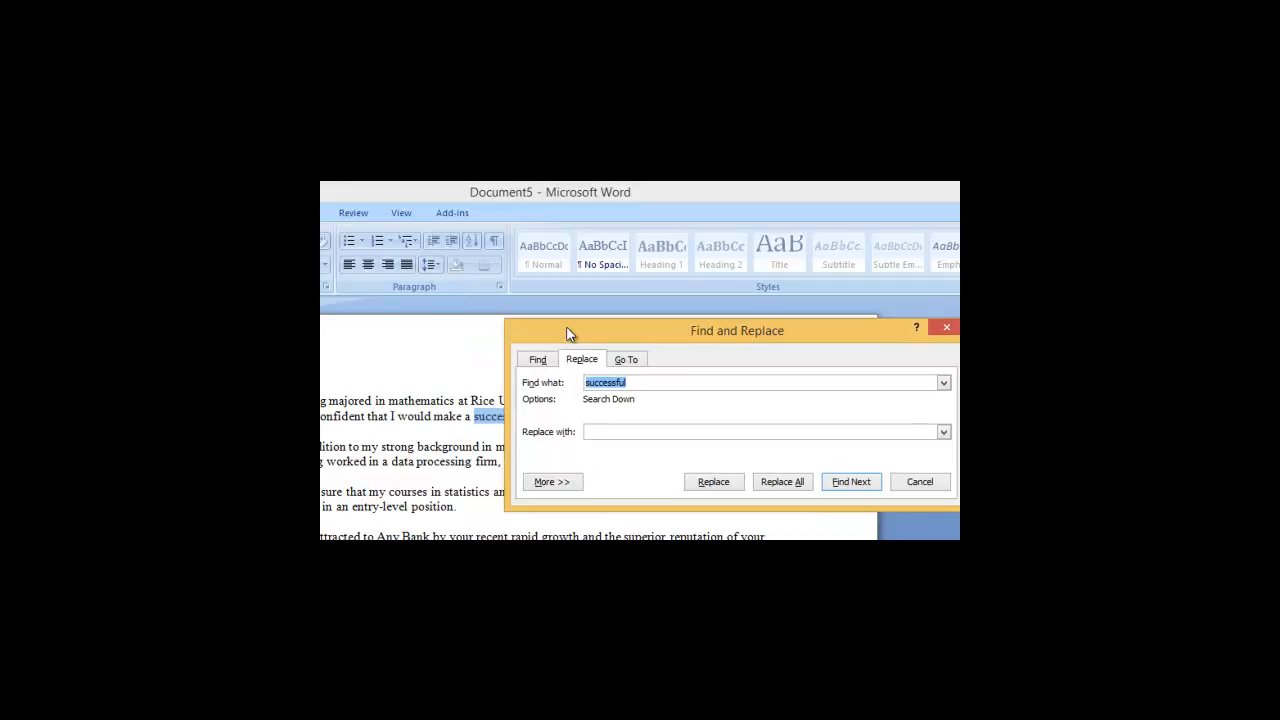
pyautogui.moveTo(571, 331); pyautogui.dragTo(666, 280)
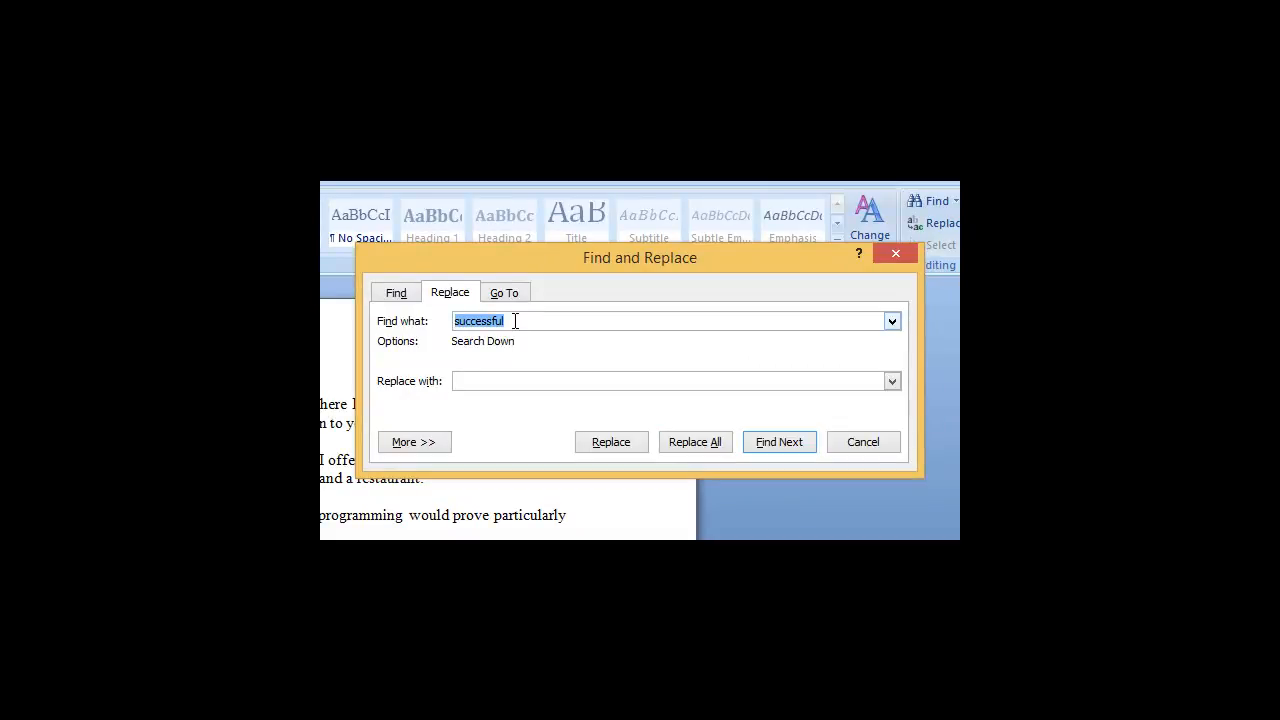
pyautogui.press('BackSpace')
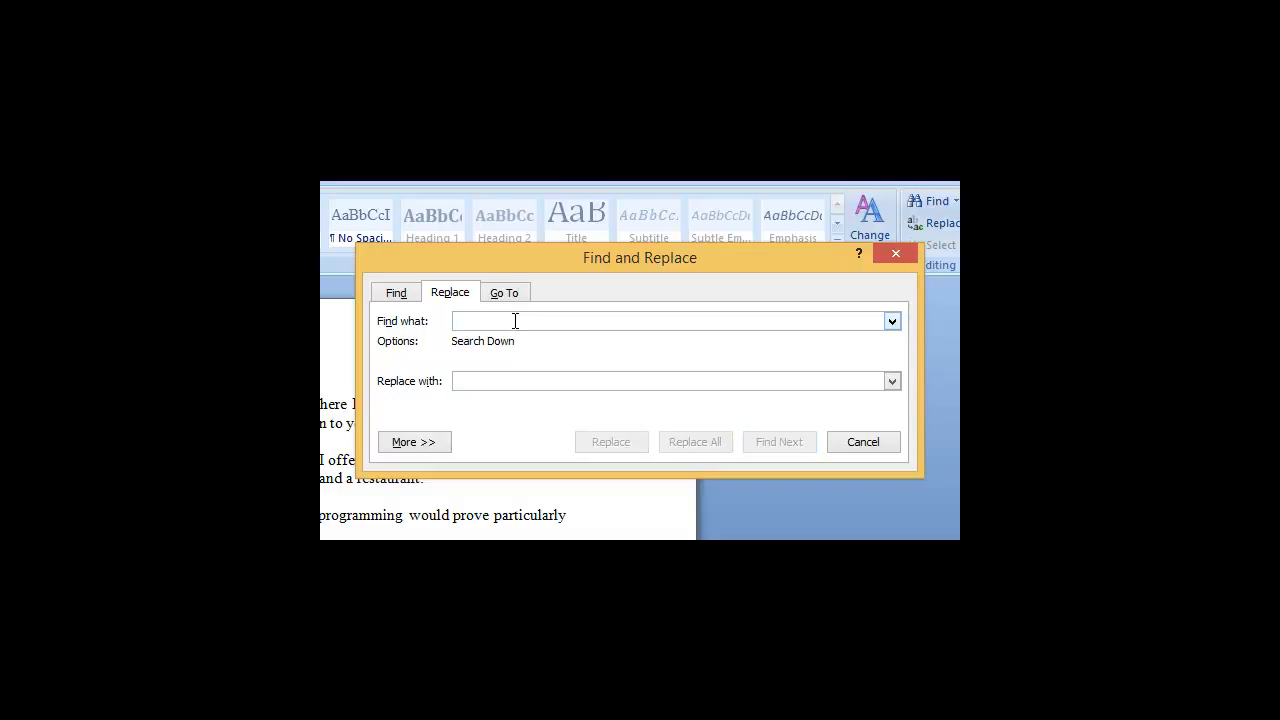
pyautogui.write('to')
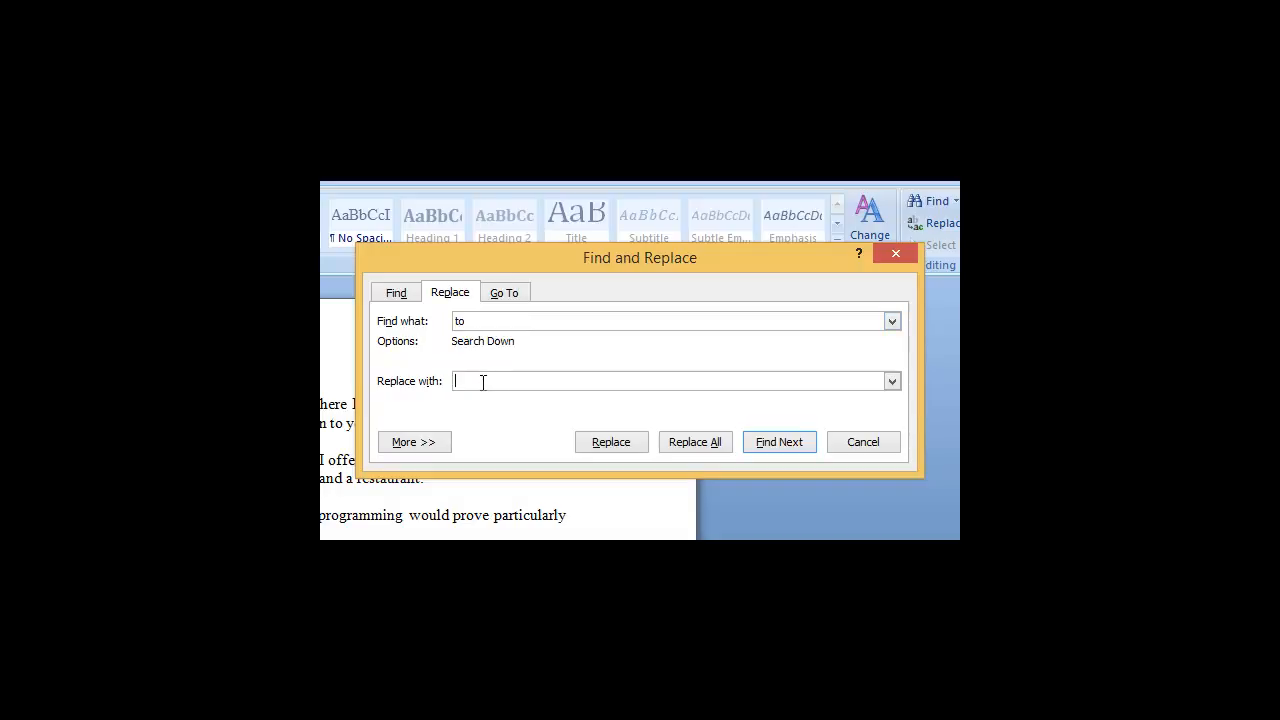
pyautogui.write('rate')
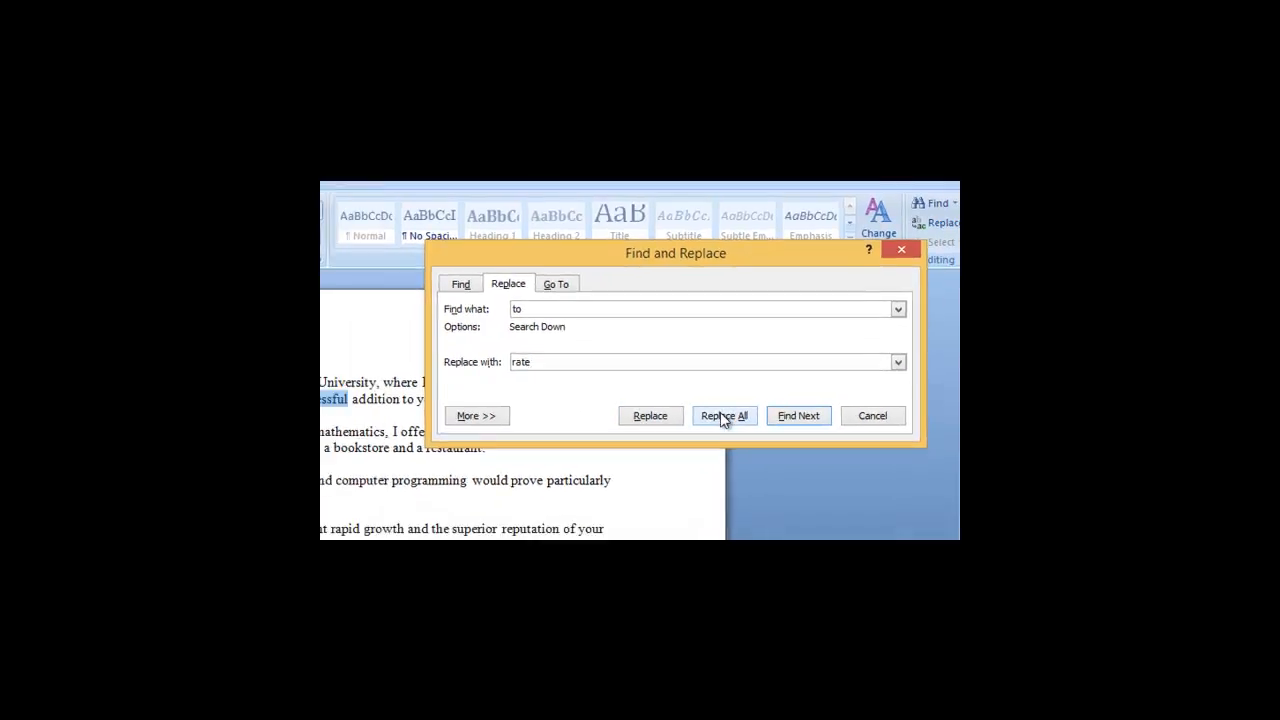
pyautogui.click(695, 442)
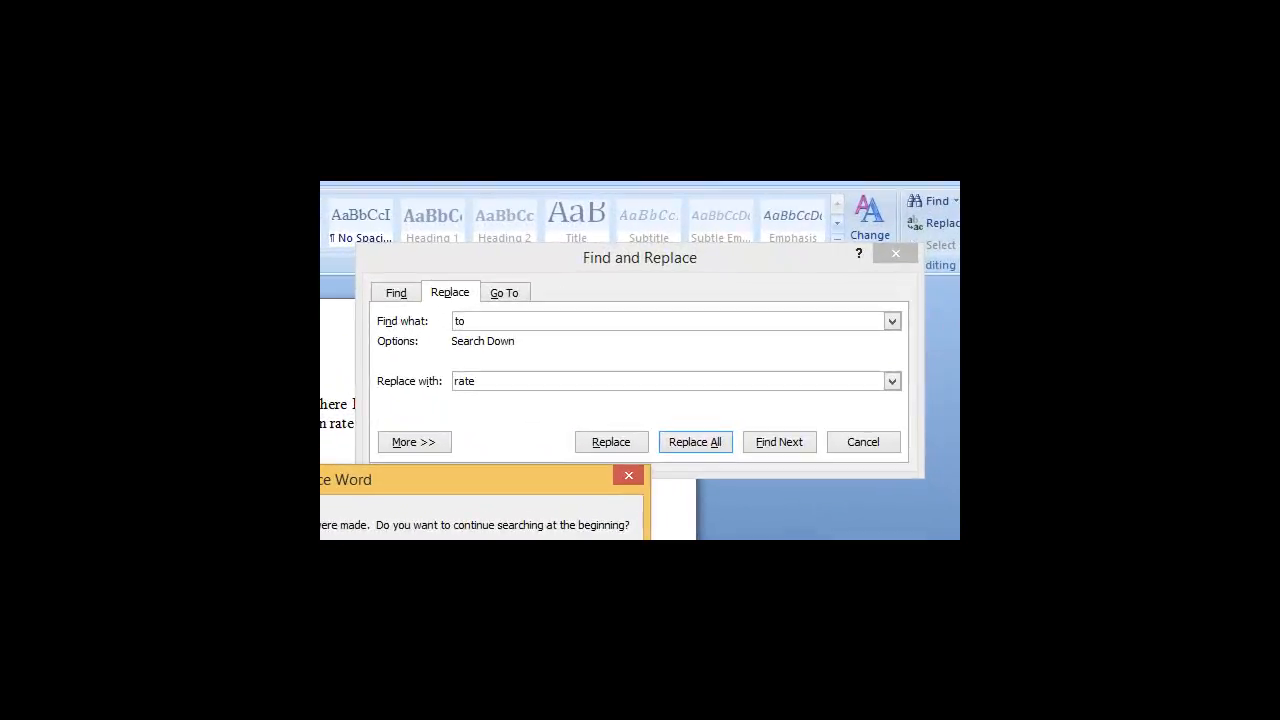
pyautogui.press('Return')
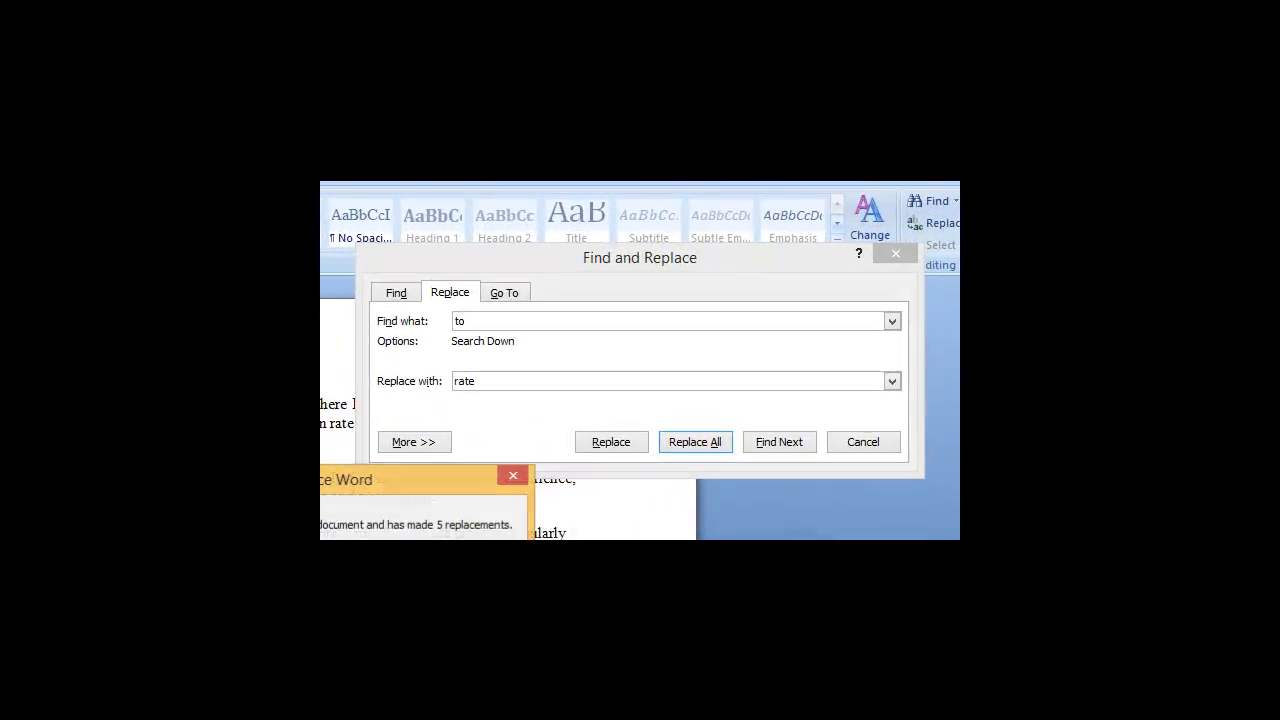
pyautogui.press('Return')
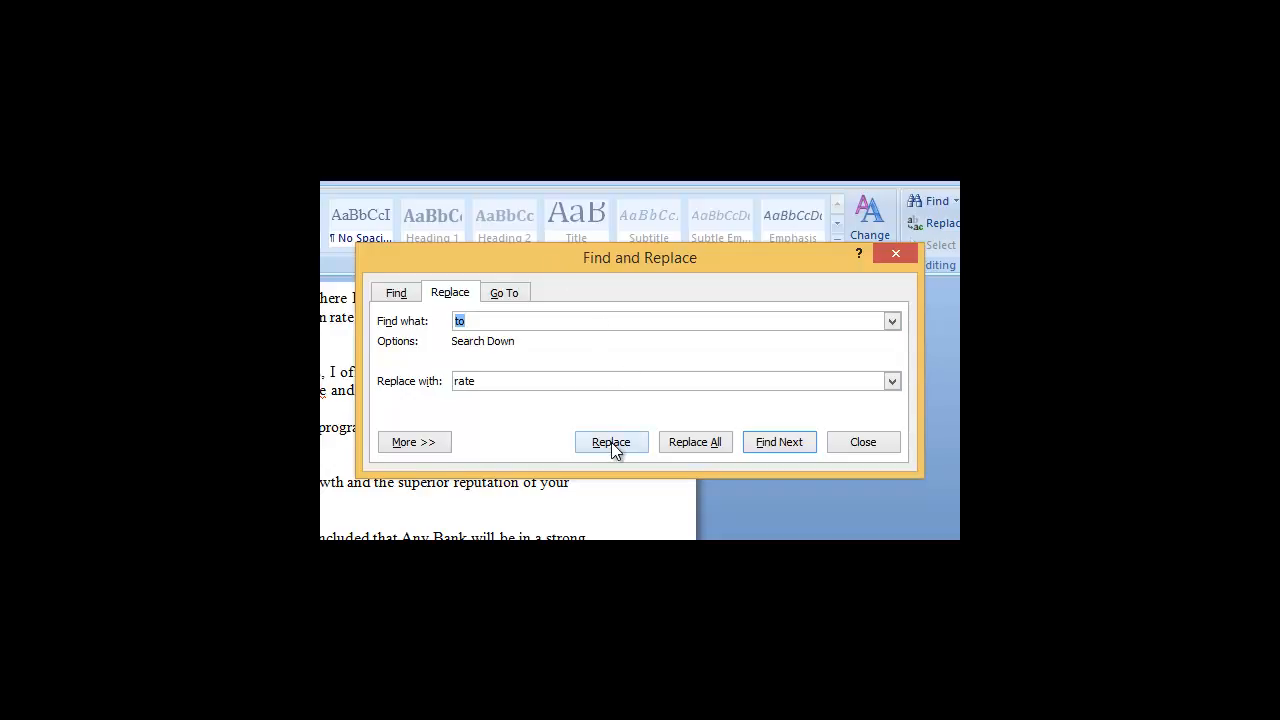
# Step: Try to replace a single occurrence of "to" with "rate", continuing the search from the beginning of the document
pyautogui.click(611, 442)
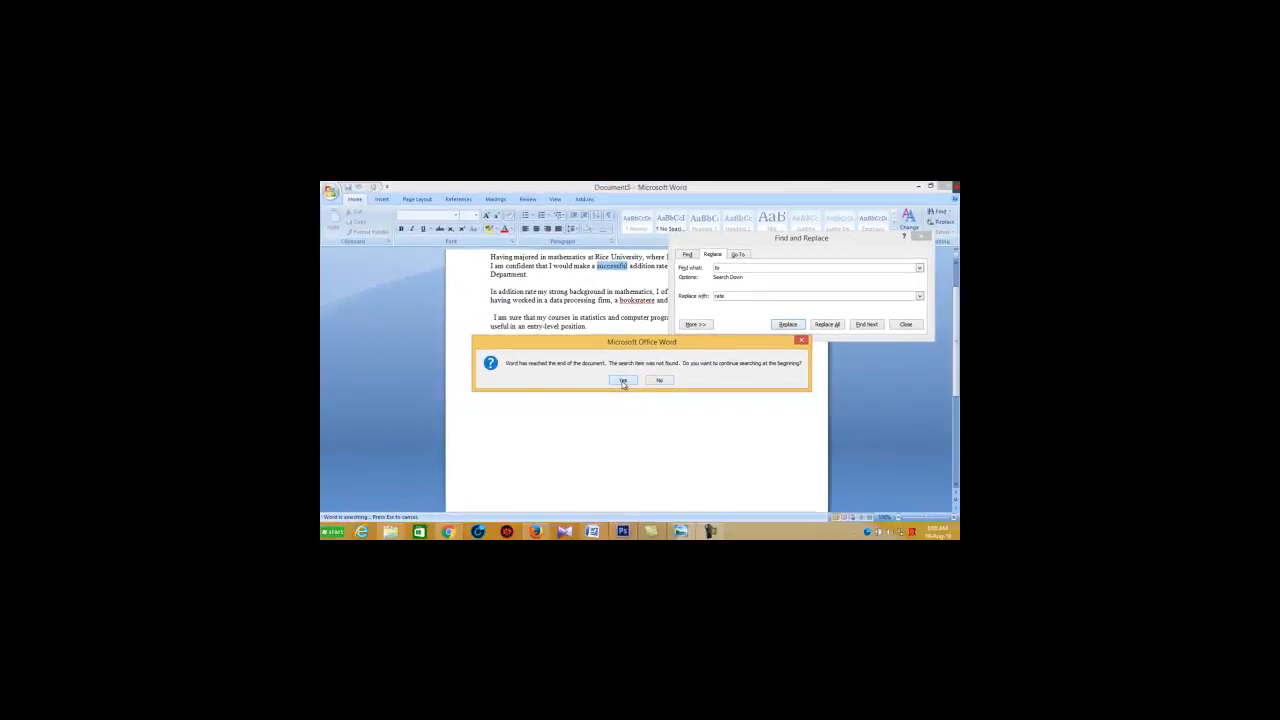
pyautogui.click(622, 382)
pyautogui.click(641, 381)
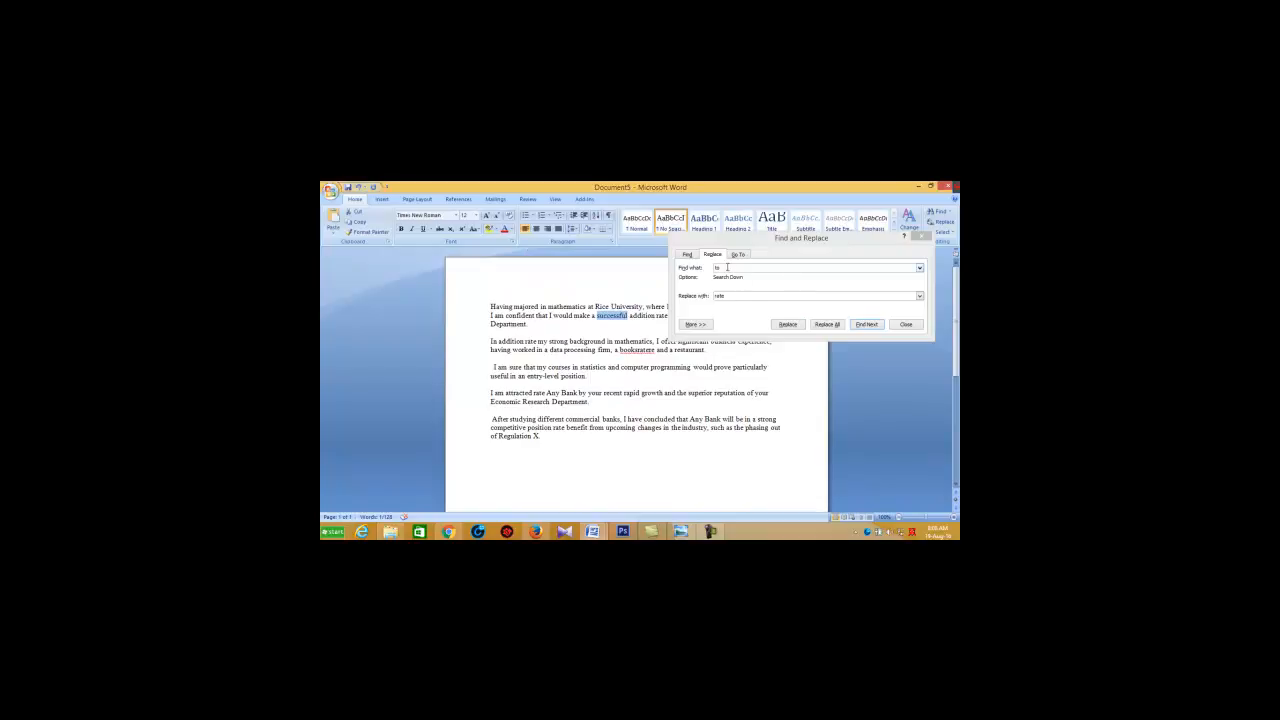
# Step: Choose "to" and "rate" from the recently used terms, try the single replacement again, and dismiss the message
pyautogui.click(919, 269)
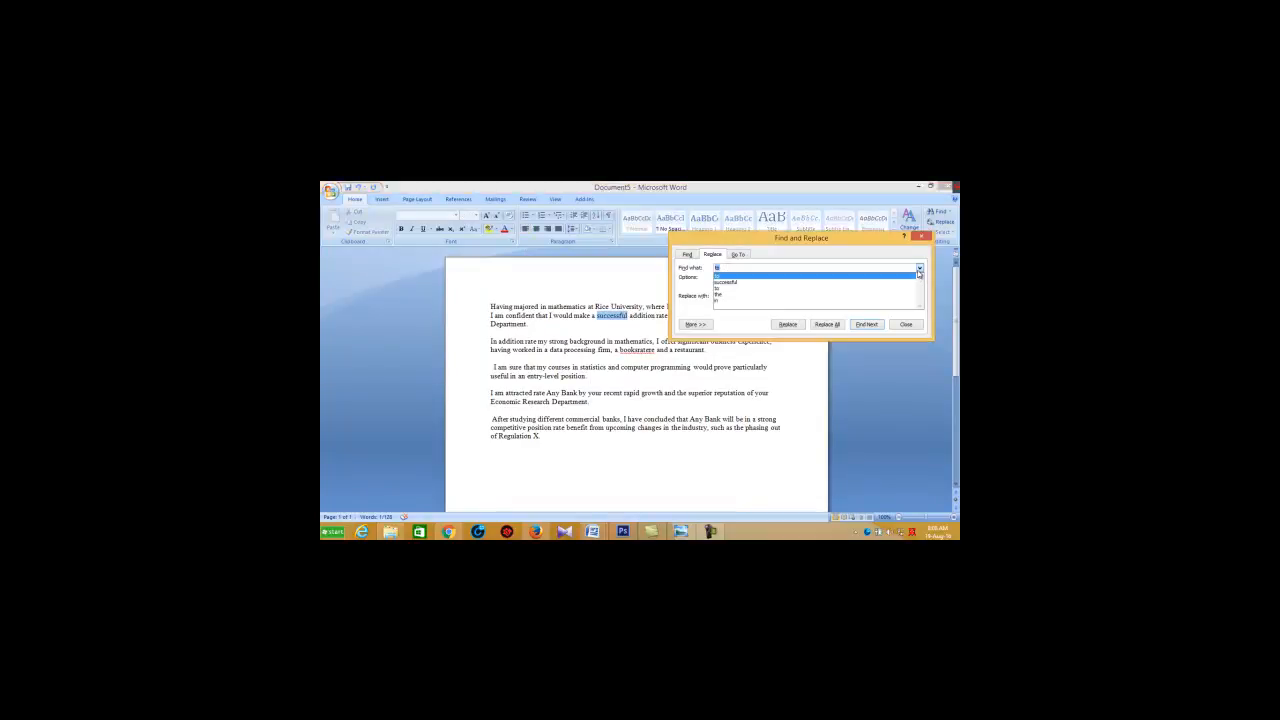
pyautogui.click(889, 279)
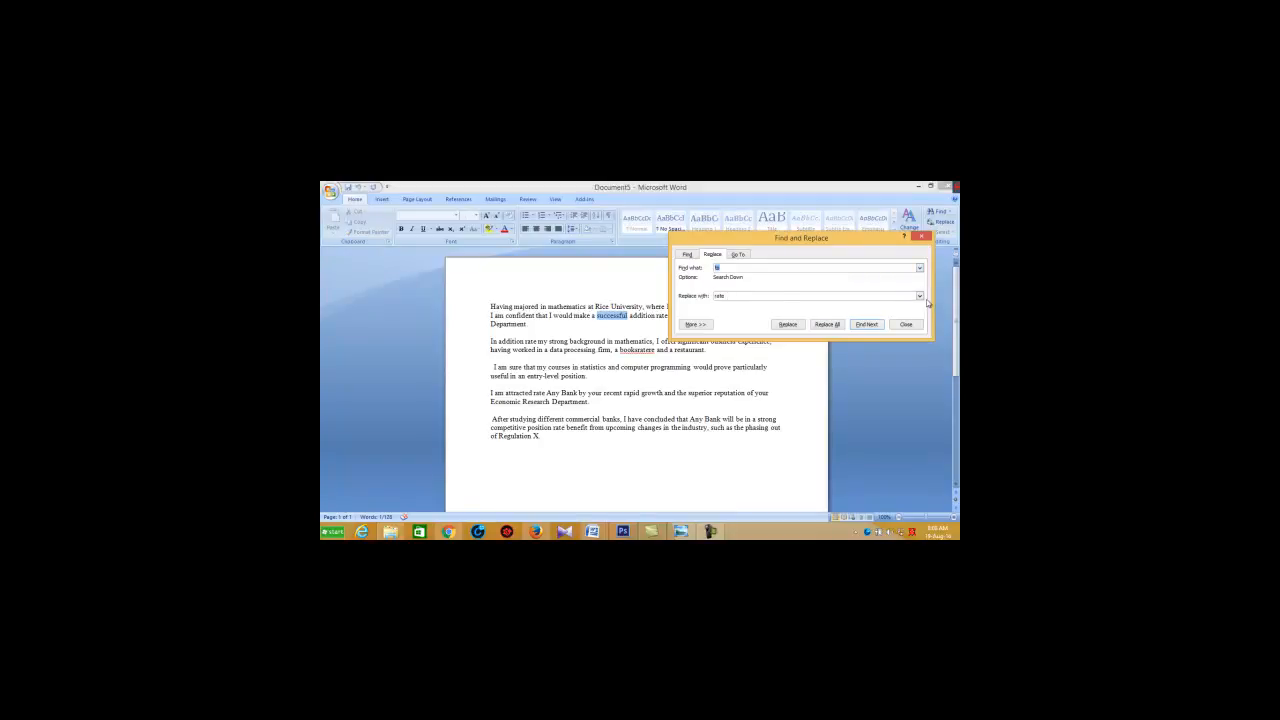
pyautogui.click(919, 296)
pyautogui.click(852, 304)
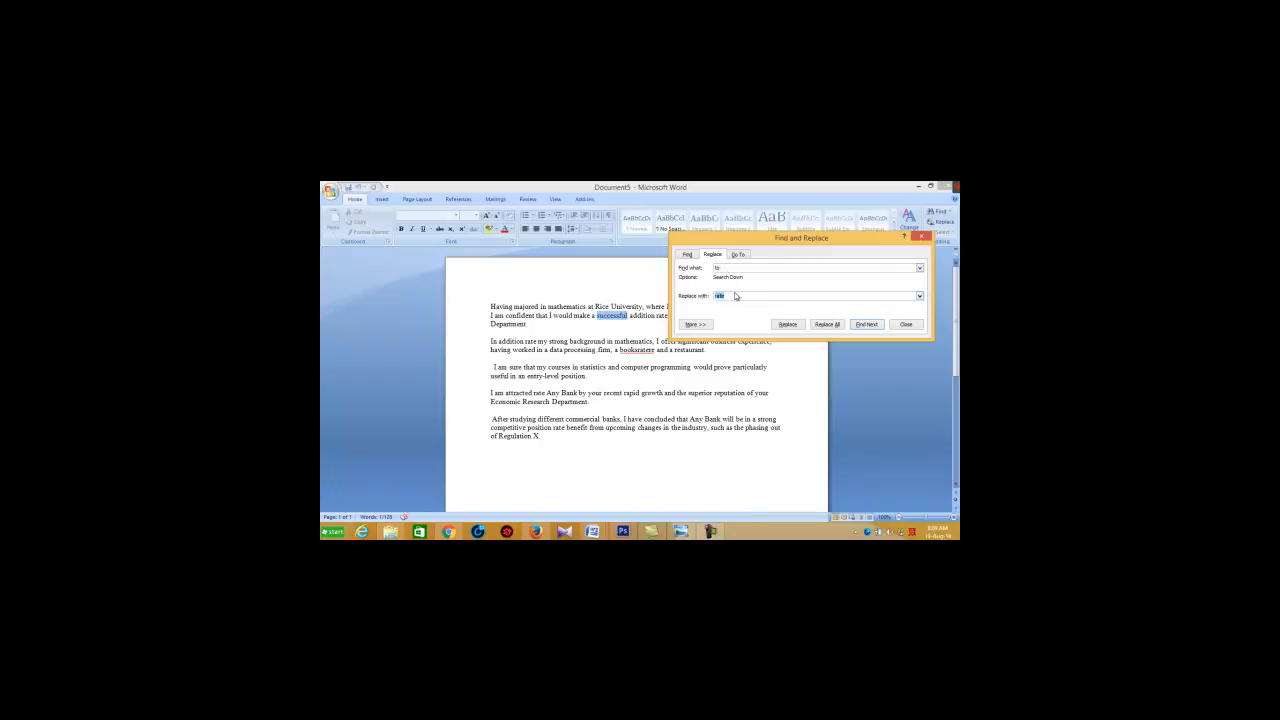
pyautogui.click(788, 325)
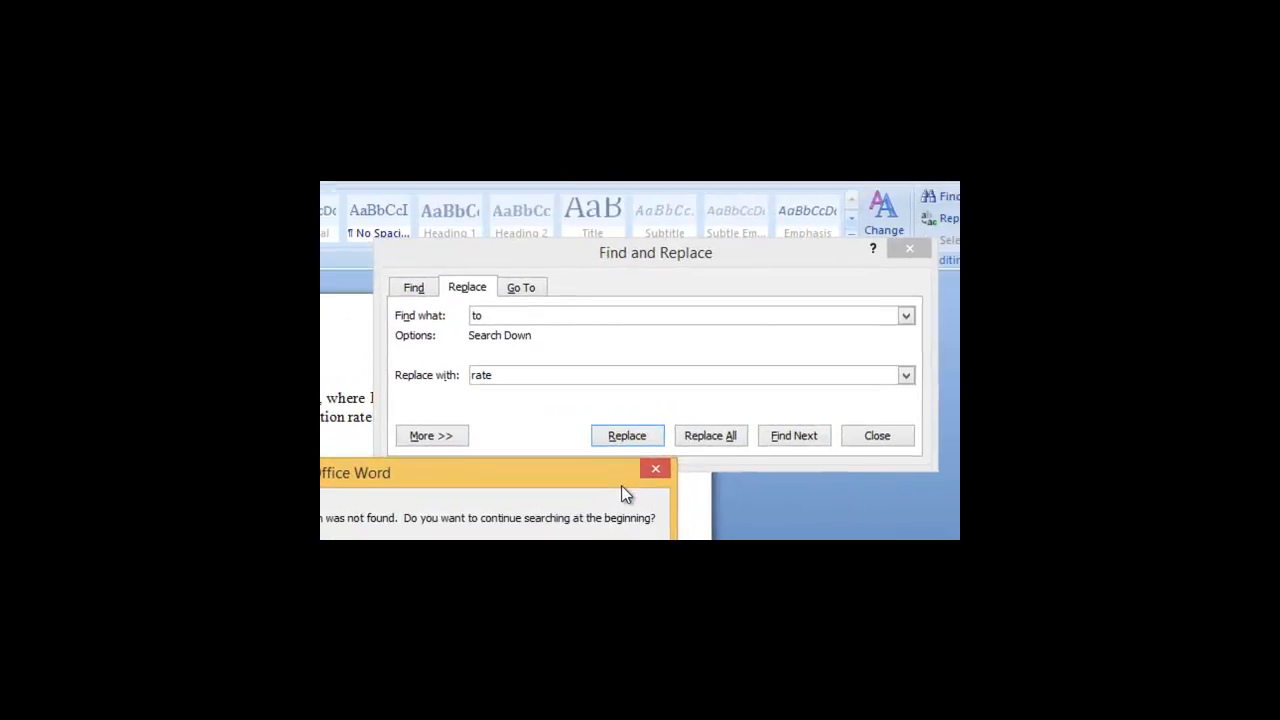
pyautogui.click(640, 478)
# Step: Swap the terms to replace all occurrences of "rate" with "to", without continuing the search from the beginning
pyautogui.click(511, 320)
pyautogui.press('BackSpace')
pyautogui.press('BackSpace')
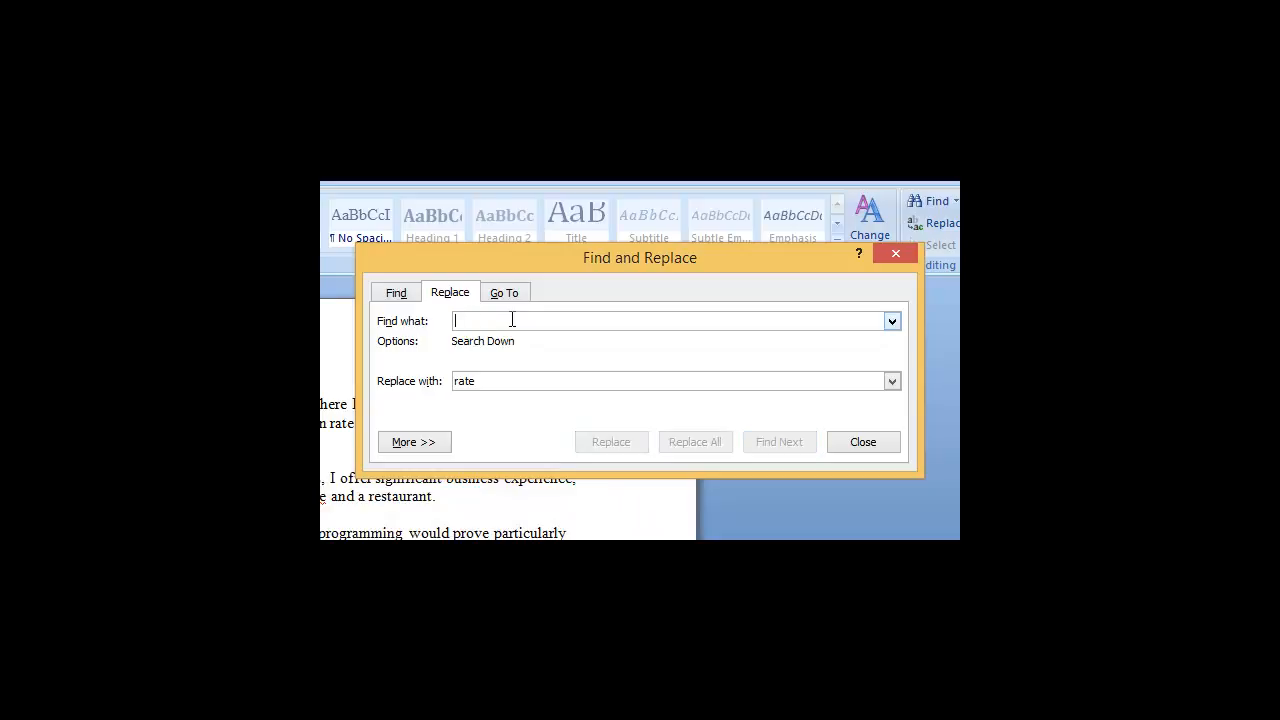
pyautogui.write('ra')
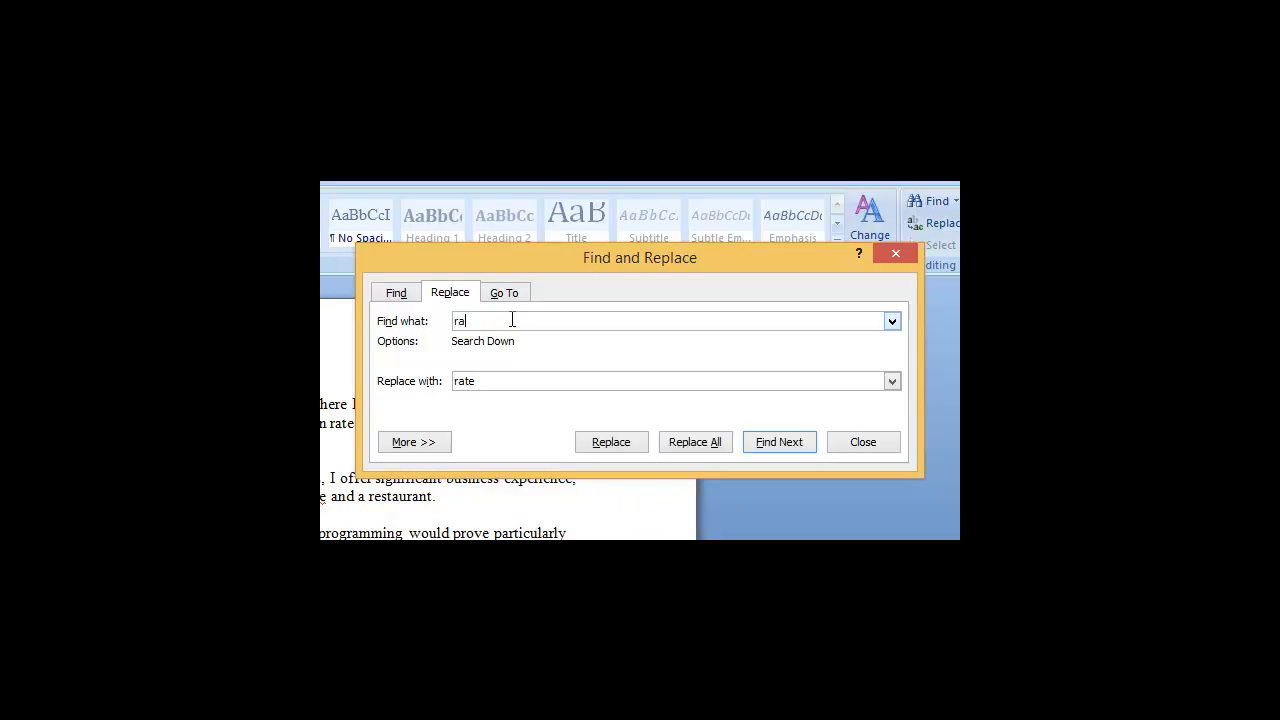
pyautogui.write('te')
pyautogui.click(503, 380)
pyautogui.press('BackSpace')
pyautogui.press('BackSpace')
pyautogui.press('BackSpace')
pyautogui.press('BackSpace')
pyautogui.write('to')
pyautogui.click(613, 444)
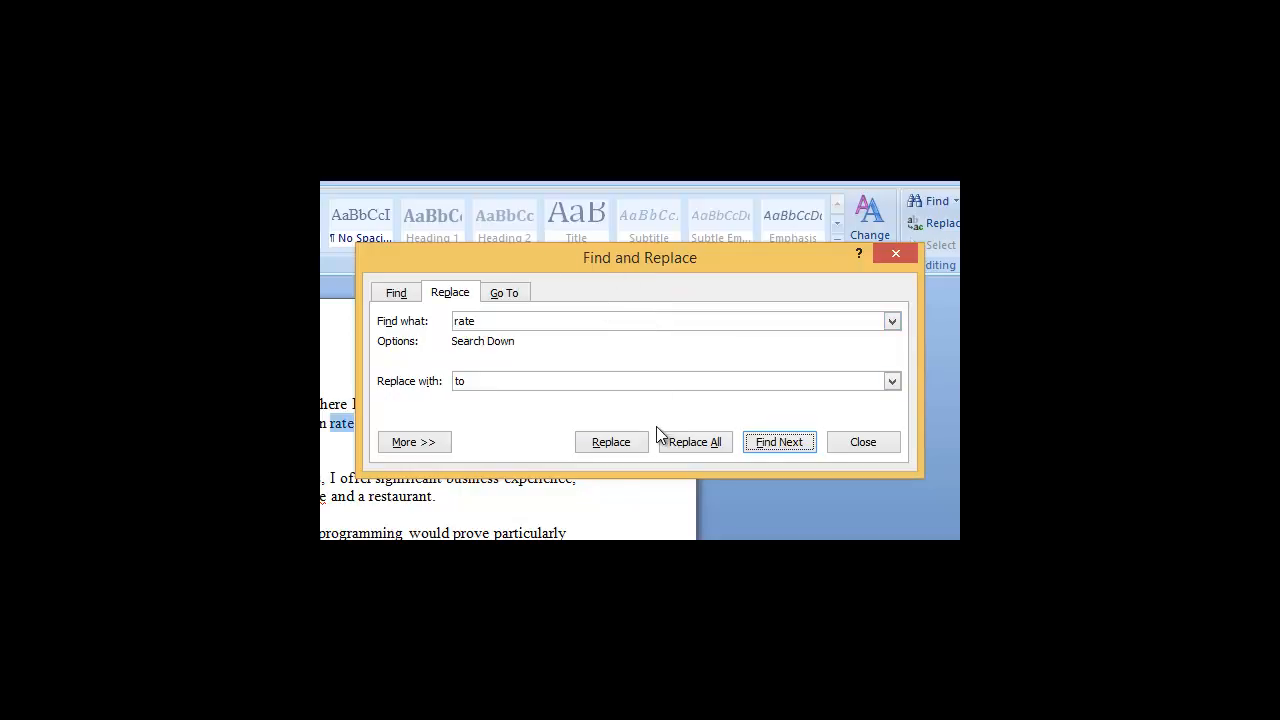
pyautogui.click(693, 443)
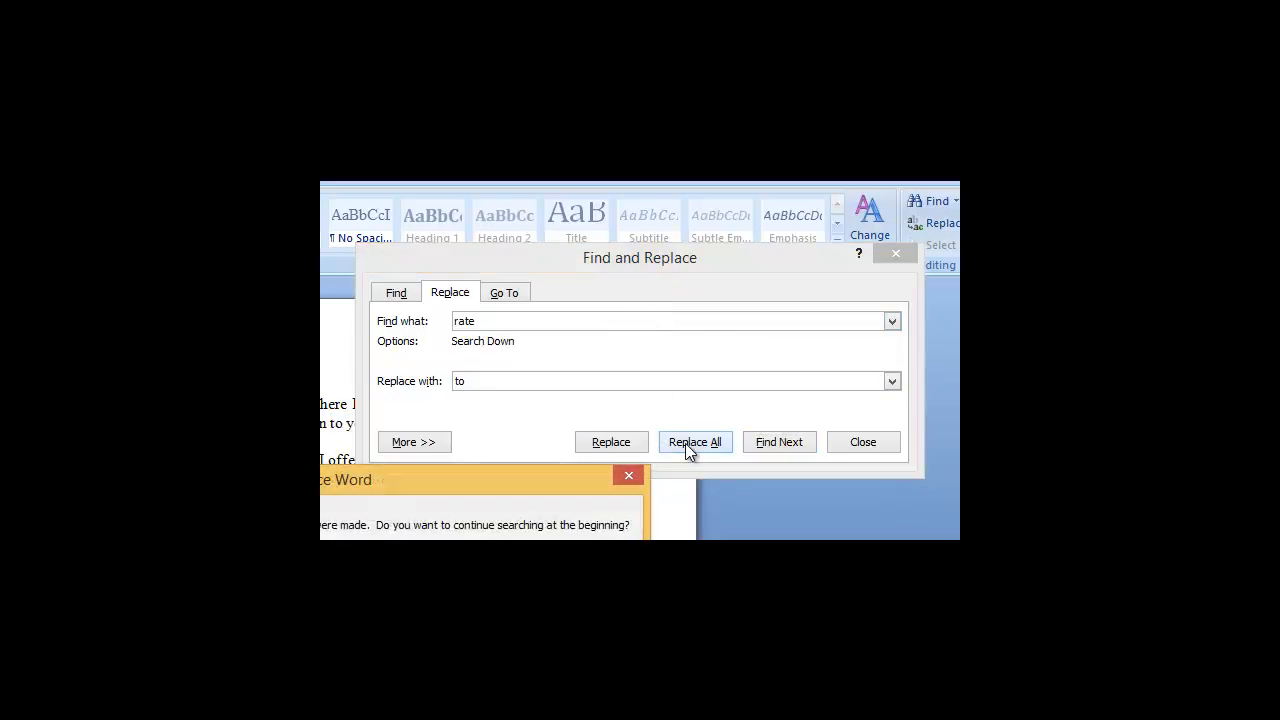
pyautogui.click(628, 478)
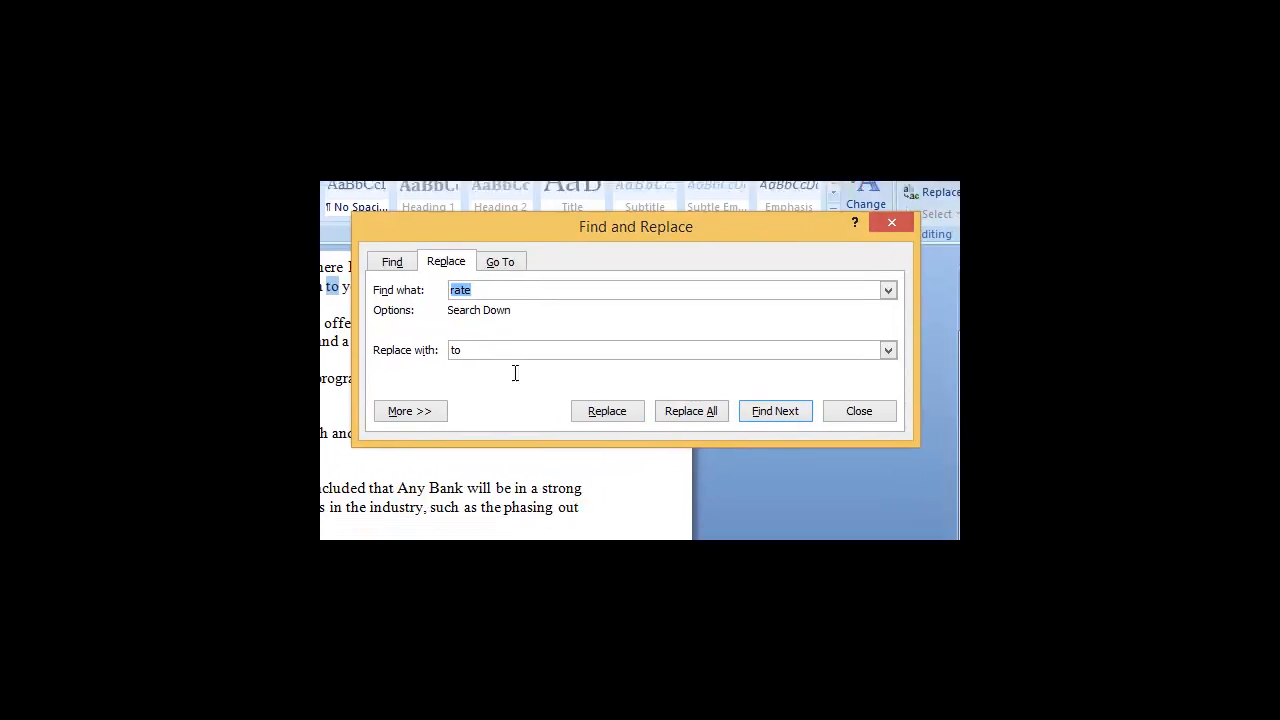
# Step: Move the dialog off the letter text and run the replacement of all "rate" with "to" again over the whole document
pyautogui.moveTo(522, 141); pyautogui.dragTo(710, 276)
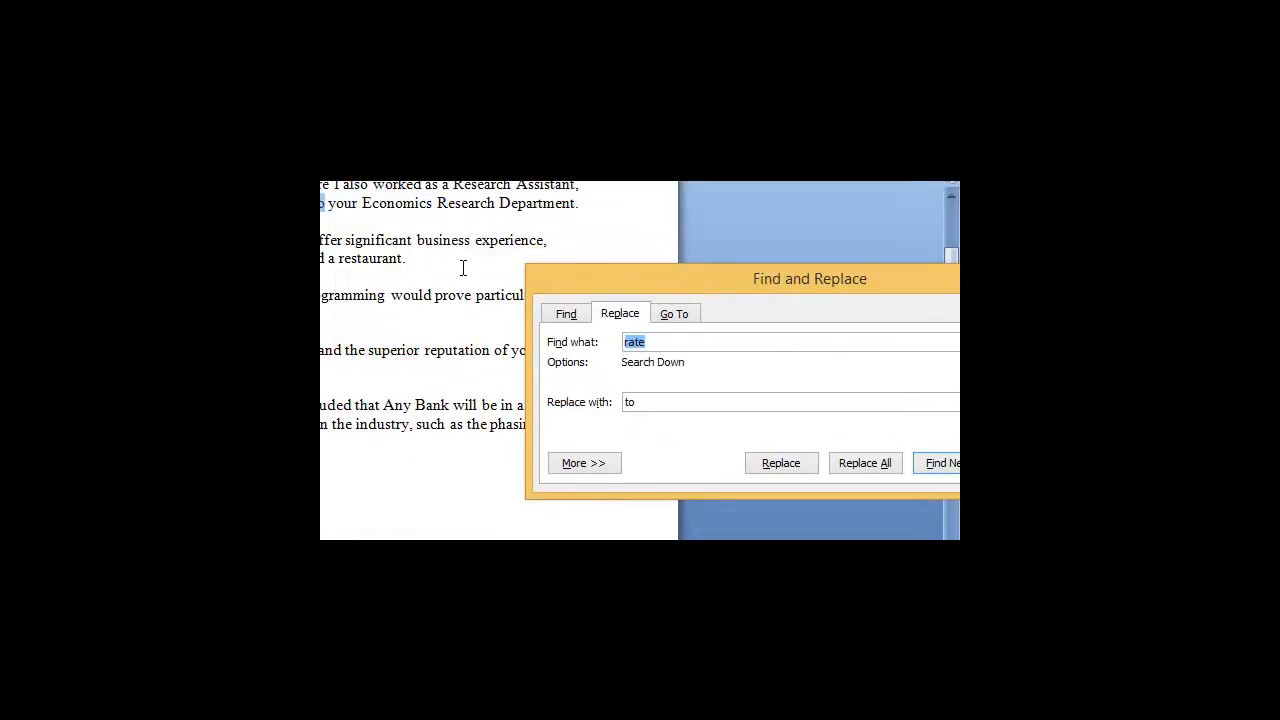
pyautogui.moveTo(664, 284); pyautogui.dragTo(581, 263)
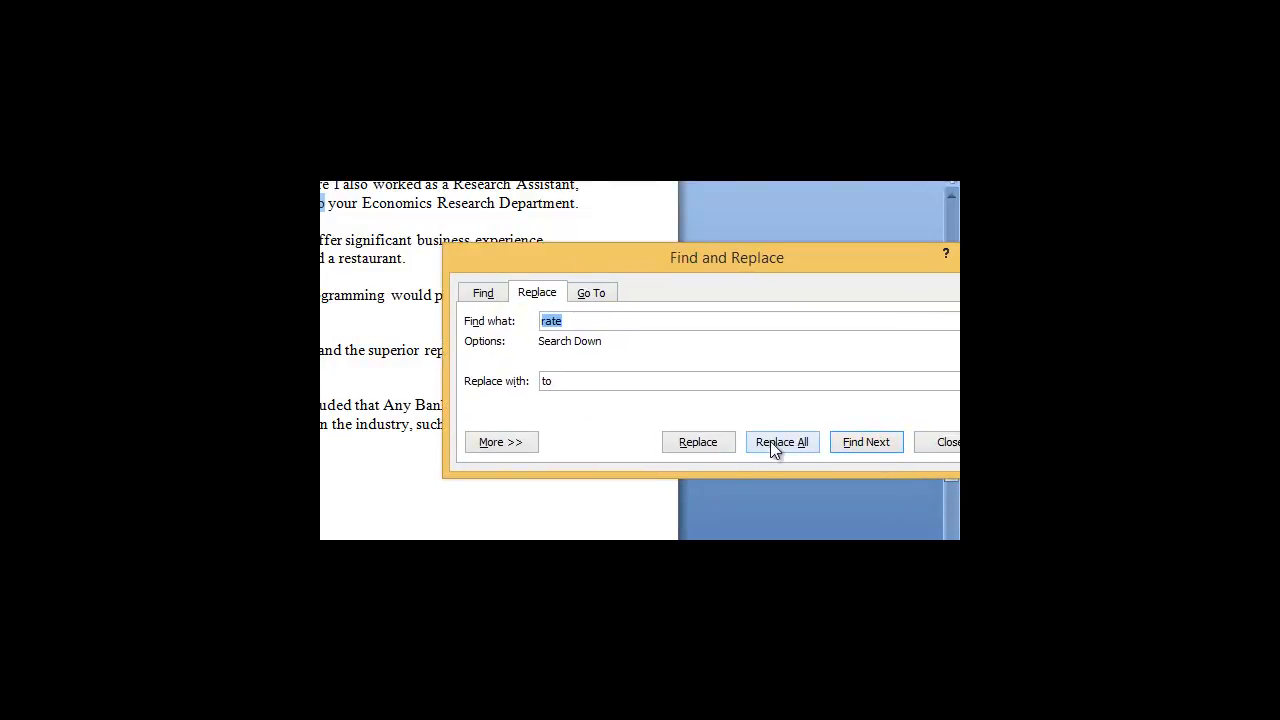
pyautogui.click(775, 450)
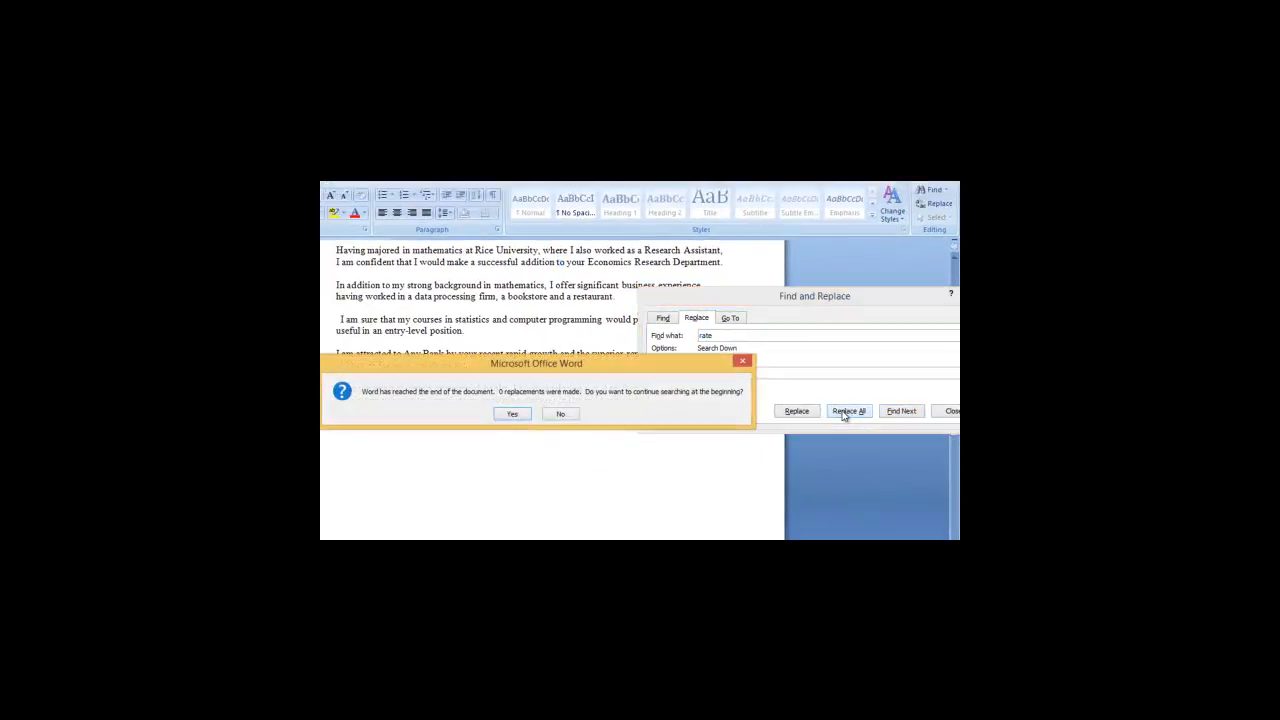
pyautogui.click(512, 414)
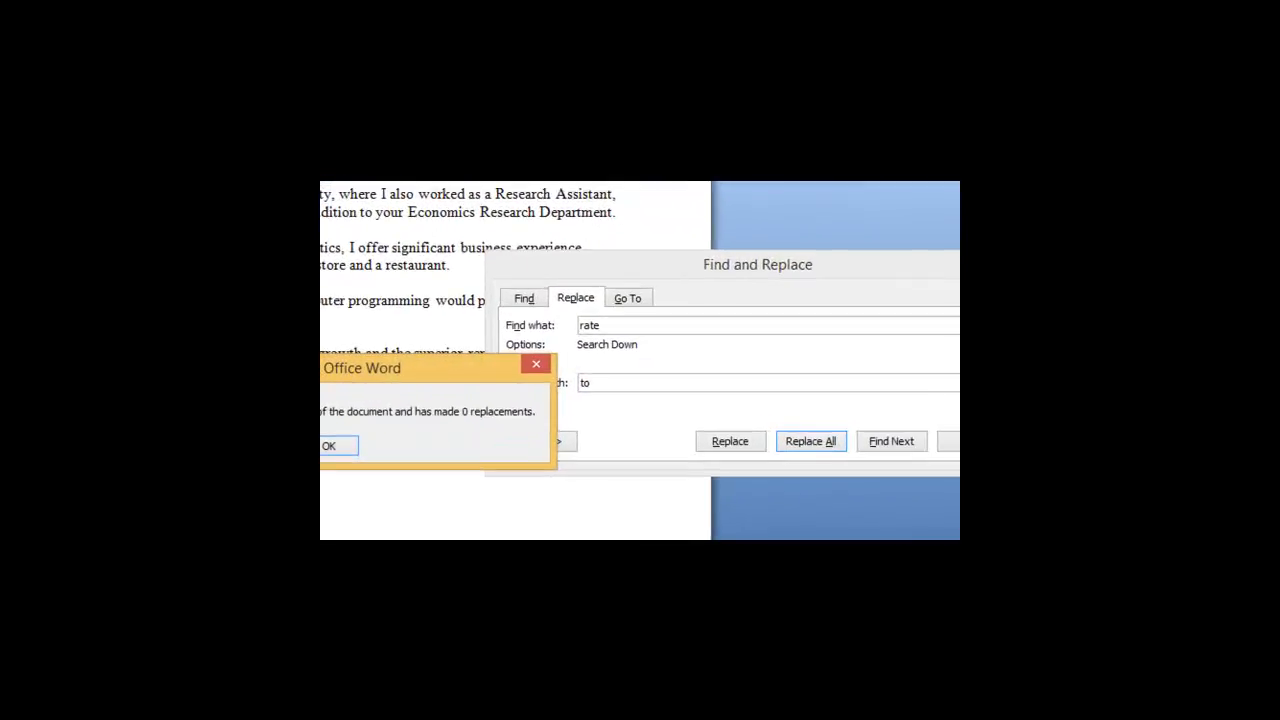
pyautogui.click(345, 443)
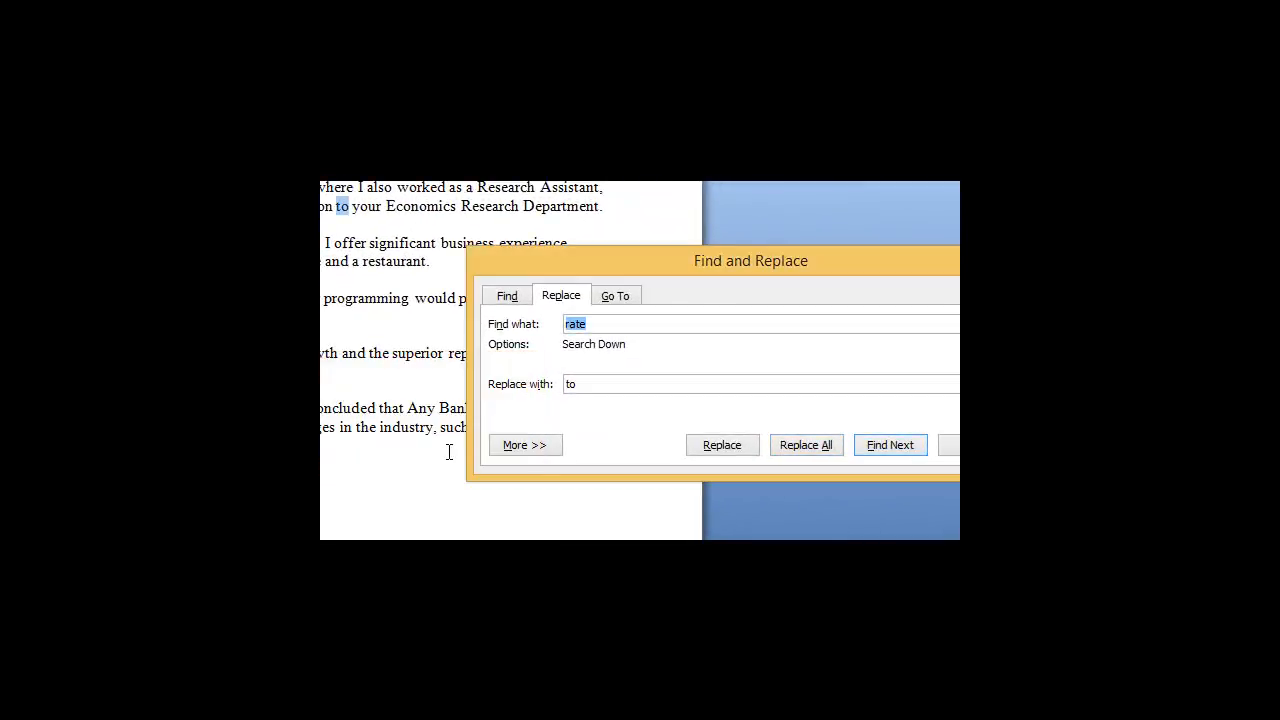
# Step: Replace all occurrences of "i" with "to", continuing the search from the beginning of the document, and dismiss the message
pyautogui.moveTo(825, 261); pyautogui.dragTo(714, 258)
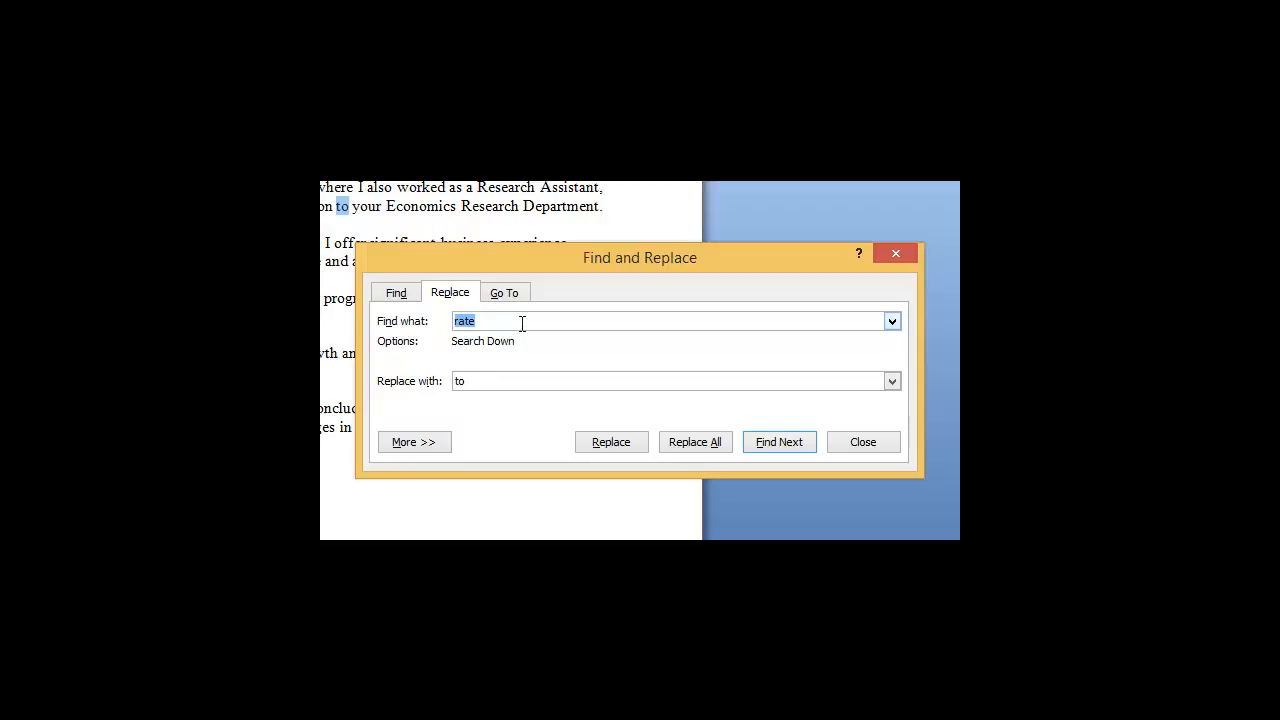
pyautogui.press('BackSpace')
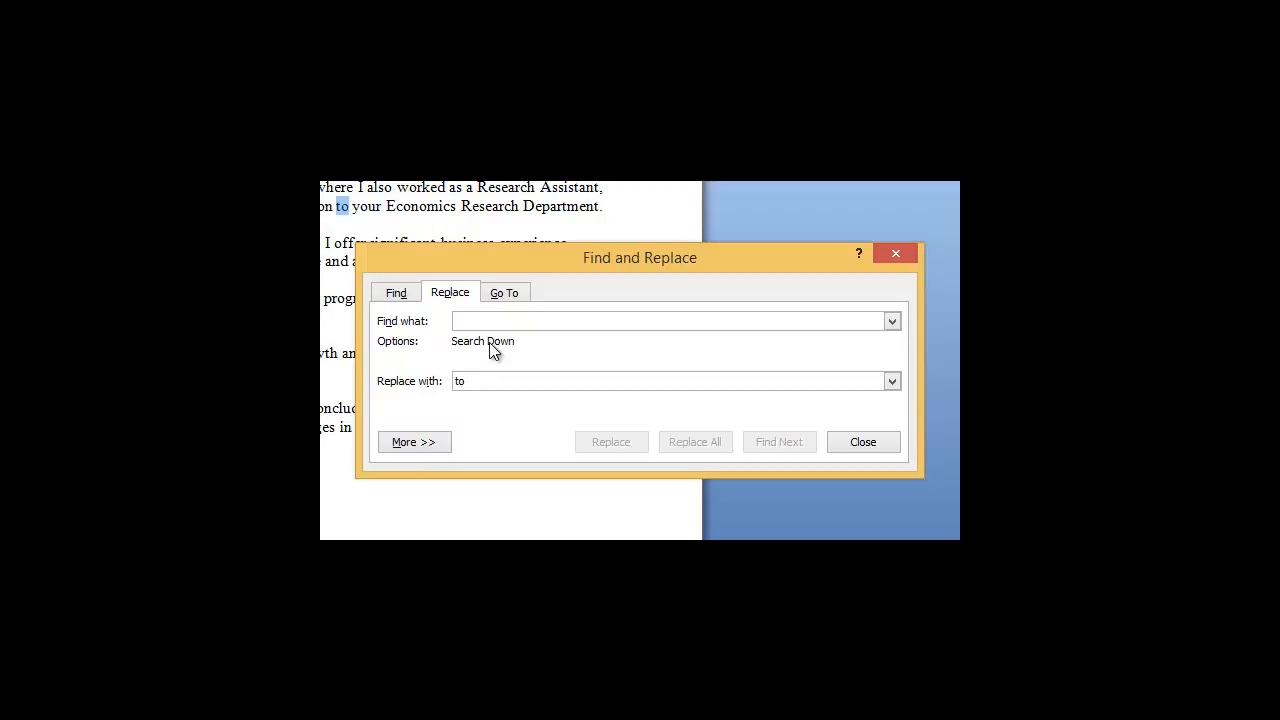
pyautogui.write('i')
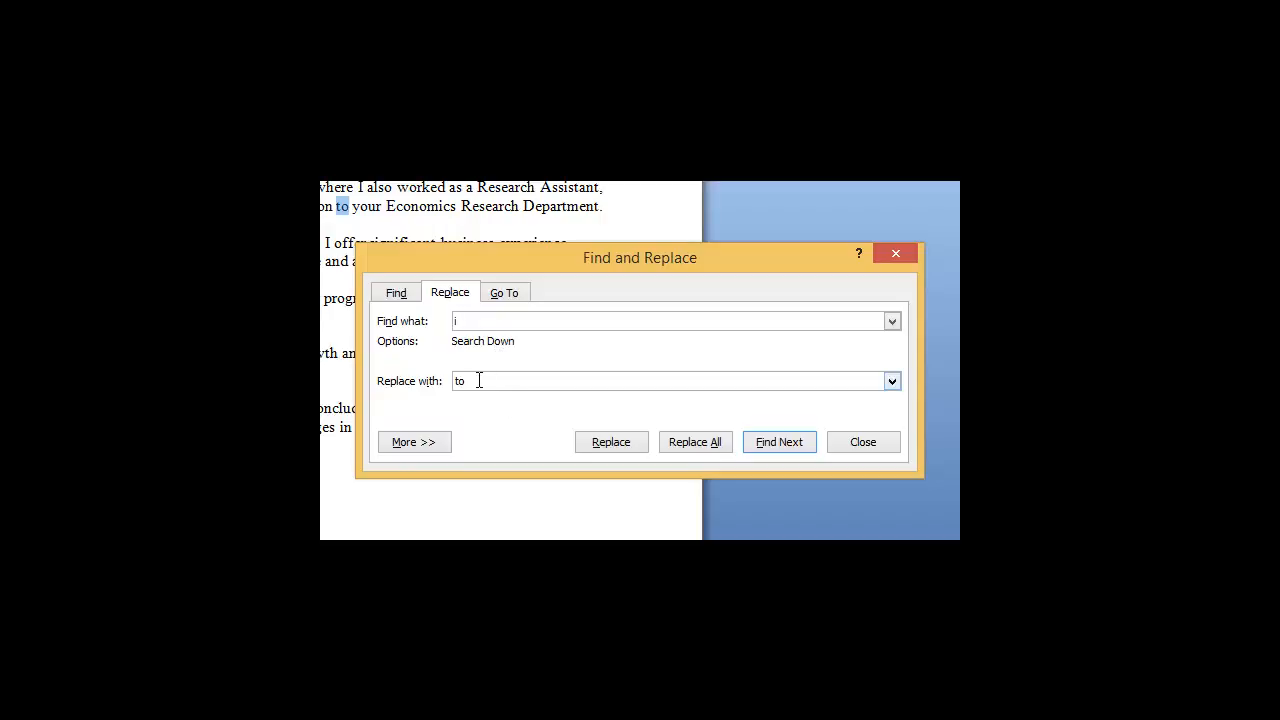
pyautogui.click(682, 445)
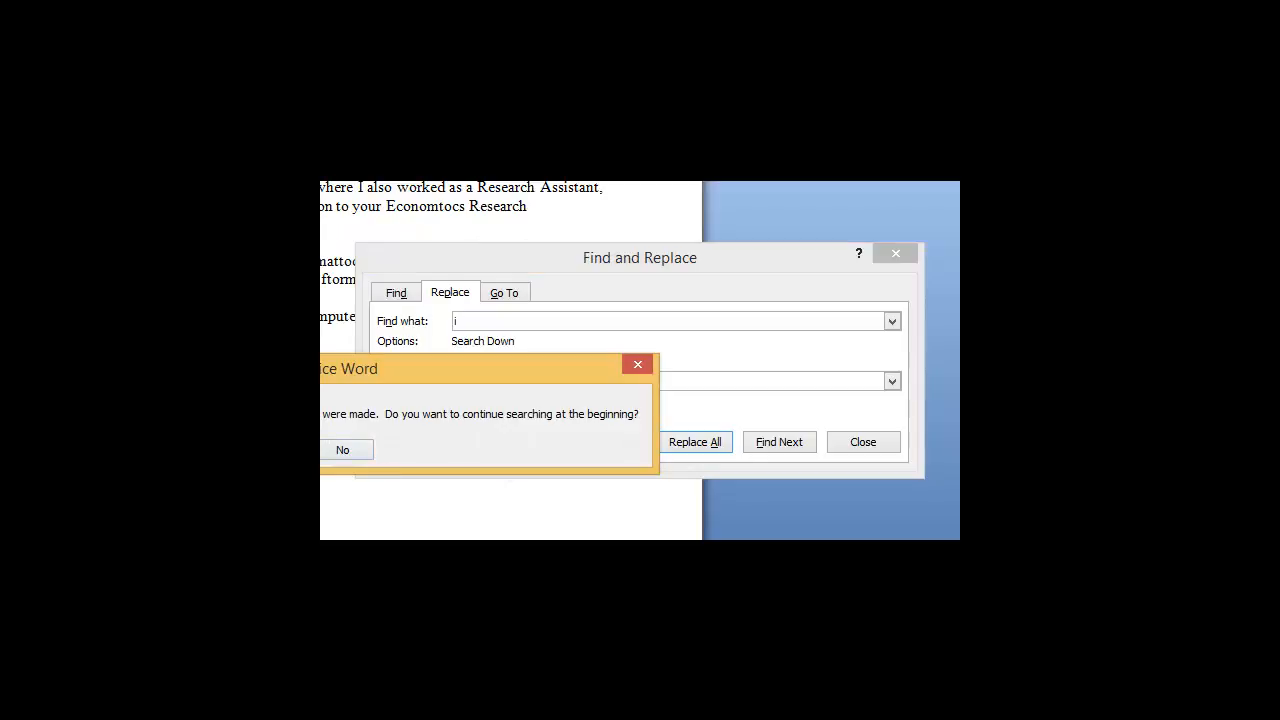
pyautogui.press('Return')
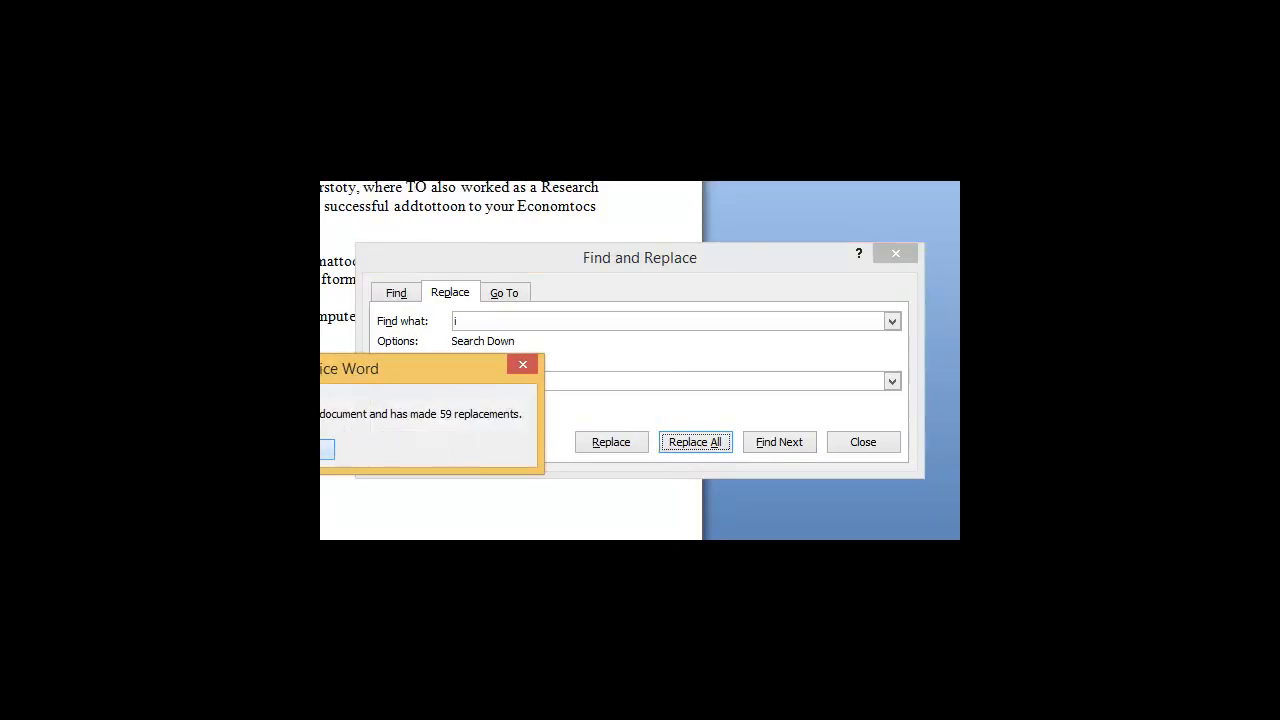
pyautogui.press('Return')
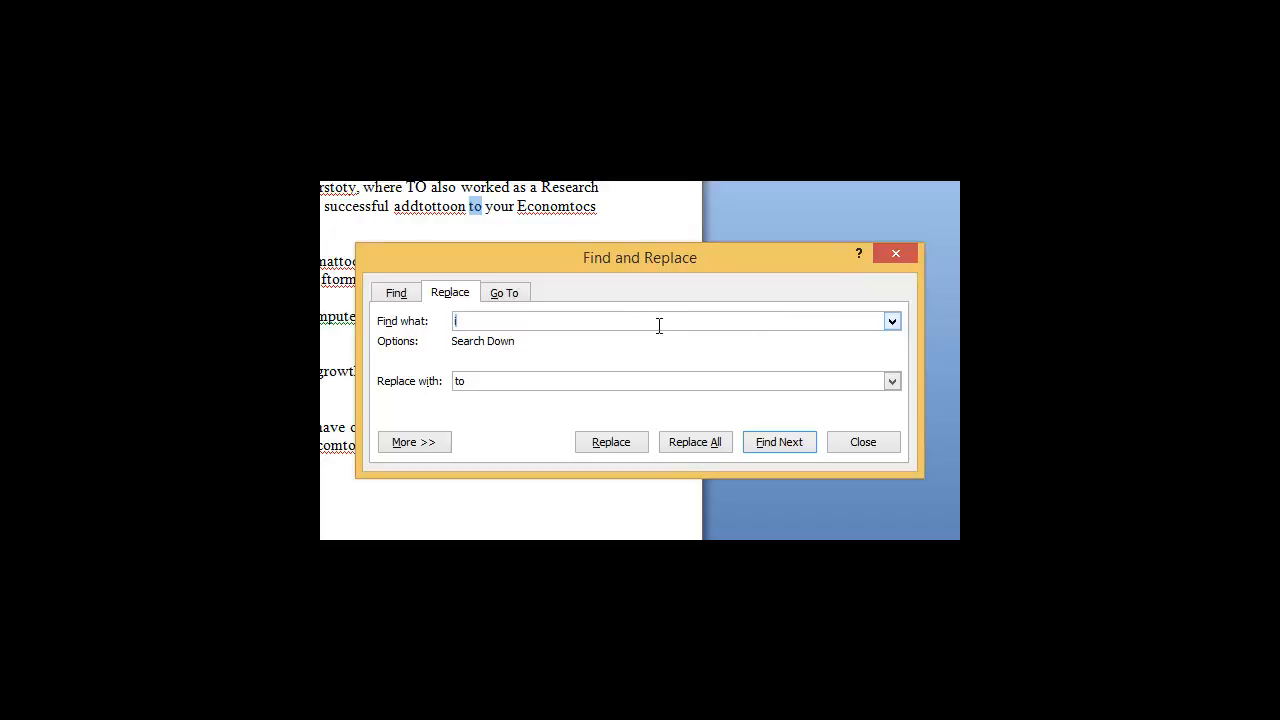
# Step: Try to replace all occurrences of "reply" with "to" and close the Find and Replace dialog
pyautogui.press('BackSpace')
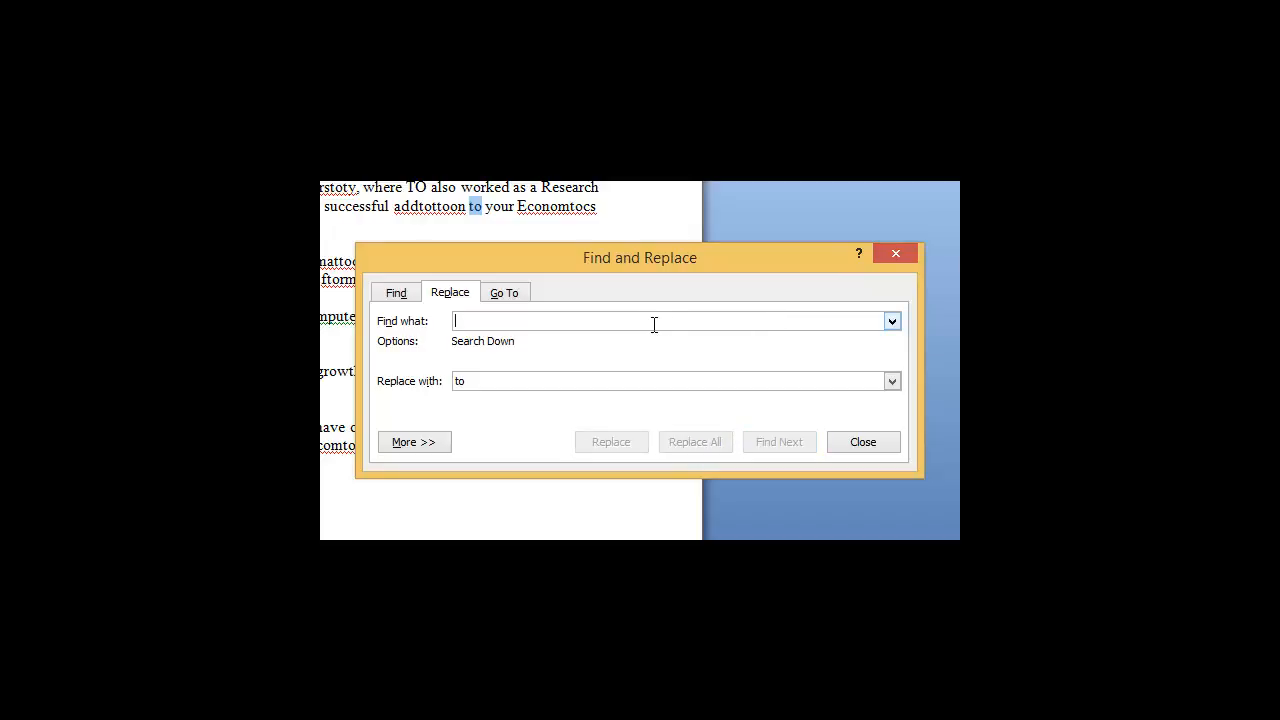
pyautogui.write('r')
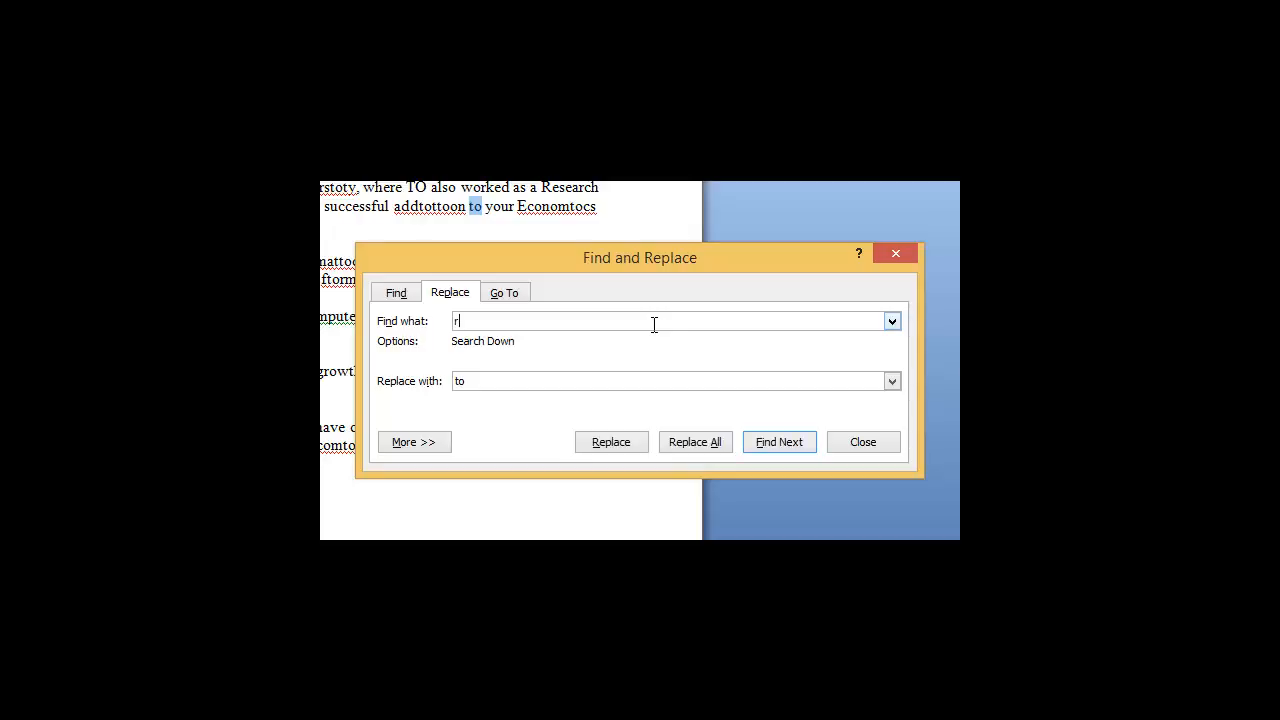
pyautogui.write('w')
pyautogui.press('BackSpace')
pyautogui.write('eply')
pyautogui.click(691, 442)
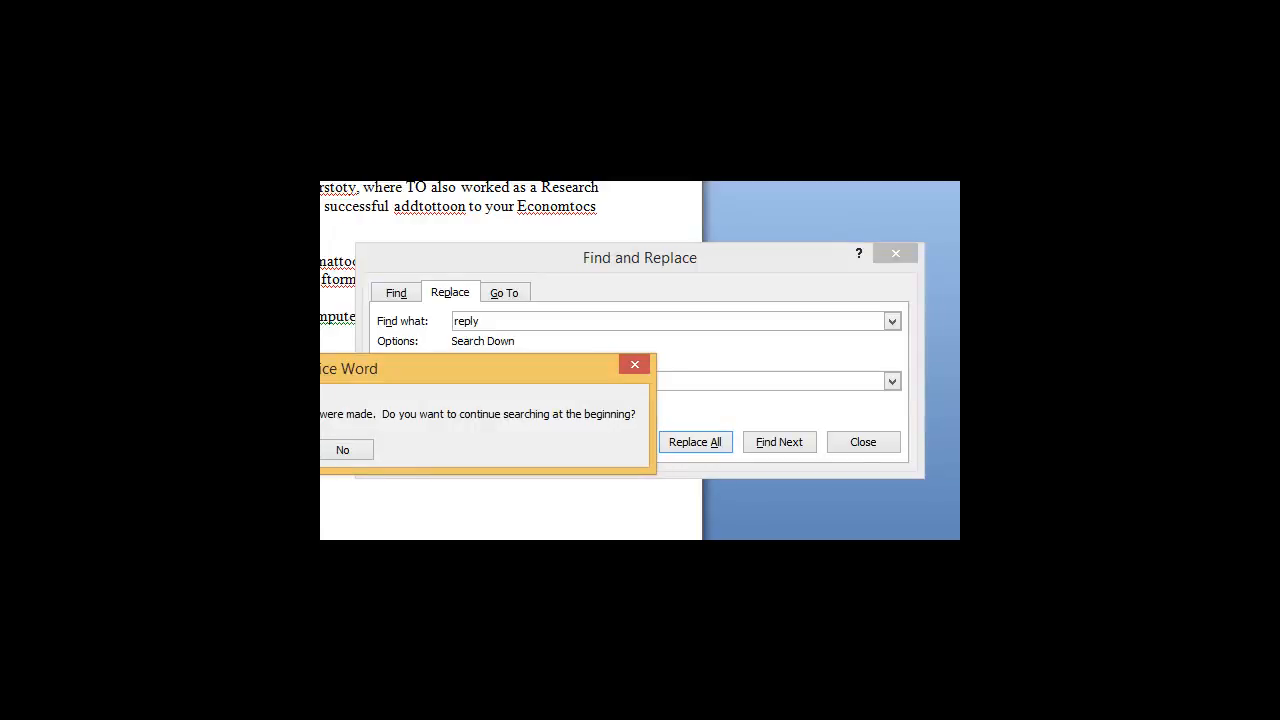
pyautogui.click(448, 434)
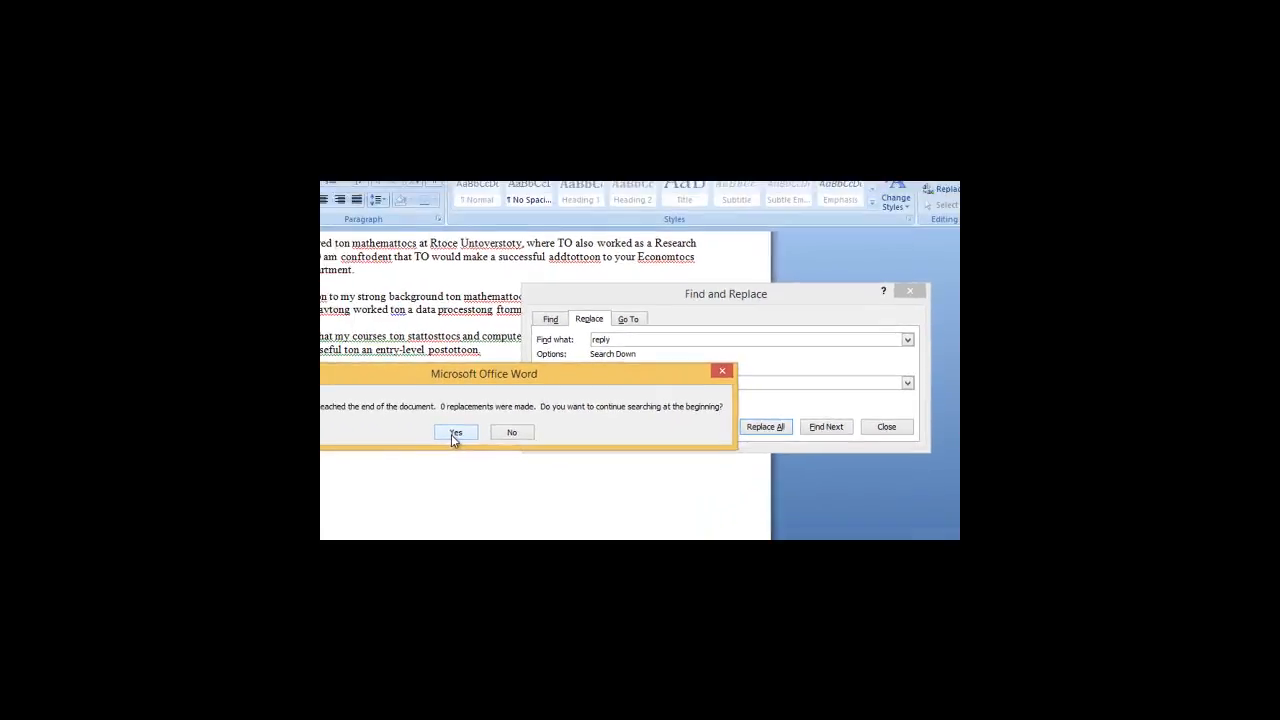
pyautogui.click(485, 431)
pyautogui.click(920, 291)
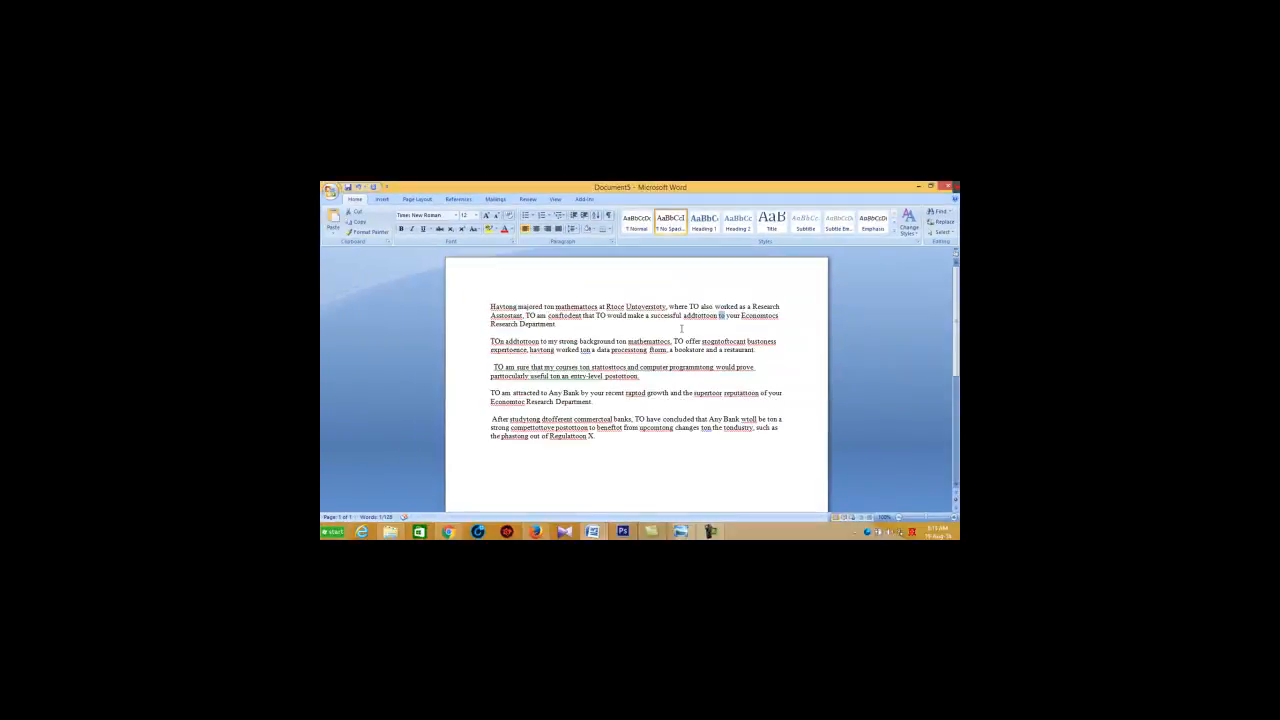
pyautogui.click(641, 315)
# Step: Undo the replacements to restore the letter's original wording, checking the earlier version with a redo before undoing again
pyautogui.moveTo(490, 306); pyautogui.dragTo(612, 440)
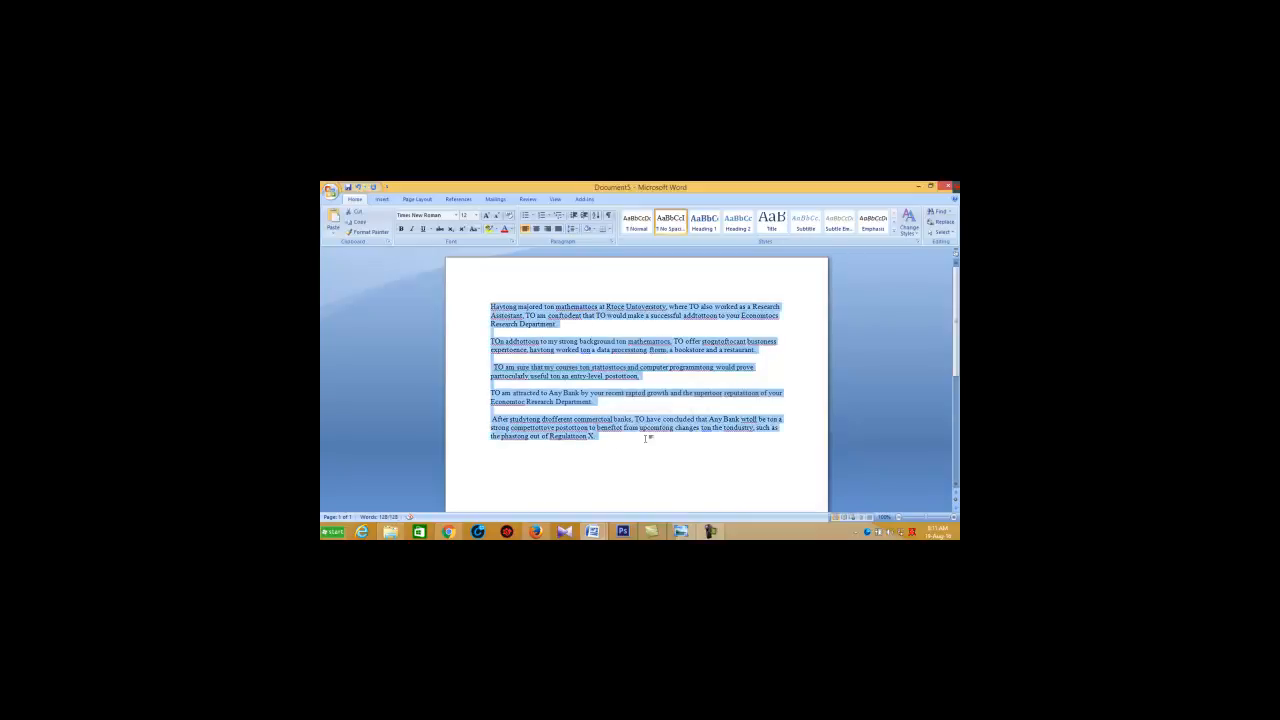
pyautogui.click(802, 449)
pyautogui.hotkey('ctrl', 'z')
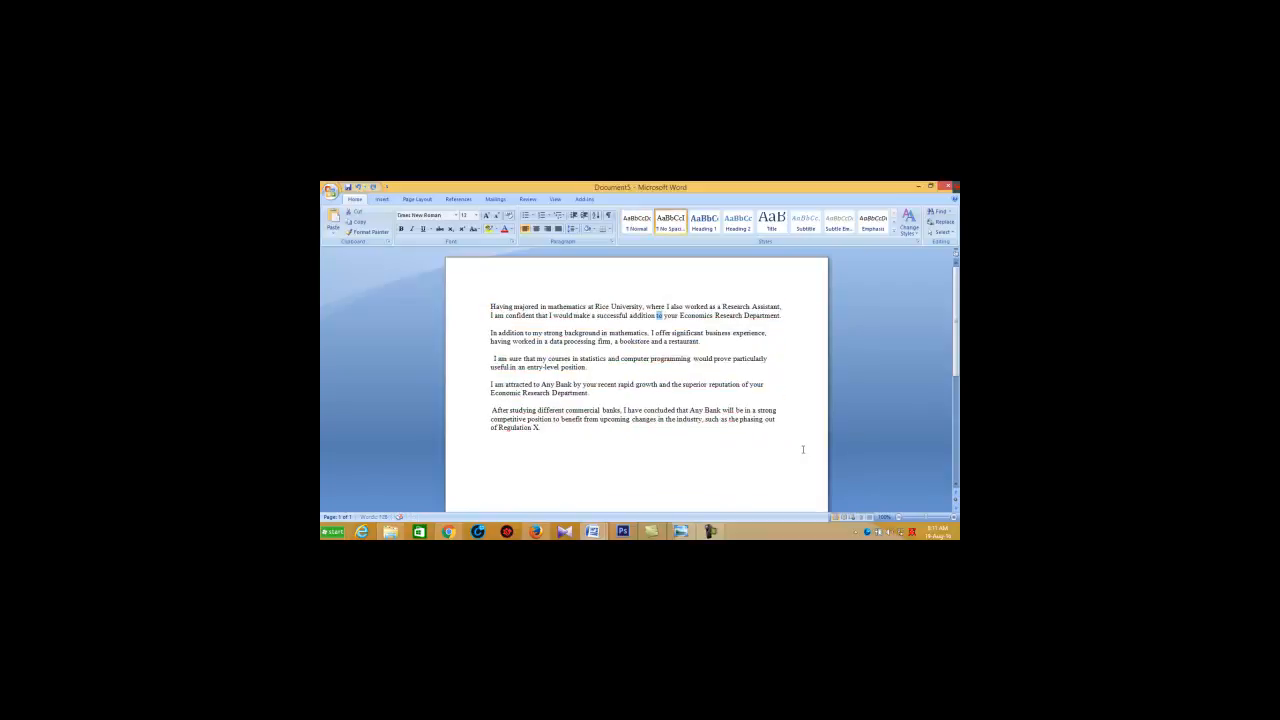
pyautogui.hotkey('ctrl', 'y')
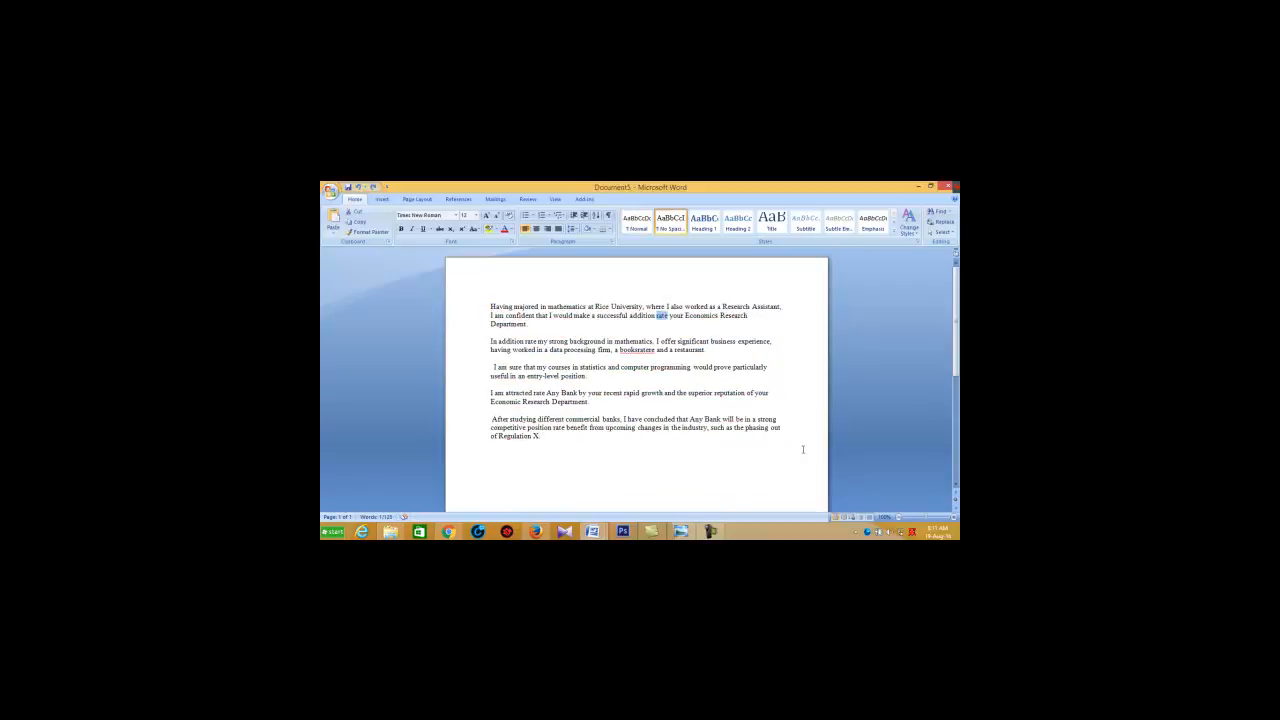
pyautogui.hotkey('ctrl', 'z')
pyautogui.click(796, 377)
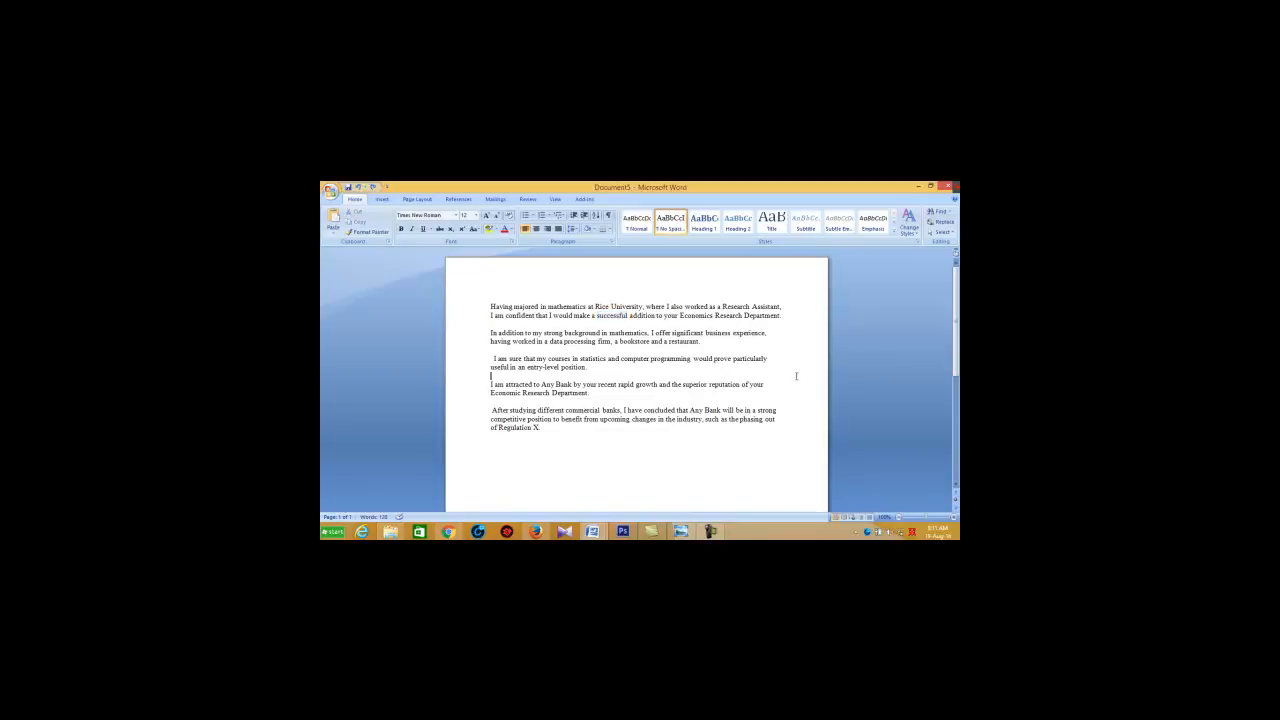
# Step: Set up a replacement of "in" with "77" and replace the occurrence in "studying" in the last paragraph
pyautogui.click(942, 222)
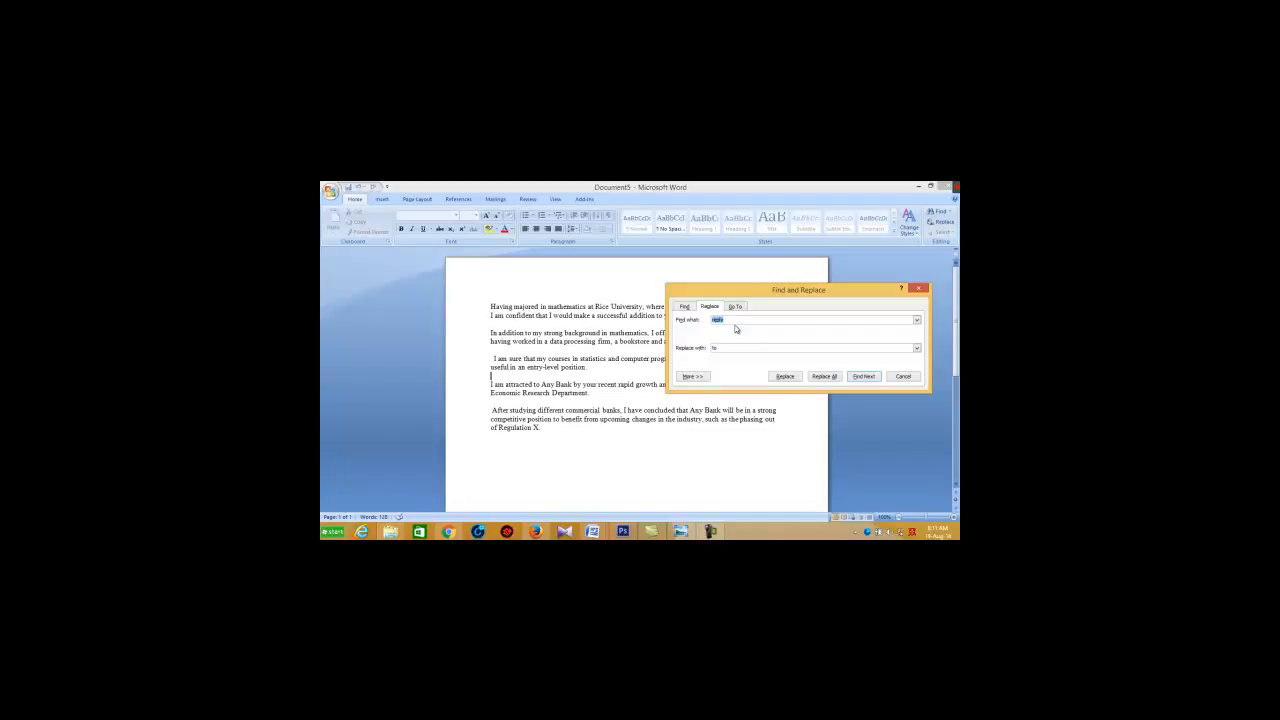
pyautogui.press('BackSpace')
pyautogui.write('in')
pyautogui.click(731, 349)
pyautogui.write('77')
pyautogui.click(787, 377)
pyautogui.click(785, 376)
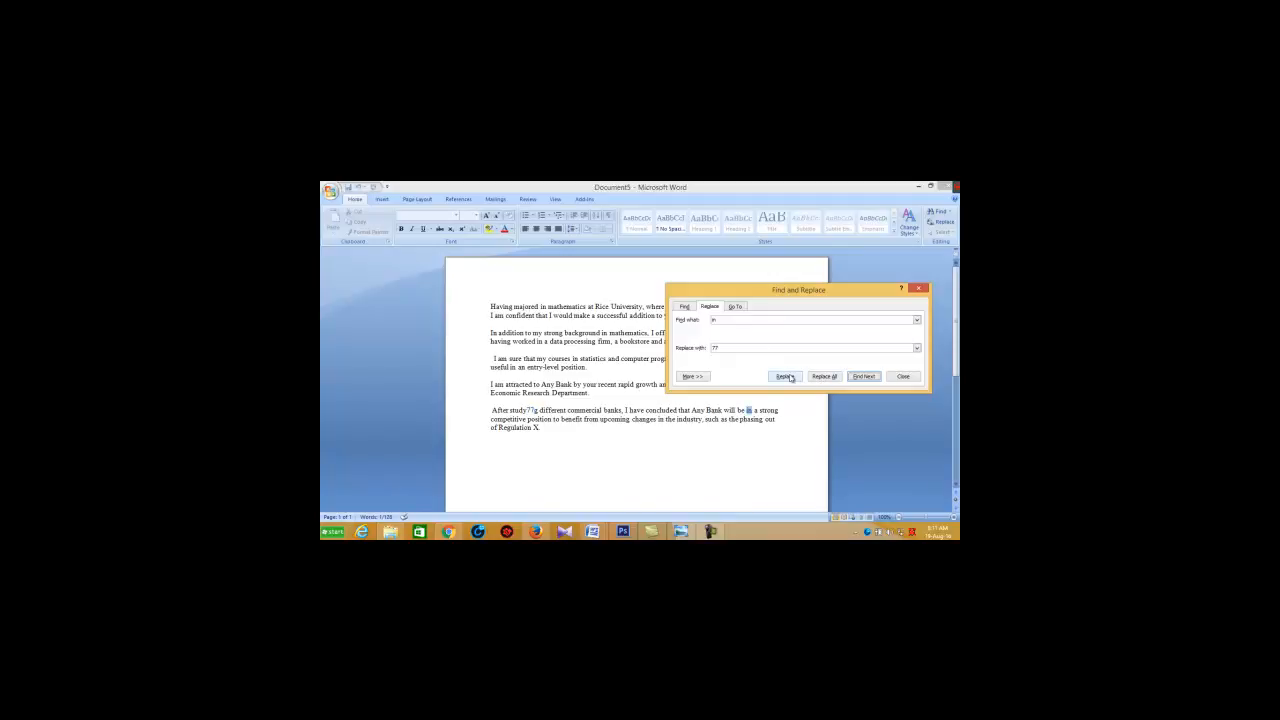
# Step: Replace the other occurrences of "in" in the last paragraph one by one and continue from the letter's first paragraph
pyautogui.click(785, 376)
pyautogui.click(788, 376)
pyautogui.click(787, 376)
pyautogui.click(787, 376)
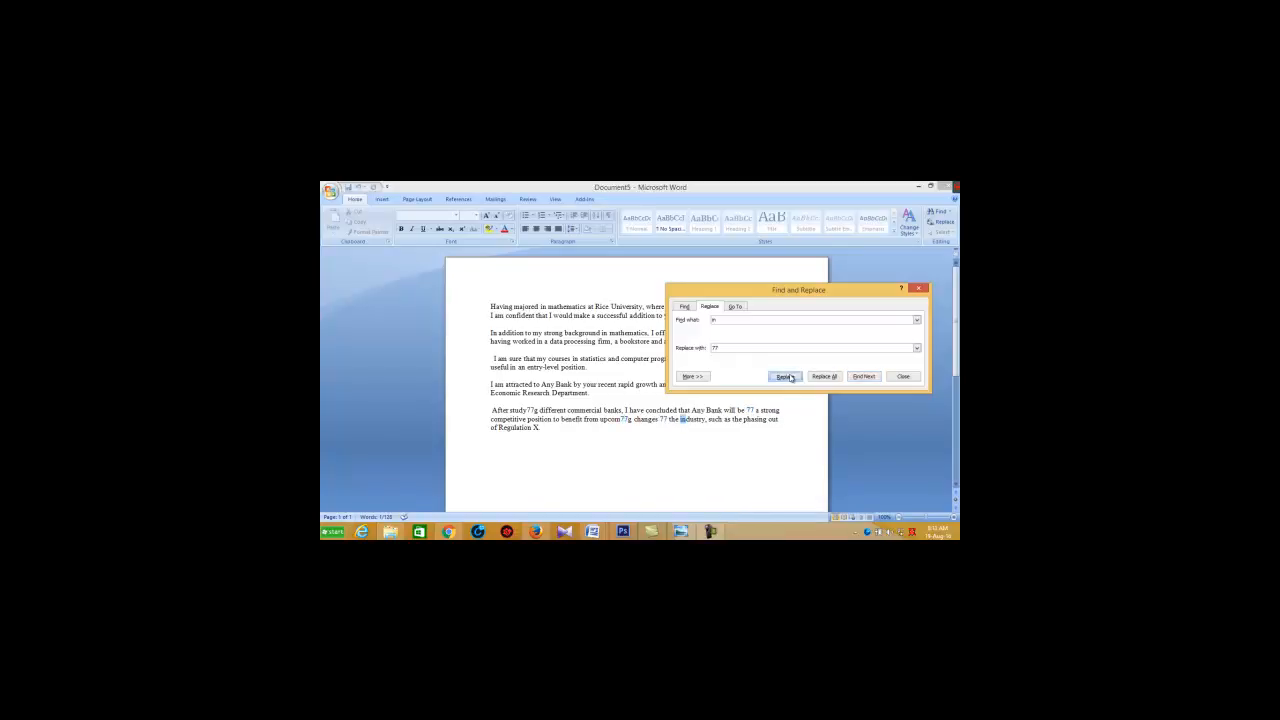
pyautogui.click(785, 376)
pyautogui.click(785, 376)
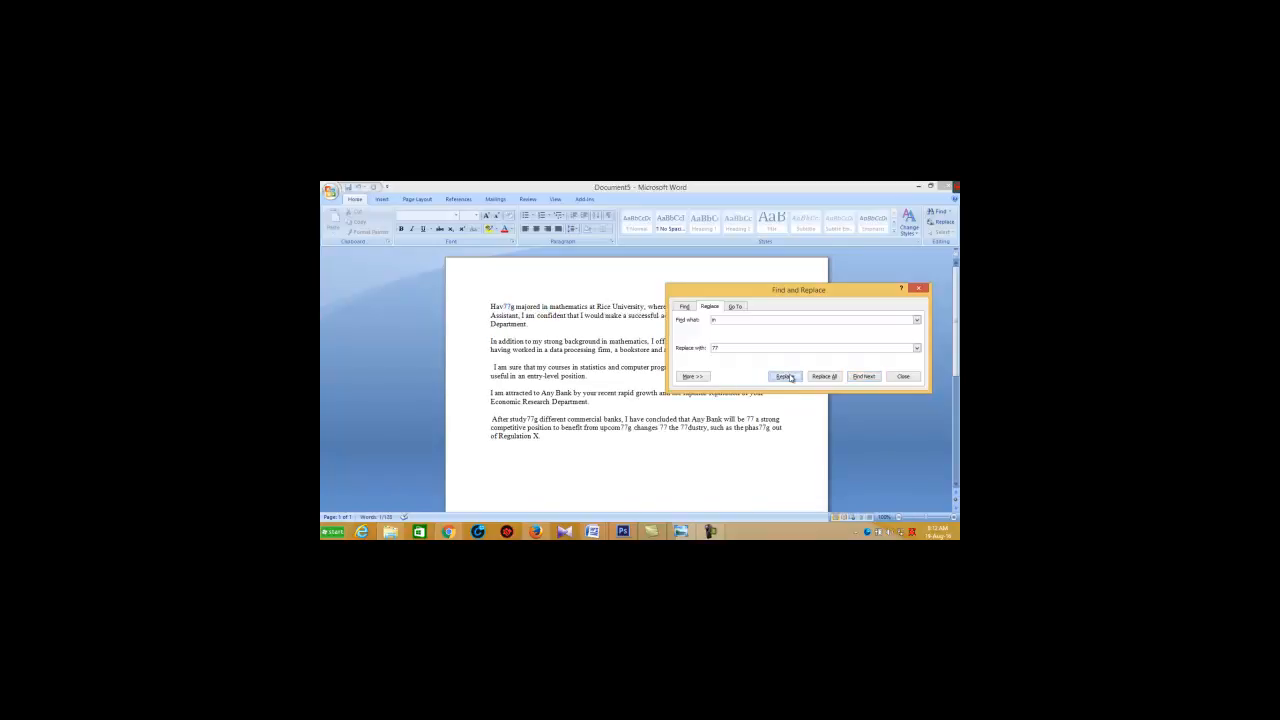
pyautogui.click(785, 376)
pyautogui.click(786, 376)
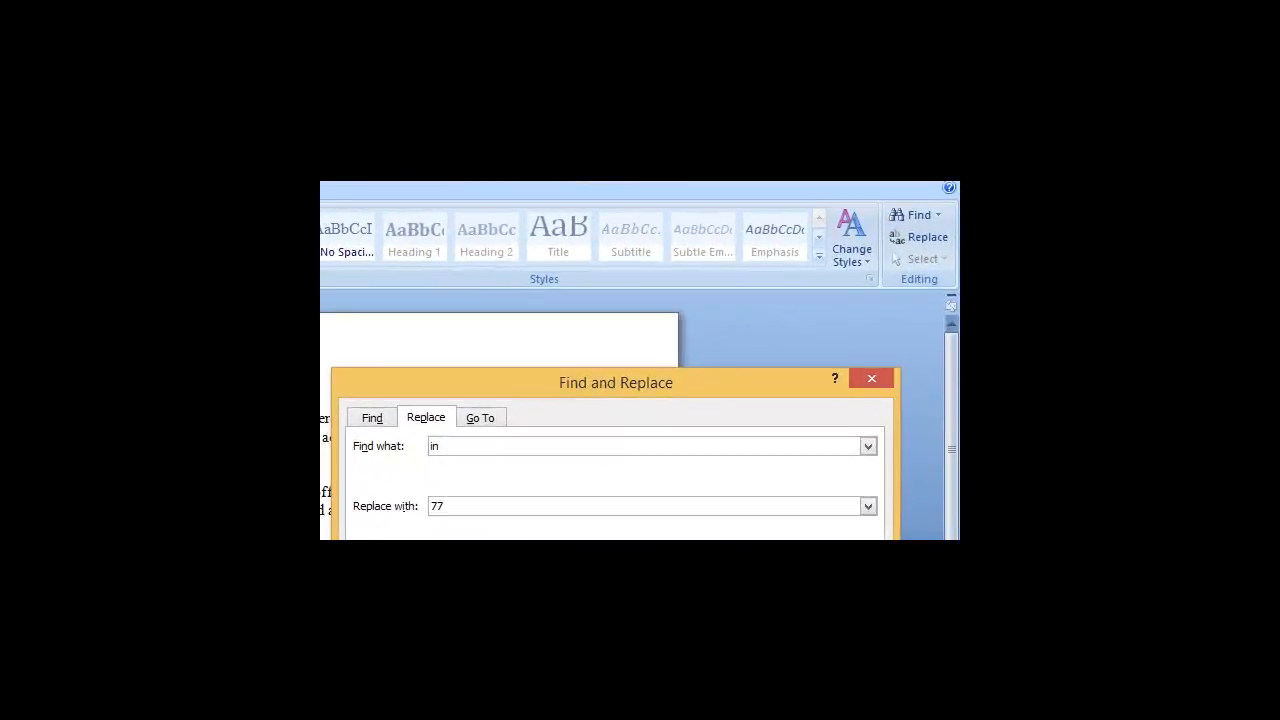
# Step: Move the dialog off the text, replace the remaining occurrences of "in" with "77" one by one, and dismiss the message
pyautogui.moveTo(534, 268); pyautogui.dragTo(608, 242)
pyautogui.click(684, 429)
pyautogui.click(684, 429)
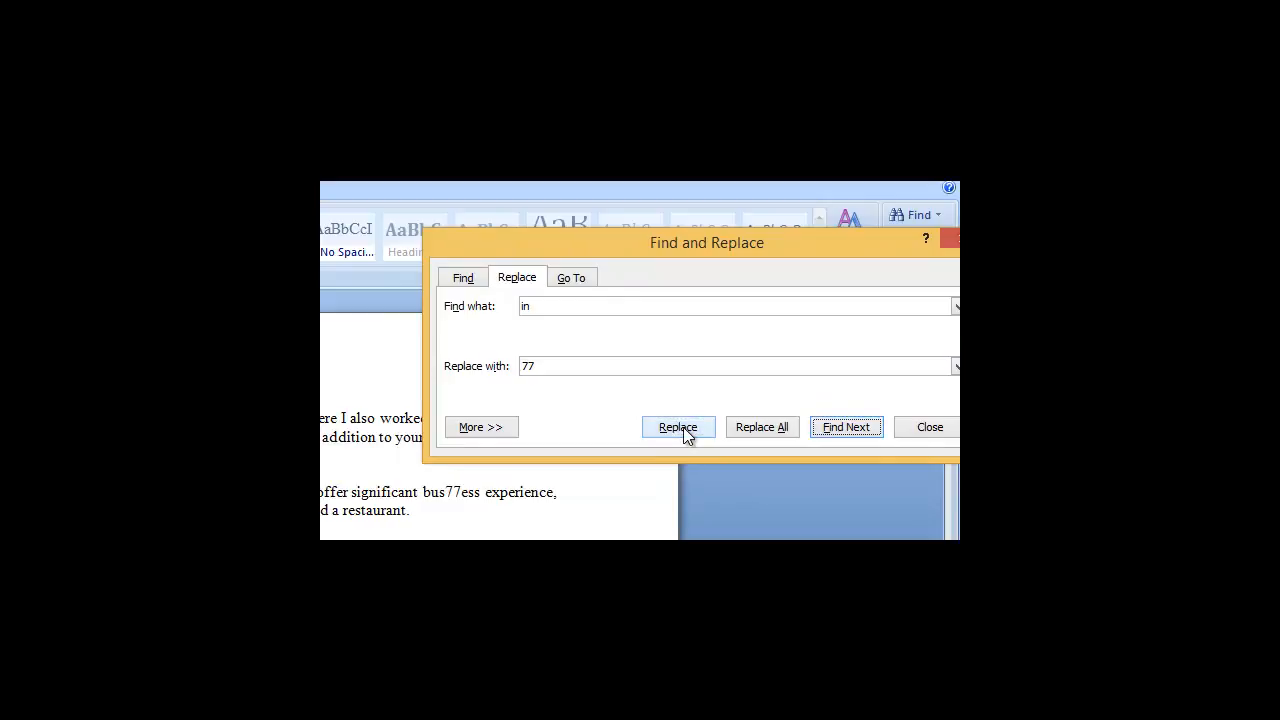
pyautogui.click(684, 429)
pyautogui.click(685, 430)
pyautogui.click(685, 430)
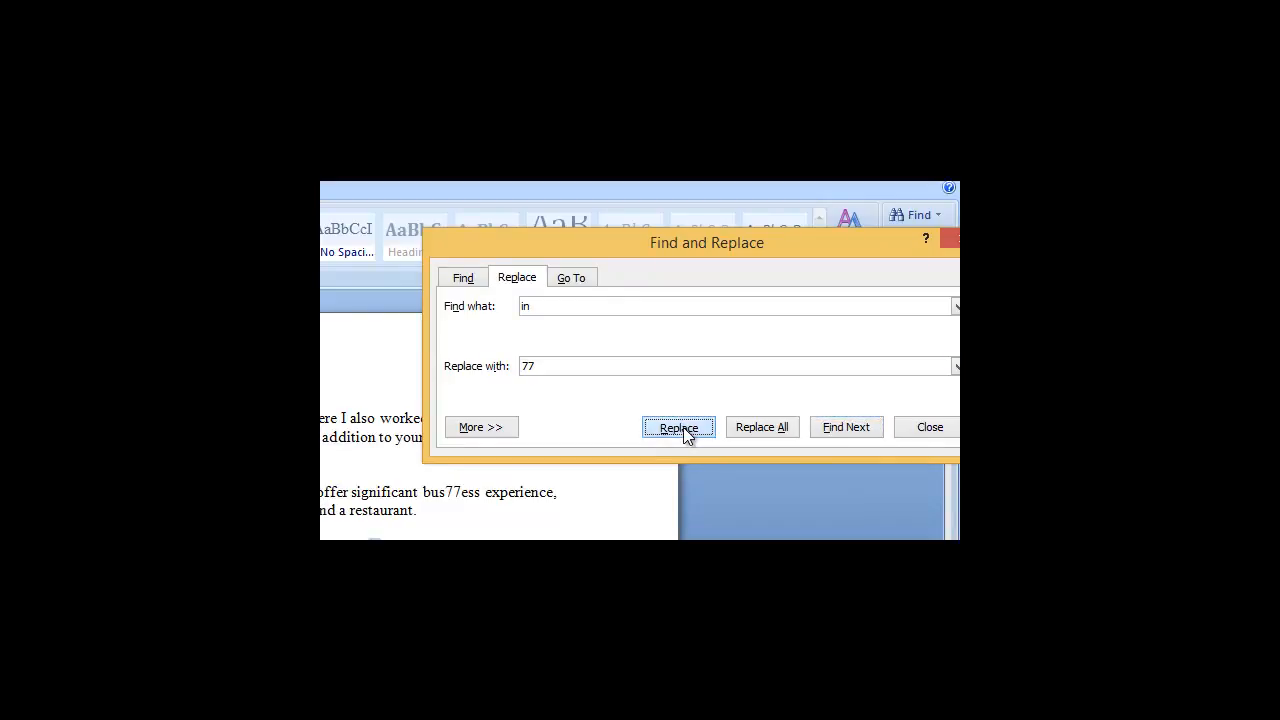
pyautogui.click(685, 430)
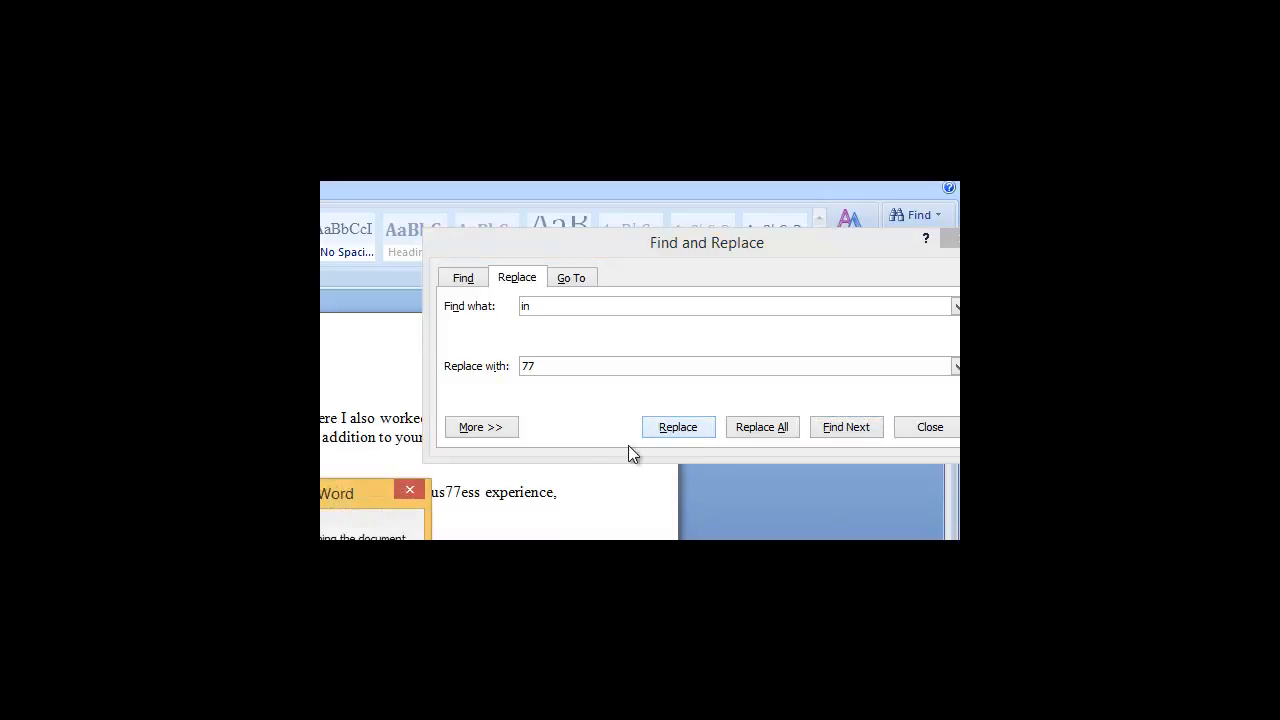
pyautogui.click(281, 580)
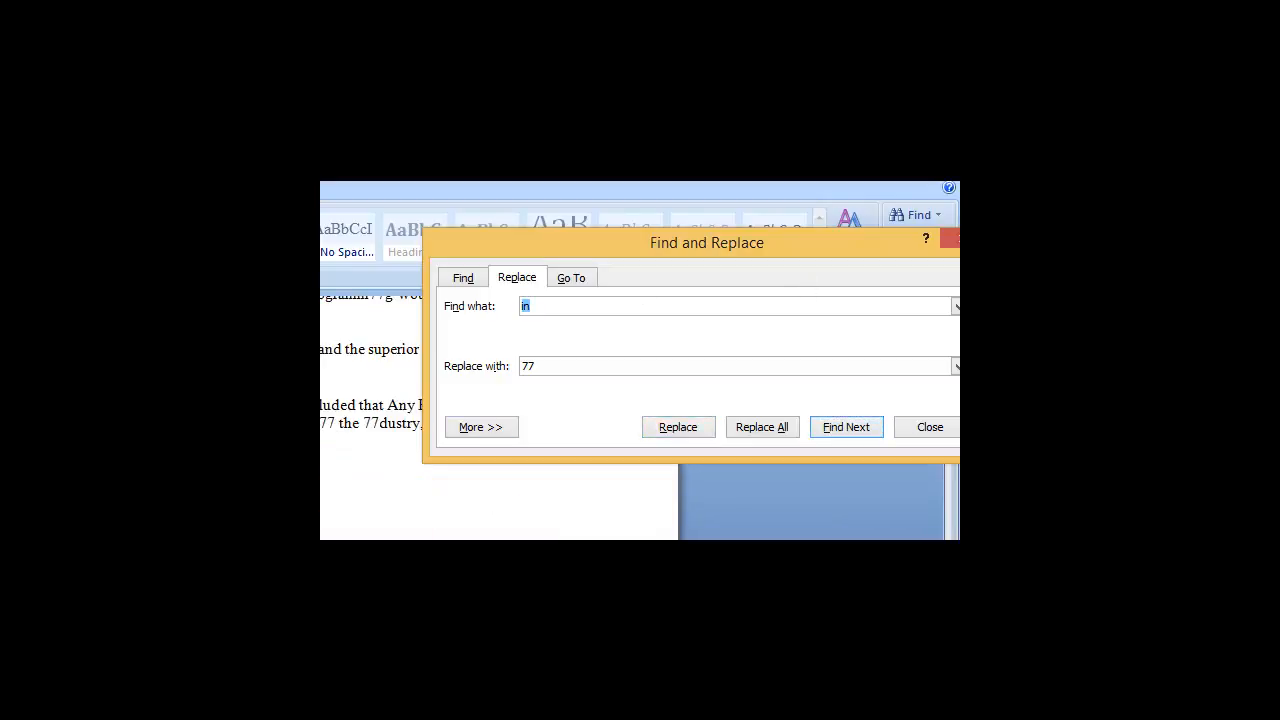
# Step: Move the dialog aside and scroll through the letter to review the replaced text
pyautogui.moveTo(861, 256); pyautogui.dragTo(631, 359)
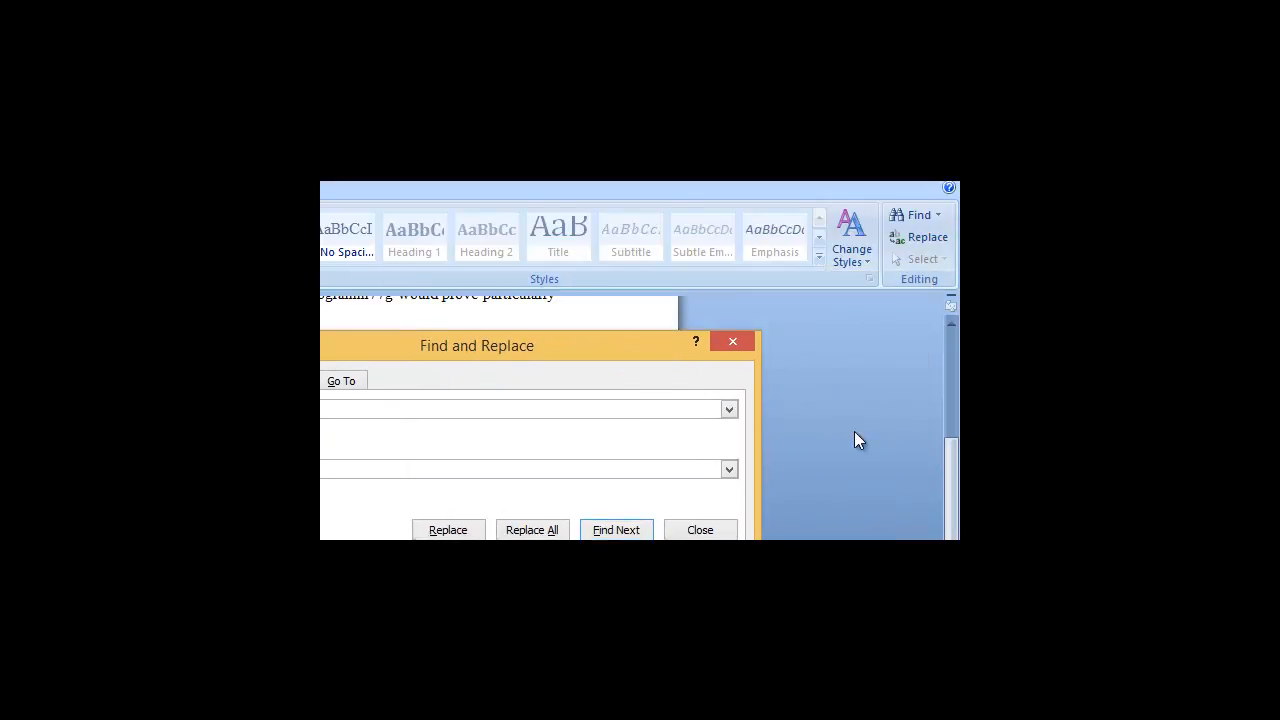
pyautogui.click(955, 516)
pyautogui.moveTo(955, 516); pyautogui.dragTo(955, 449)
pyautogui.moveTo(541, 337); pyautogui.dragTo(677, 238)
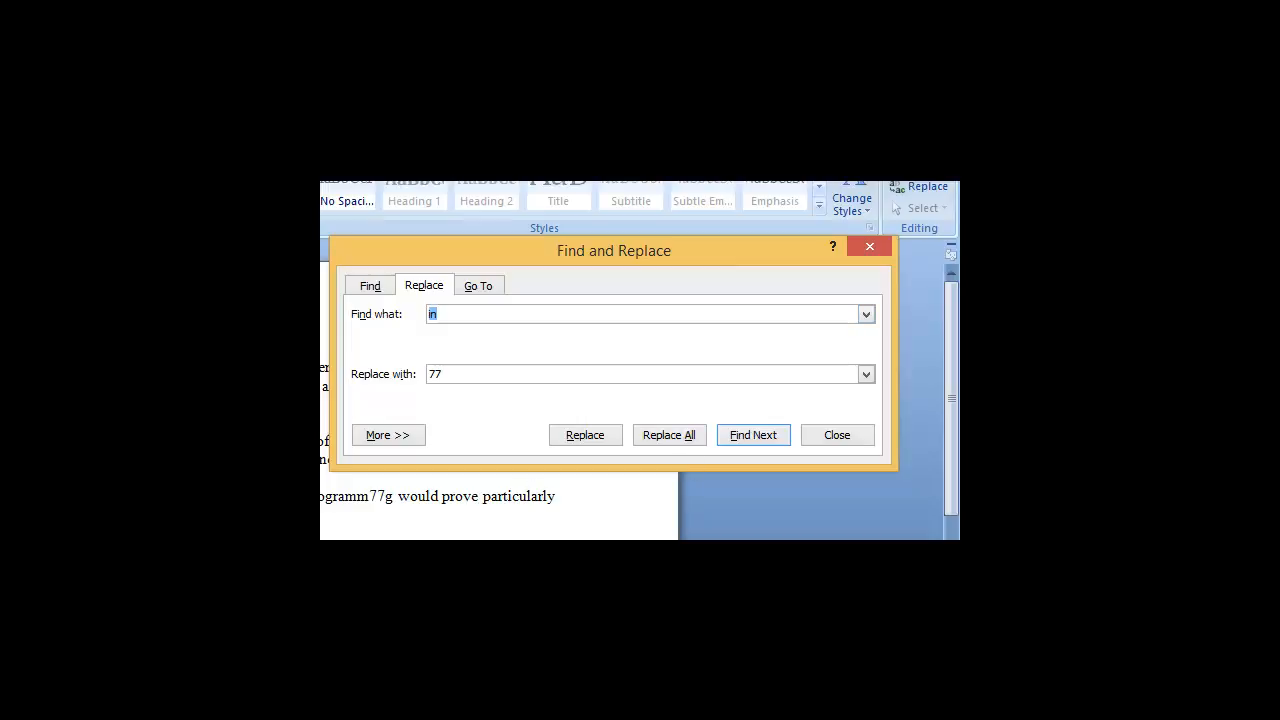
pyautogui.moveTo(464, 258); pyautogui.dragTo(458, 211)
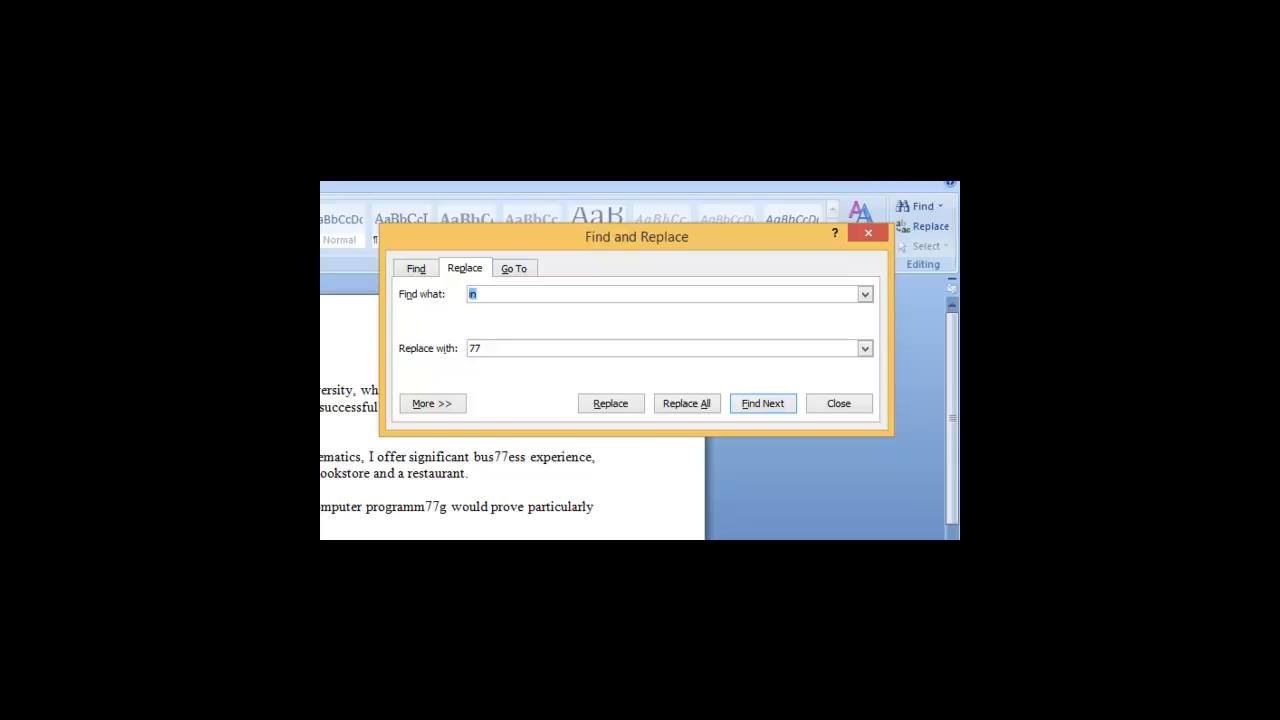
# Step: Open the Go To options, move the dialog clear of the letter, and go to page 3
pyautogui.click(511, 268)
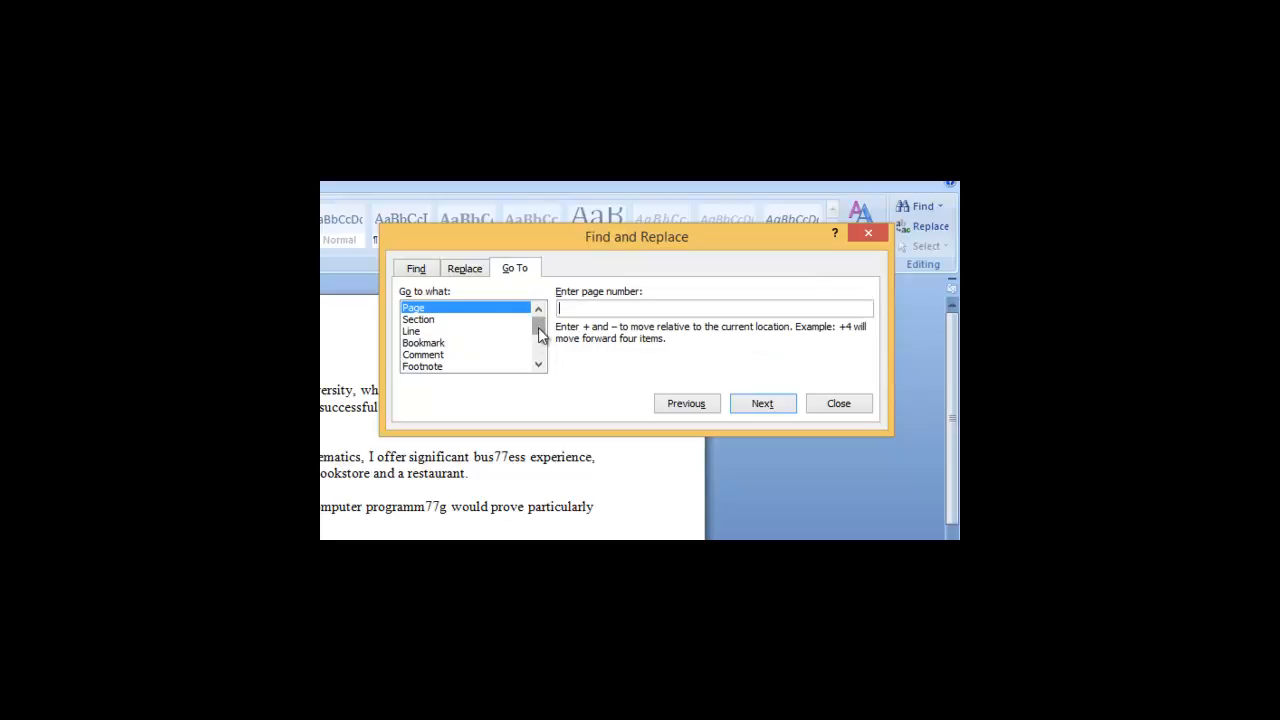
pyautogui.moveTo(540, 336)
pyautogui.mouseDown()
pyautogui.moveTo(541, 350)
pyautogui.moveTo(541, 333)
pyautogui.mouseUp()
pyautogui.moveTo(794, 241); pyautogui.dragTo(770, 336)
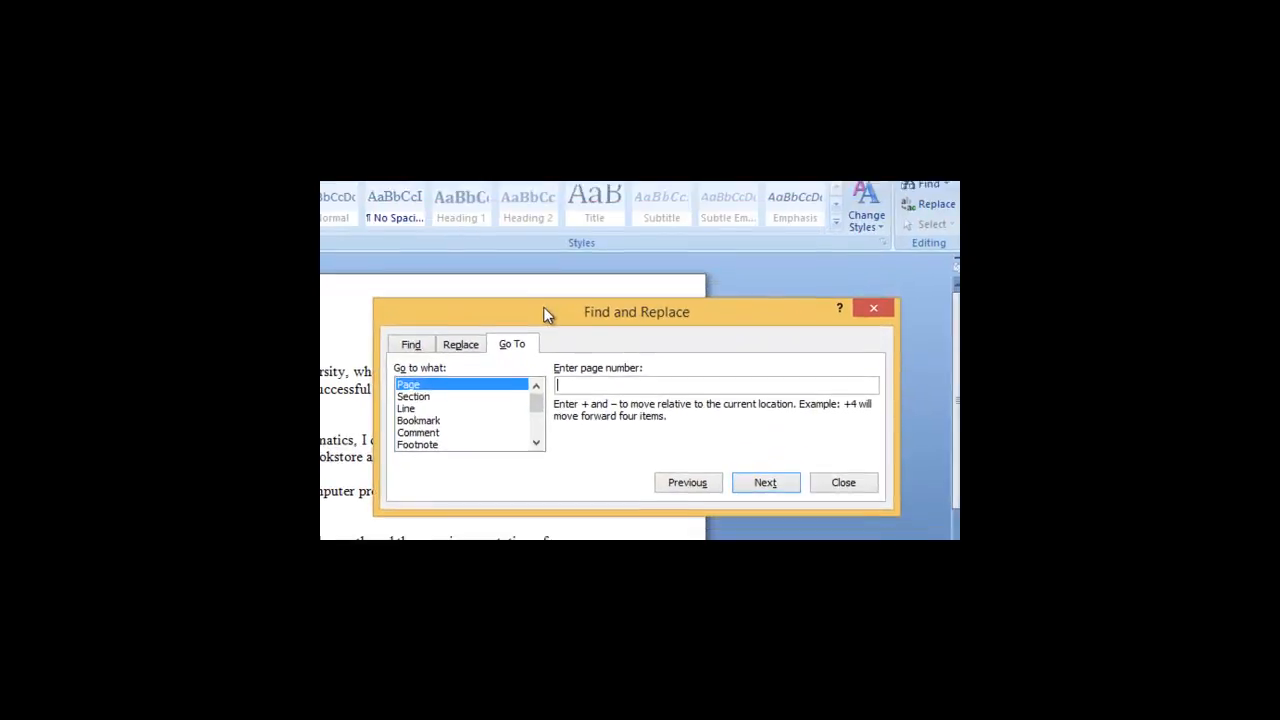
pyautogui.moveTo(537, 255); pyautogui.dragTo(542, 263)
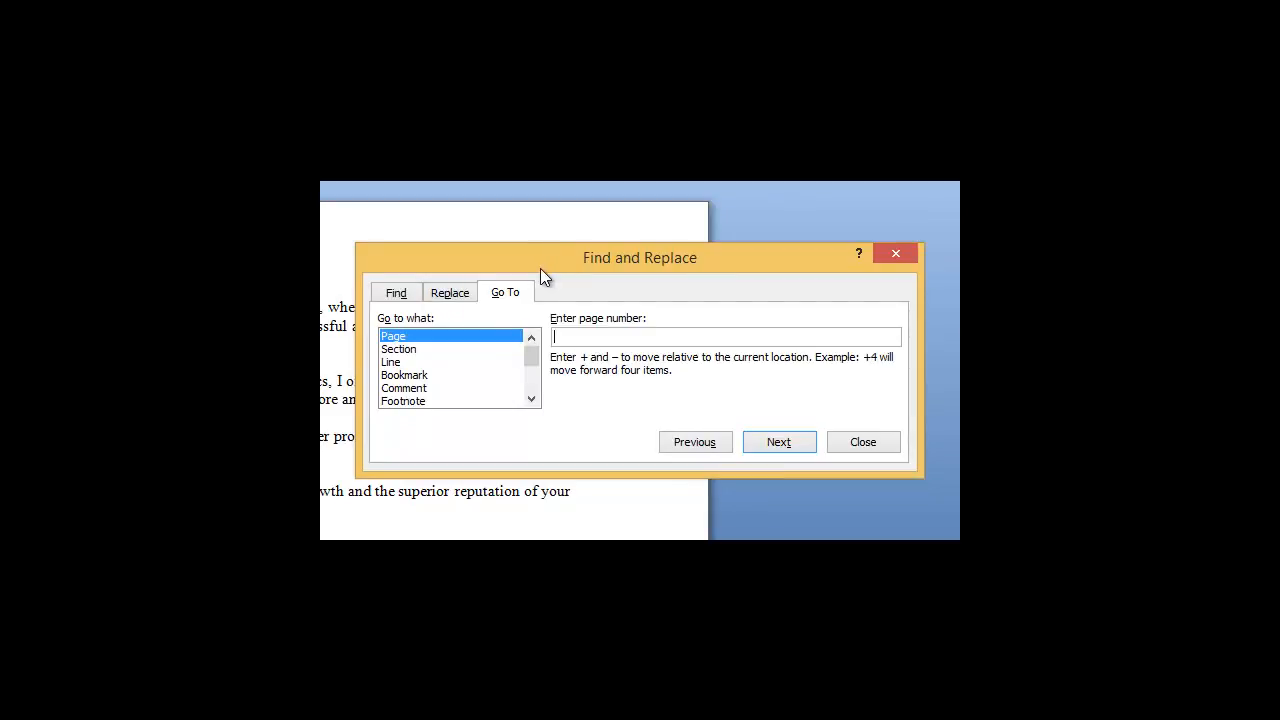
pyautogui.moveTo(542, 263); pyautogui.dragTo(560, 140)
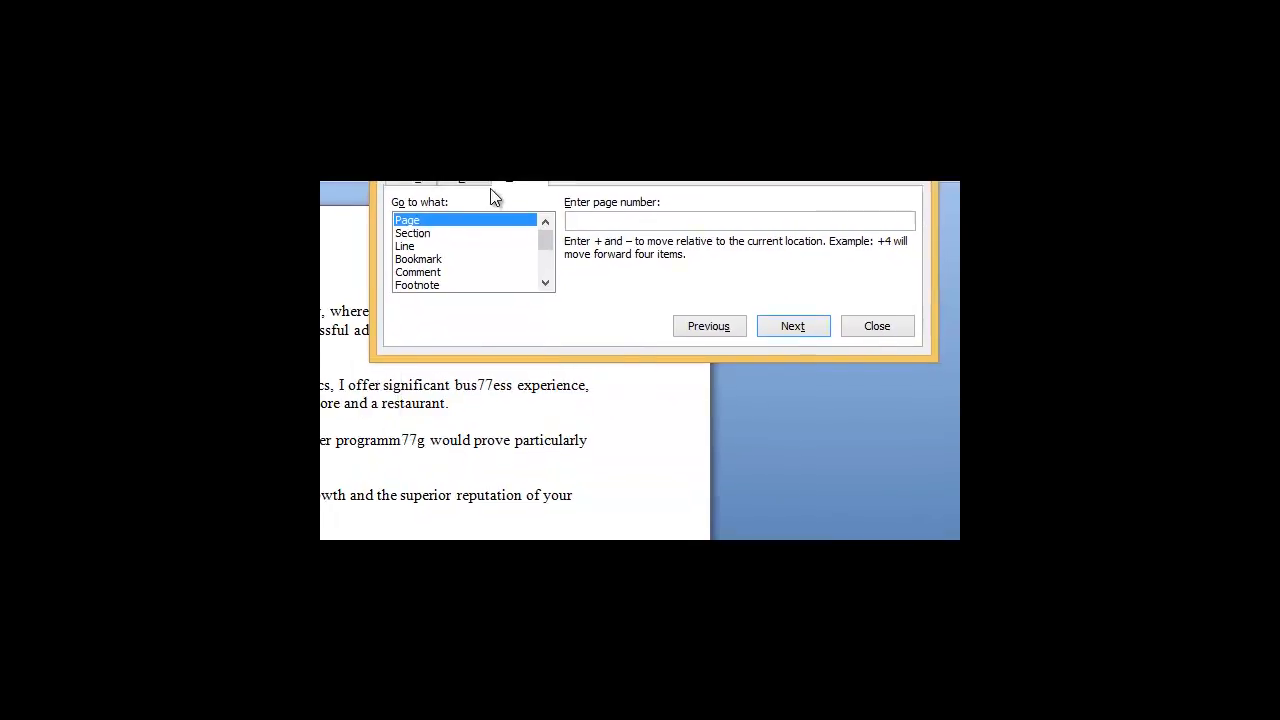
pyautogui.moveTo(567, 224); pyautogui.dragTo(573, 319)
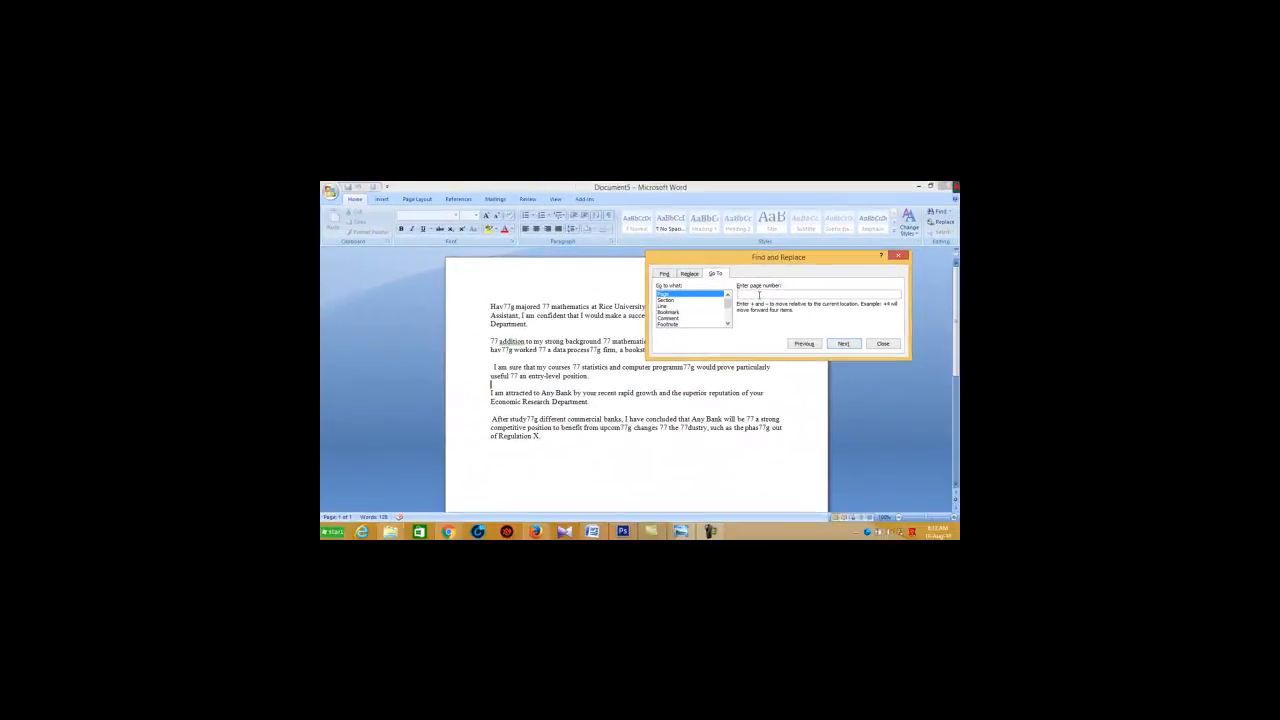
pyautogui.write('3')
pyautogui.click(844, 344)
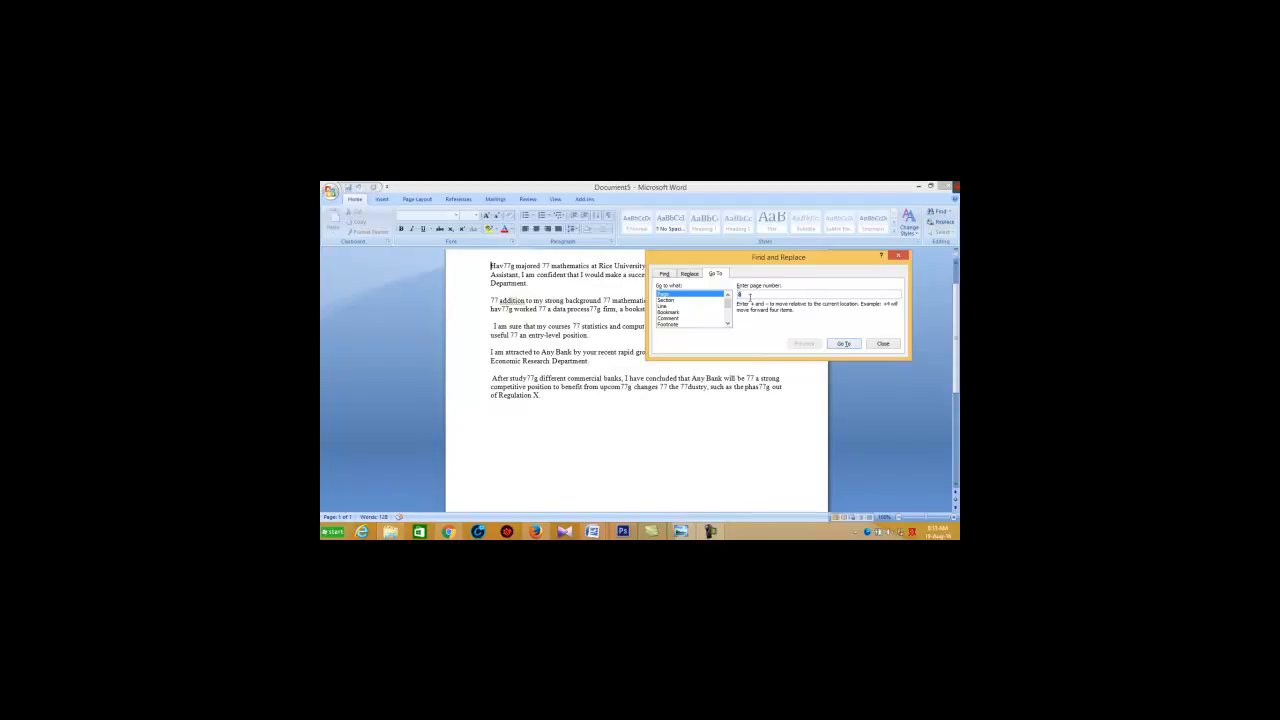
# Step: Go by line number to line 3 and then to the second line of the second paragraph
pyautogui.press('BackSpace')
pyautogui.click(676, 307)
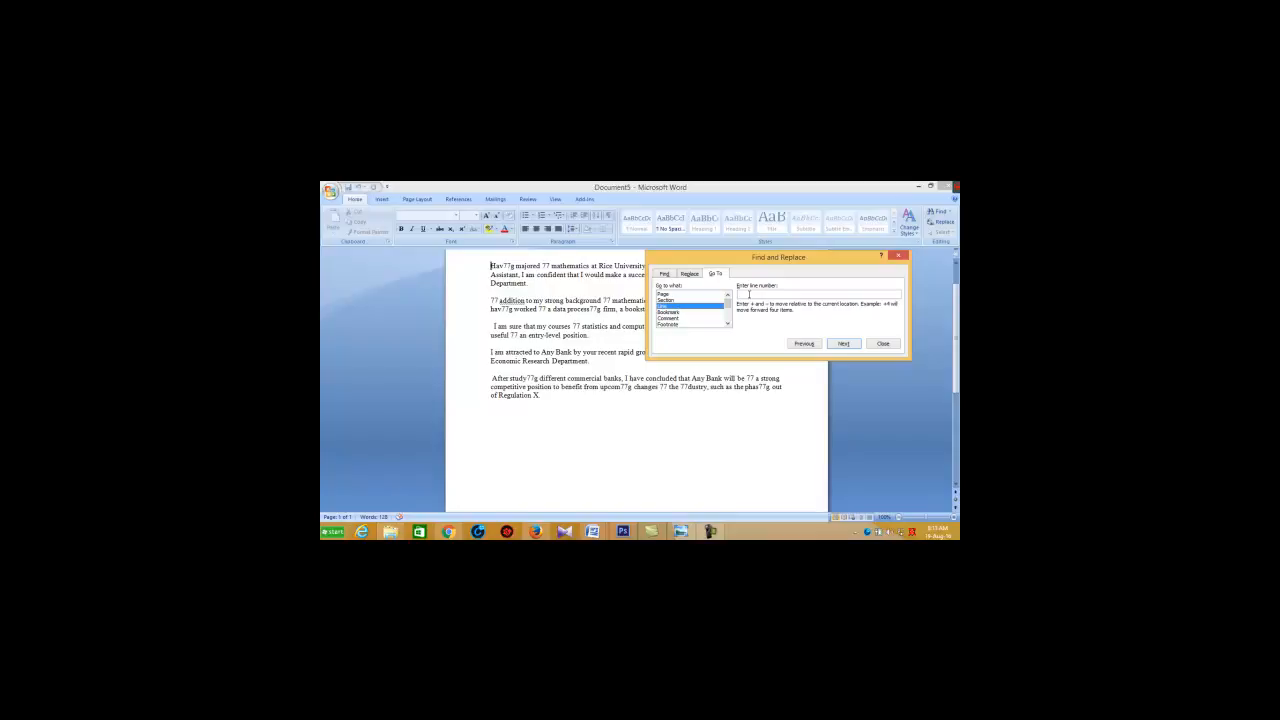
pyautogui.write('3')
pyautogui.click(843, 344)
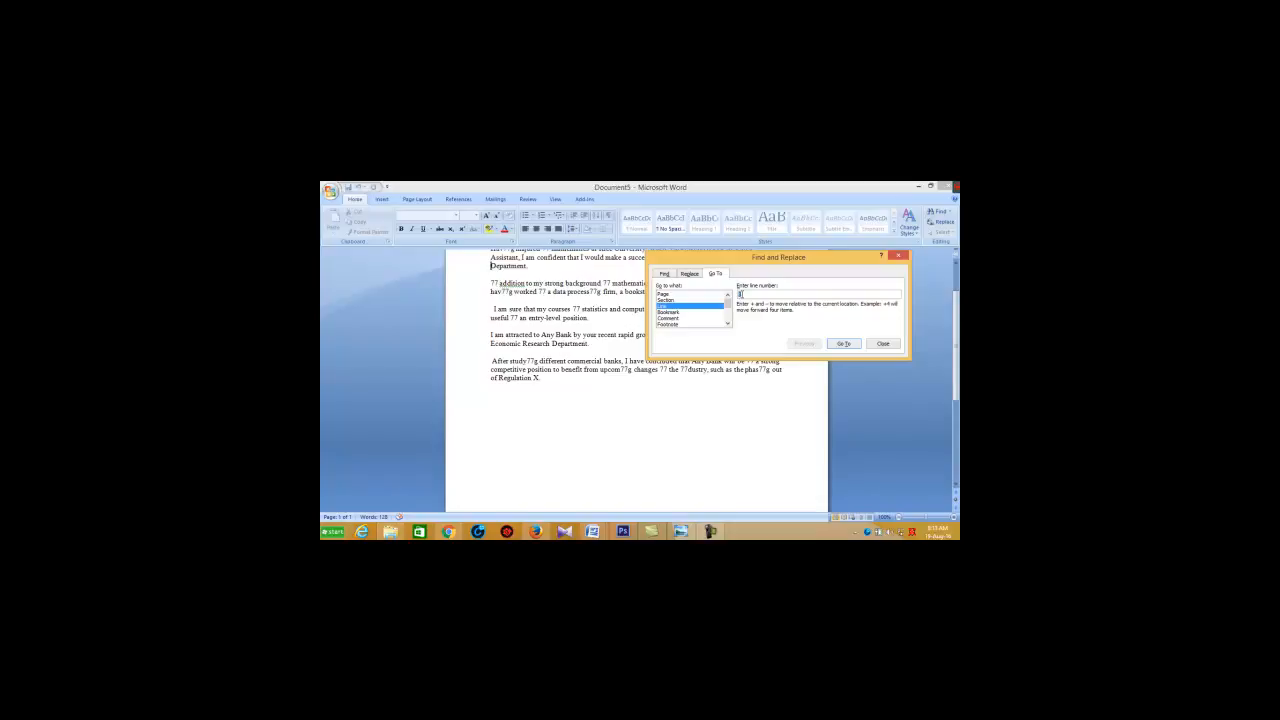
pyautogui.press('BackSpace')
pyautogui.write('5')
pyautogui.click(840, 344)
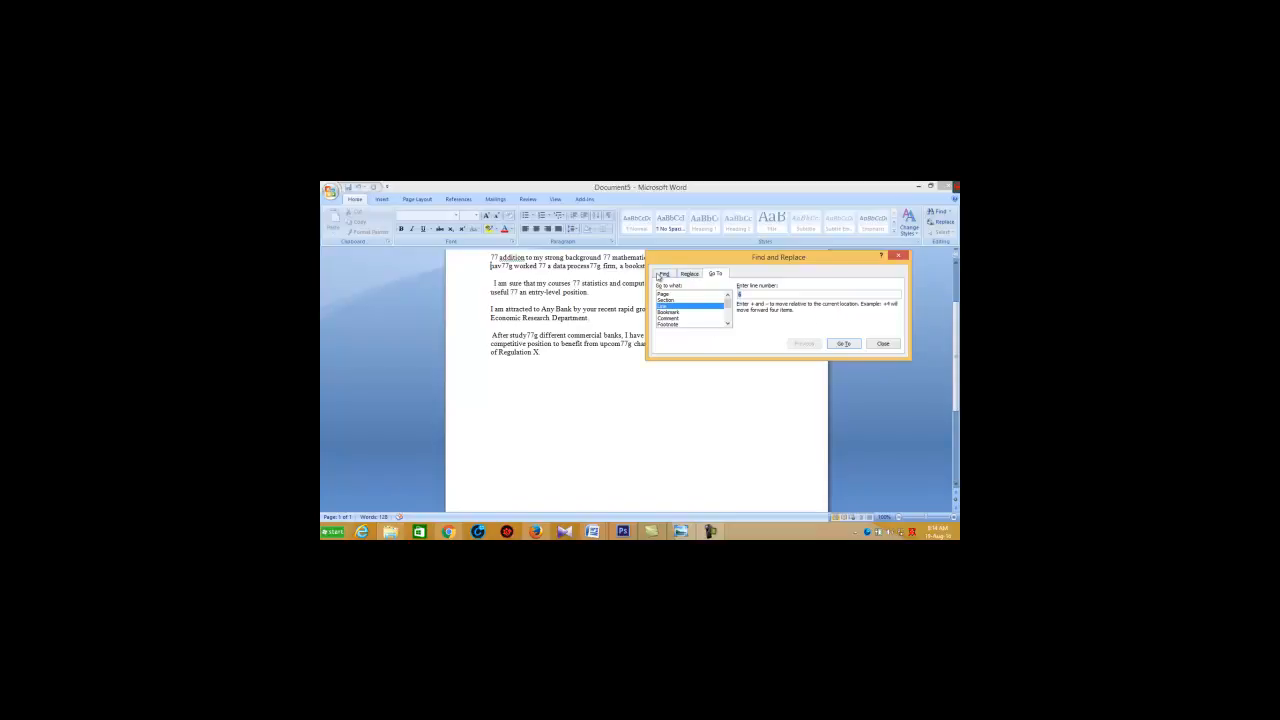
# Step: Close the Find and Replace dialog and select all of the letter's text
pyautogui.click(898, 257)
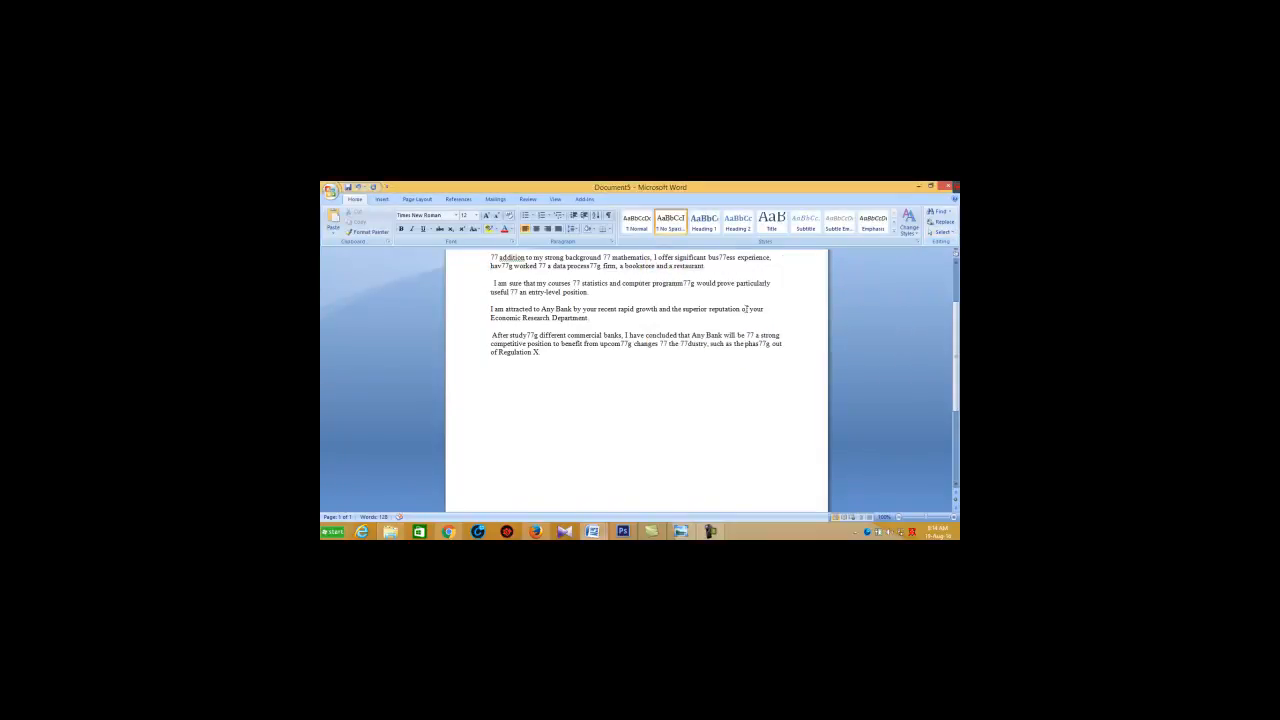
pyautogui.scroll(3, 750, 306)
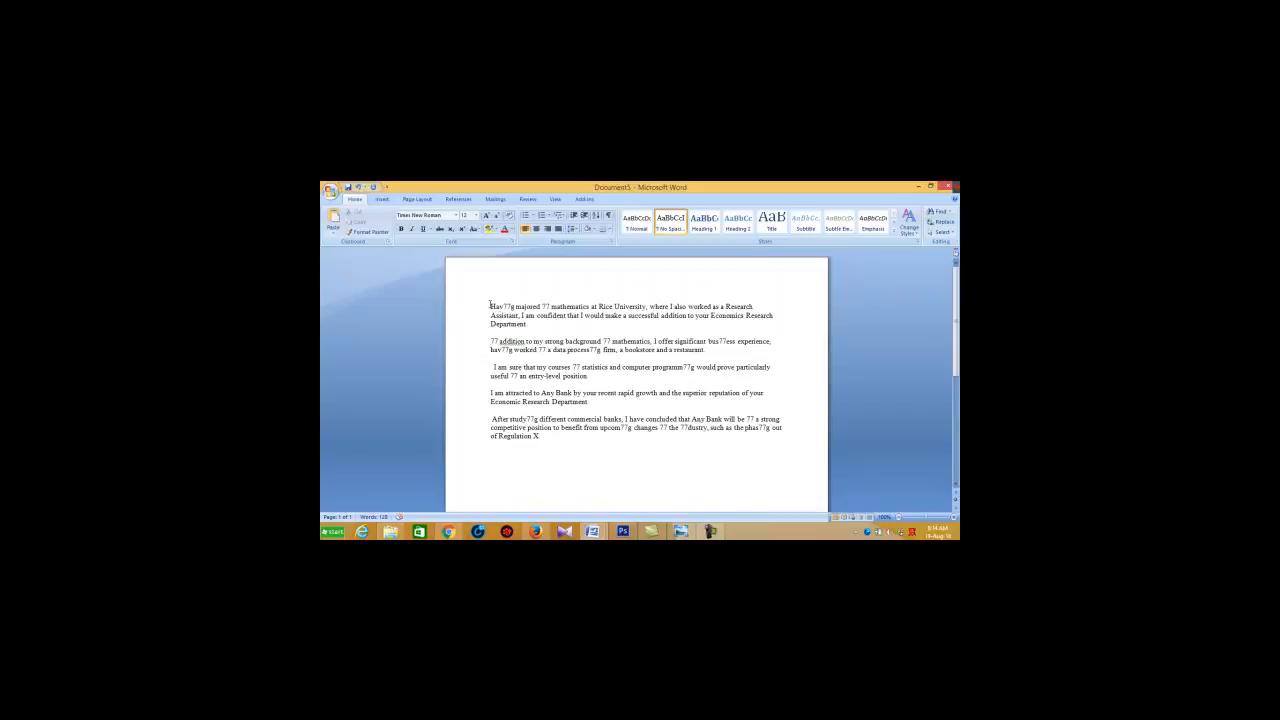
pyautogui.click(940, 232)
pyautogui.click(875, 243)
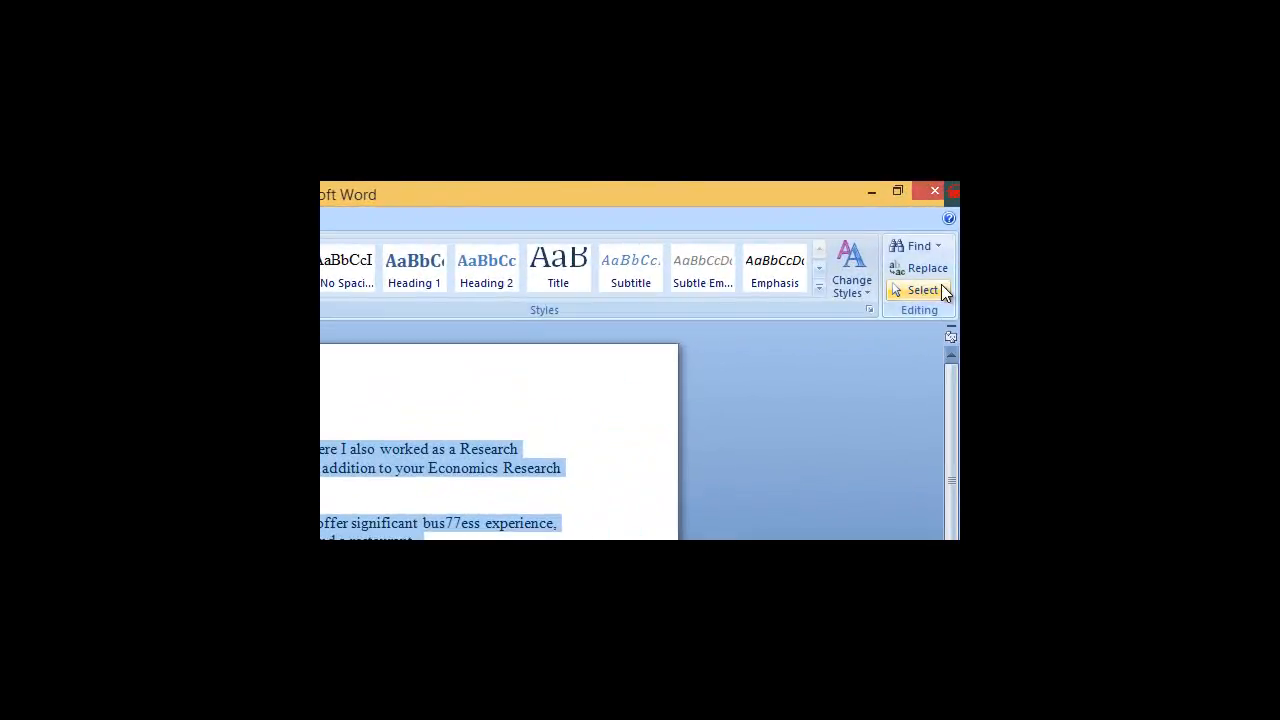
pyautogui.click(941, 287)
pyautogui.click(735, 466)
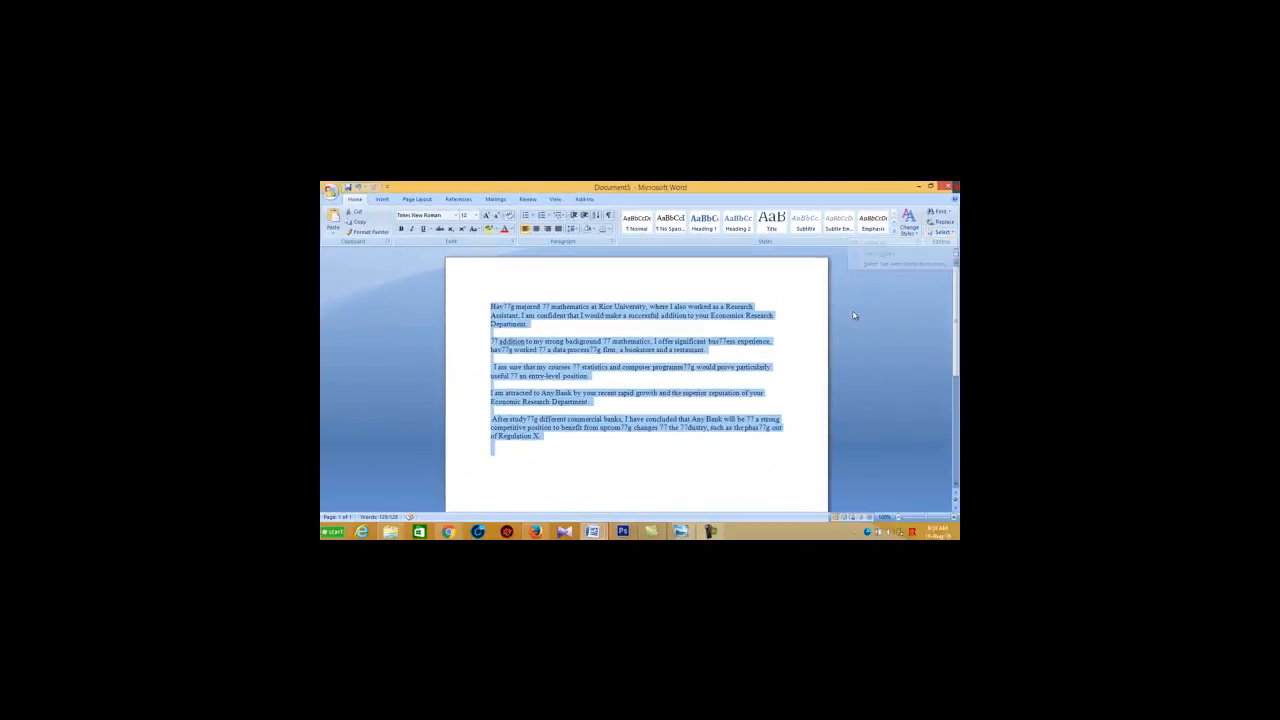
# Step: Clear the selection, select the entire letter again, and deselect it by placing the cursor between the first two paragraphs
pyautogui.click(790, 331)
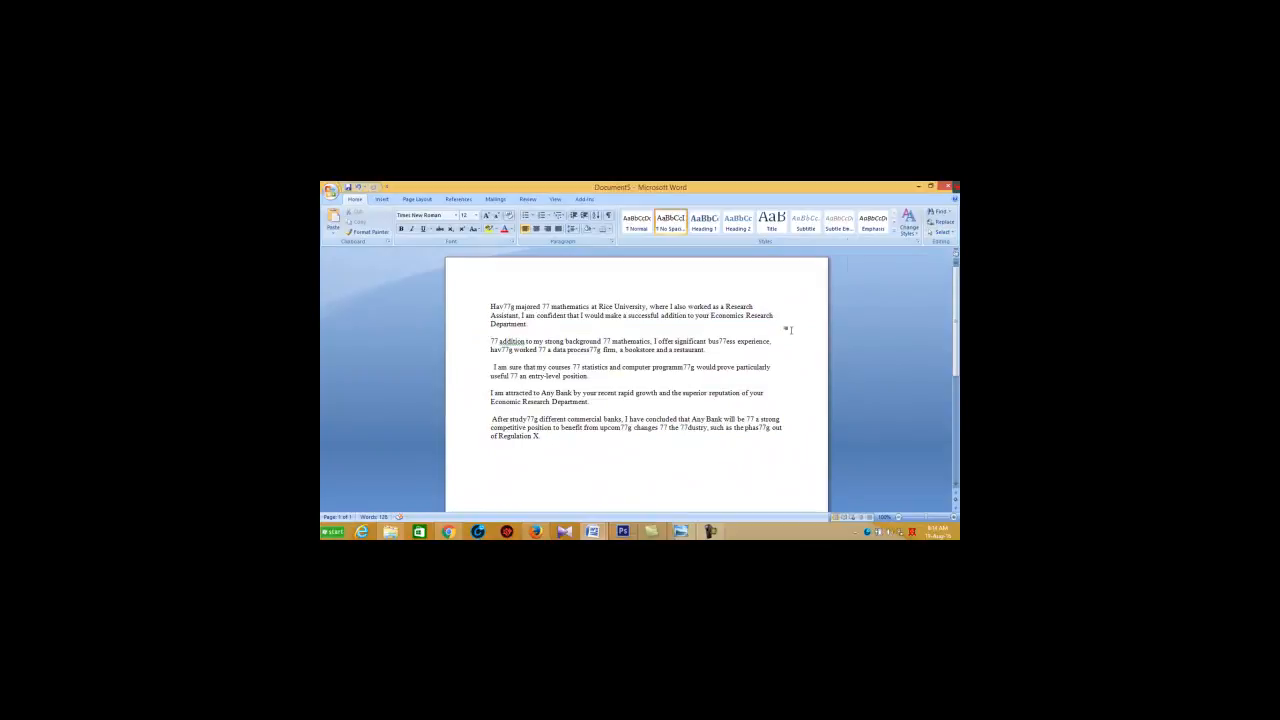
pyautogui.hotkey('ctrl', 'a')
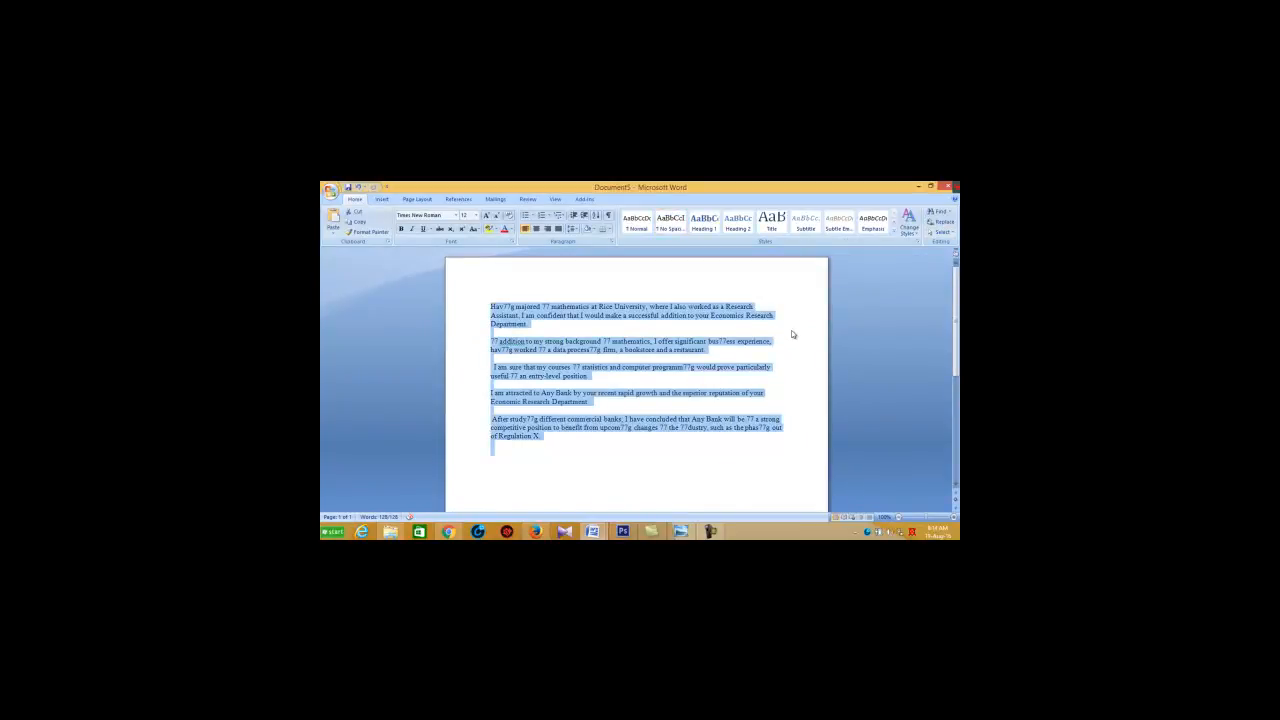
pyautogui.scroll(-3, 785, 340)
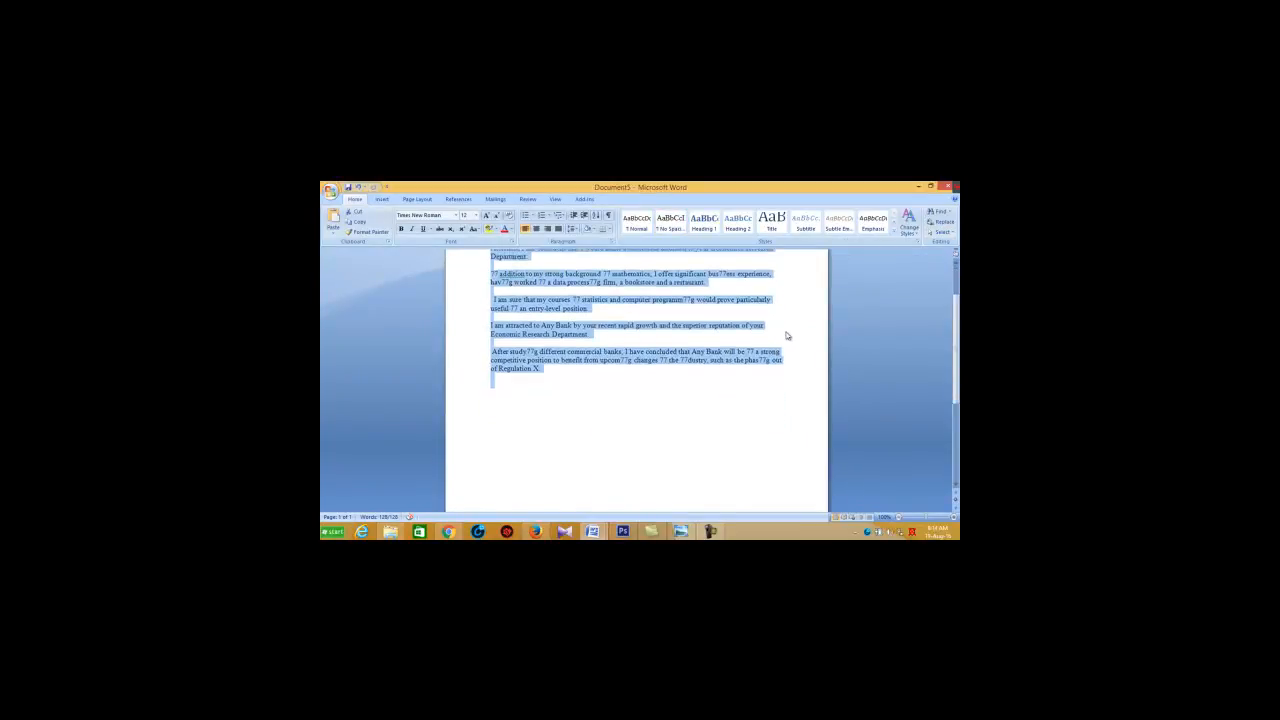
pyautogui.scroll(3, 787, 336)
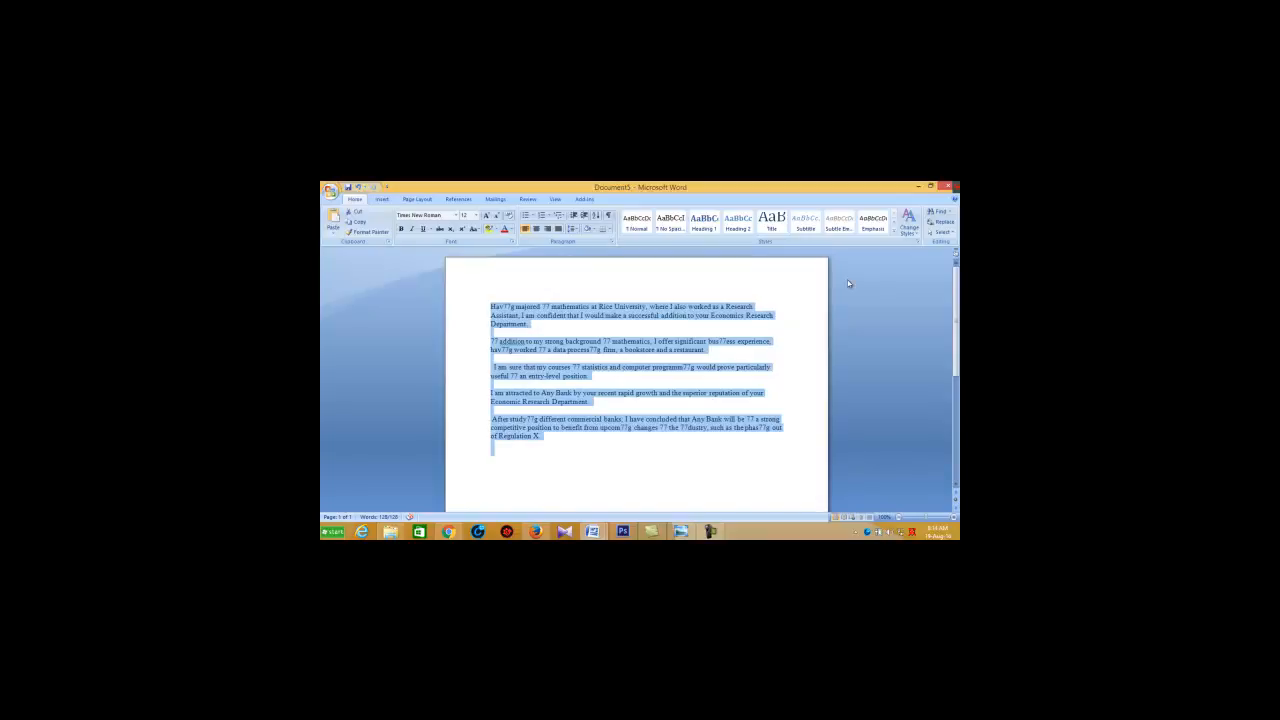
pyautogui.click(942, 232)
pyautogui.click(772, 334)
# Step: Turn on Select Objects mode for the document and switch it off again
pyautogui.click(943, 232)
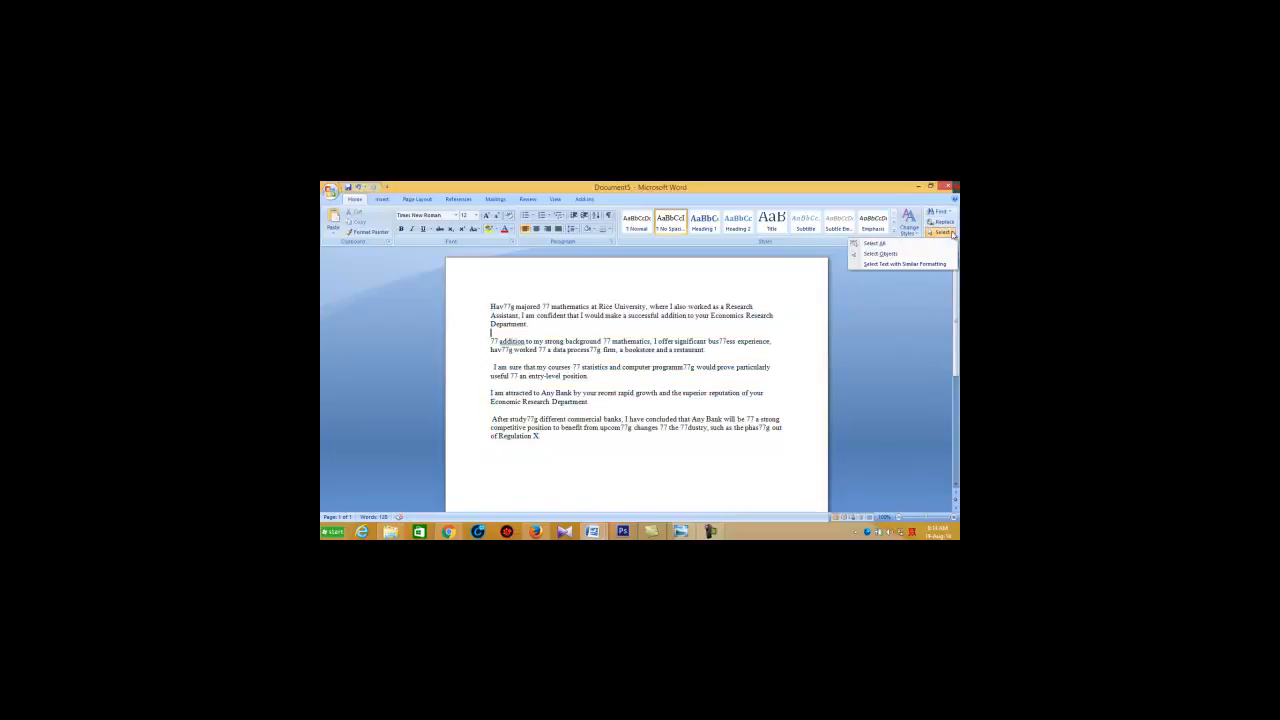
pyautogui.click(902, 253)
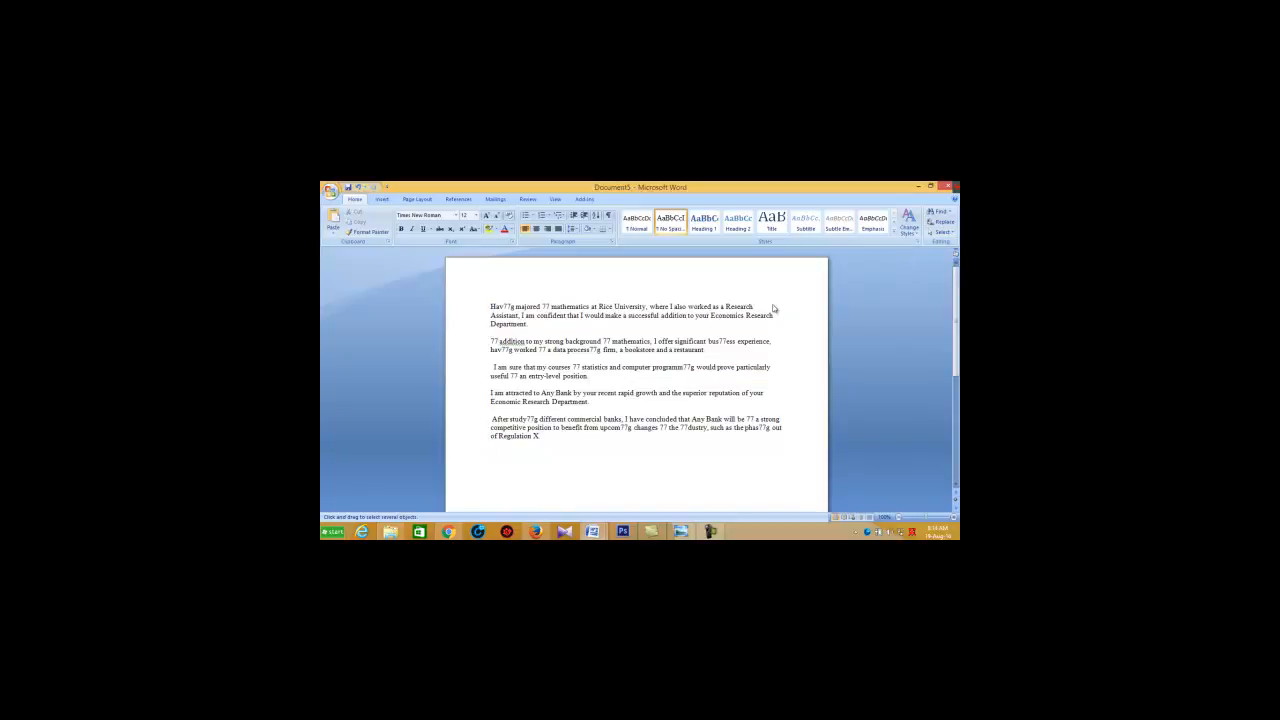
pyautogui.click(945, 232)
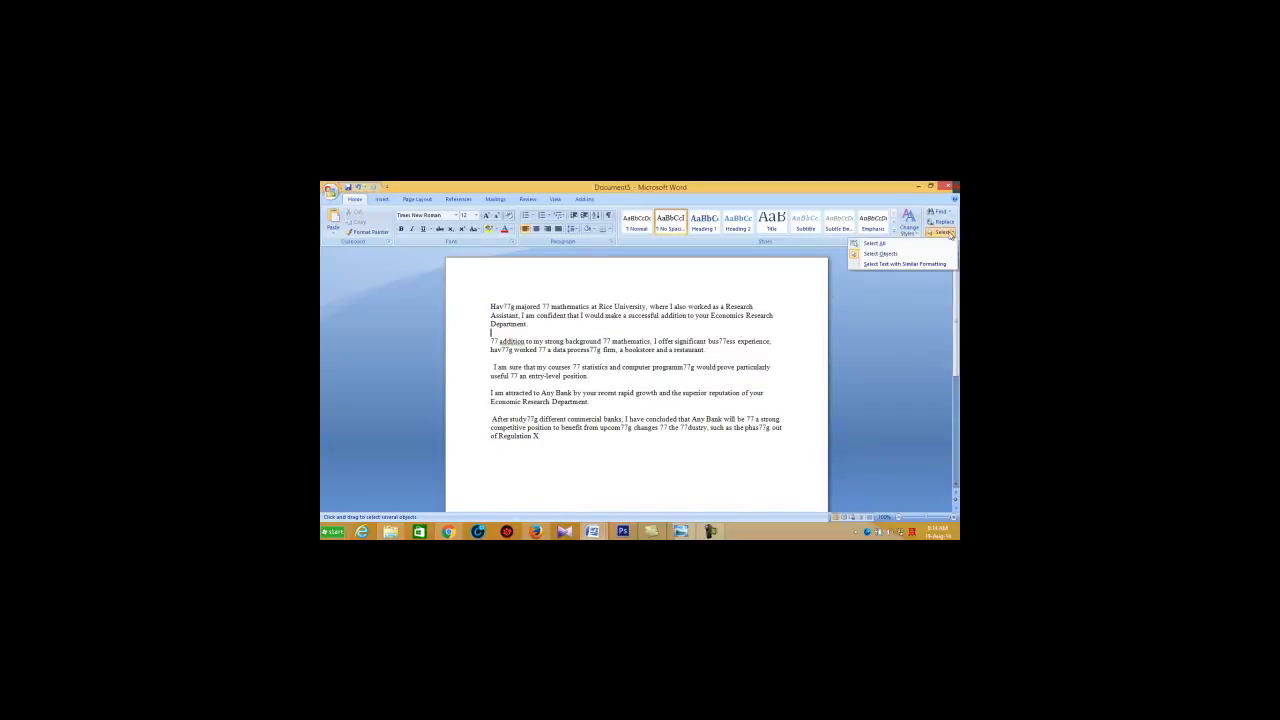
pyautogui.click(855, 254)
# Step: Select all text with formatting similar to the cursor's paragraph, and clear the selection at the end of the letter's first line
pyautogui.click(942, 232)
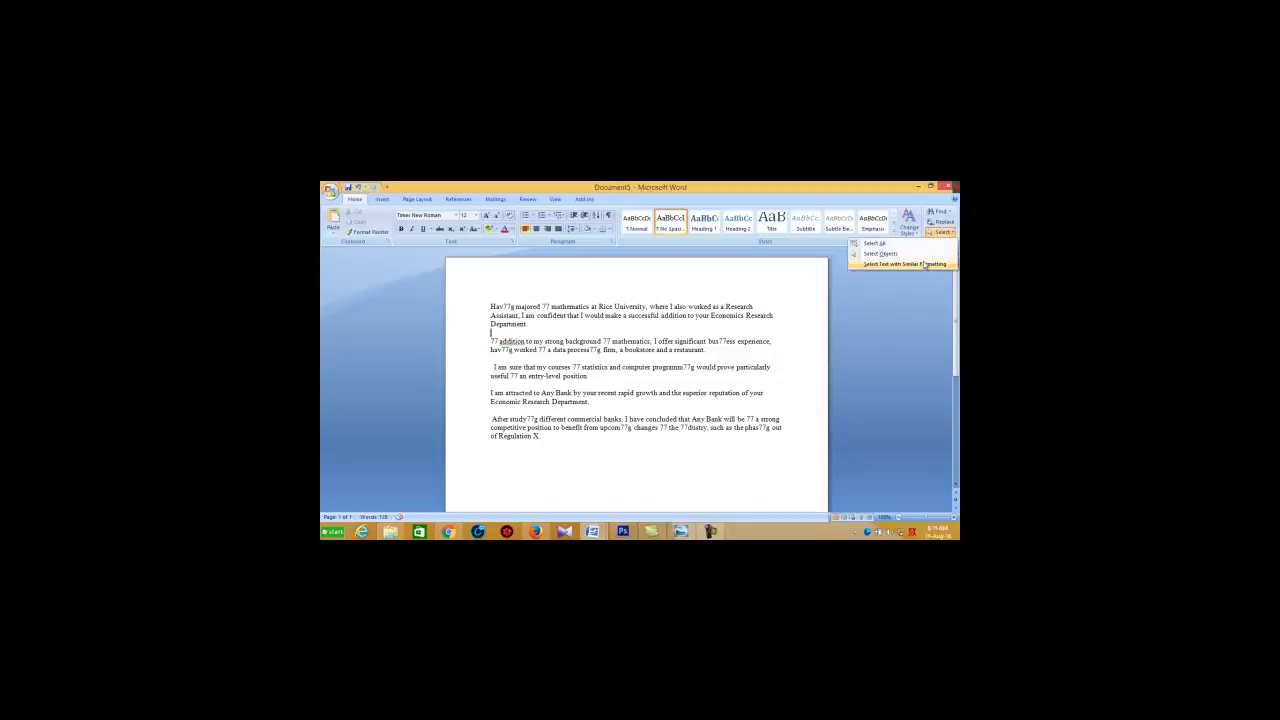
pyautogui.click(924, 264)
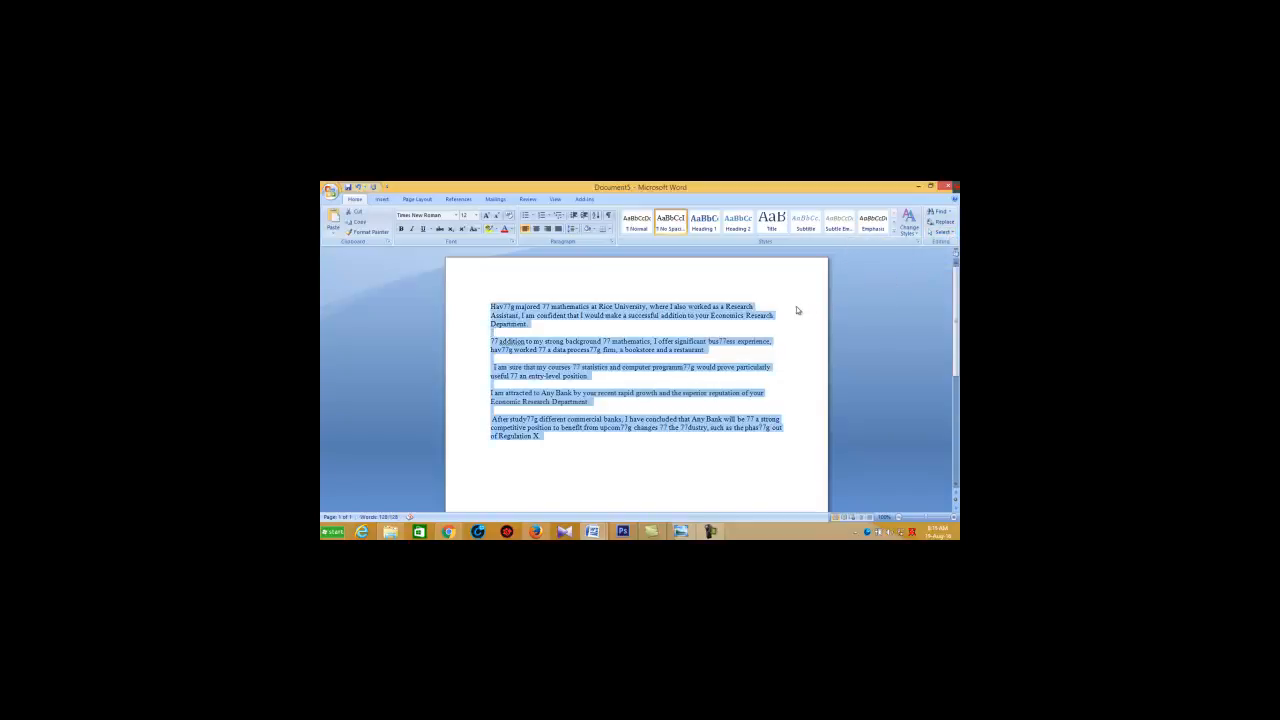
pyautogui.click(951, 235)
pyautogui.click(906, 311)
pyautogui.click(804, 299)
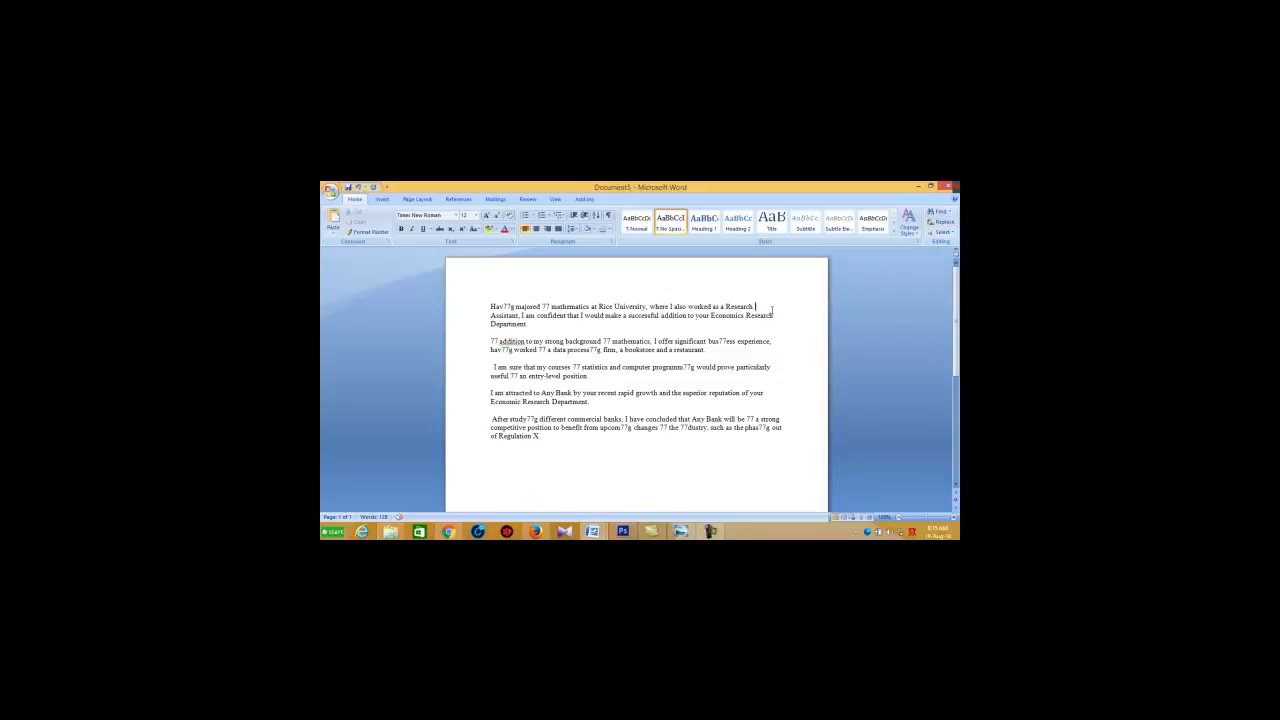
# Step: Undo the latest replacements of "in" with "77" in the second and third paragraphs
pyautogui.hotkey('ctrl', 'z')
pyautogui.hotkey('ctrl', 'z')
pyautogui.hotkey('ctrl', 'z')
pyautogui.hotkey('ctrl', 'z')
pyautogui.hotkey('ctrl', 'z')
pyautogui.hotkey('ctrl', 'z')
pyautogui.hotkey('ctrl', 'z')
pyautogui.hotkey('ctrl', 'z')
pyautogui.hotkey('ctrl', 'z')
pyautogui.hotkey('ctrl', 'z')
pyautogui.hotkey('ctrl', 'z')
pyautogui.hotkey('ctrl', 'z')
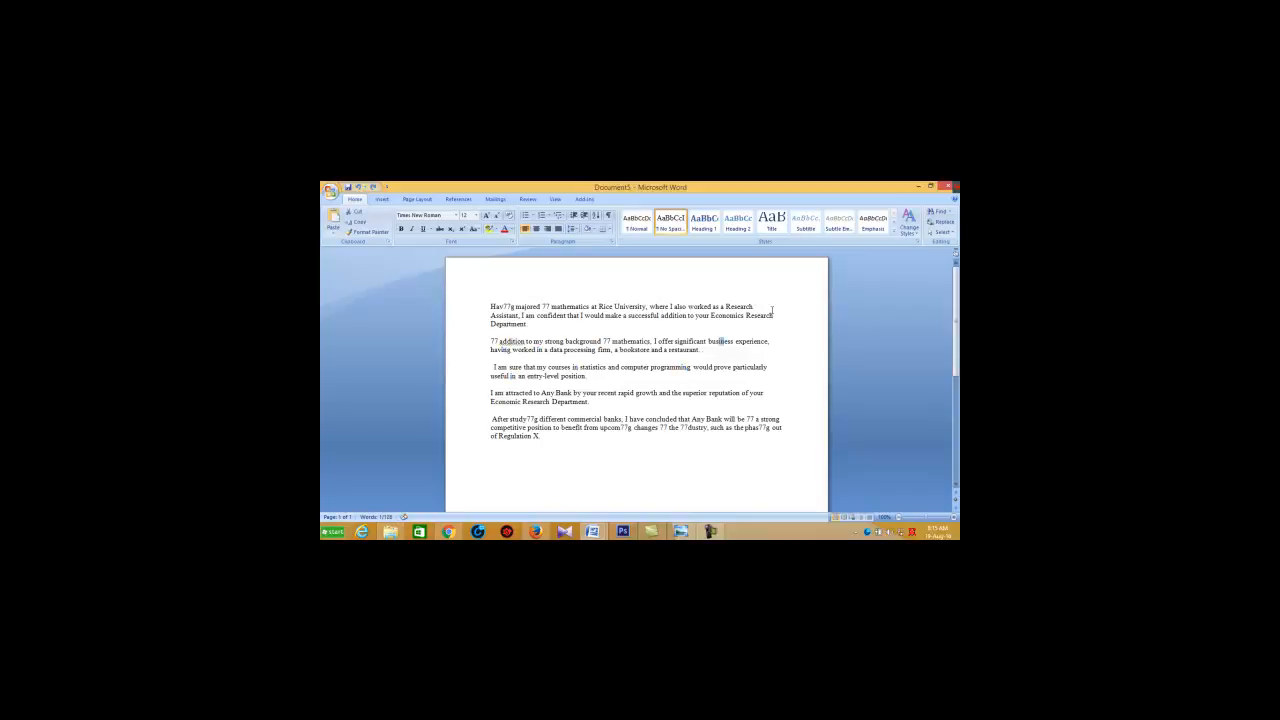